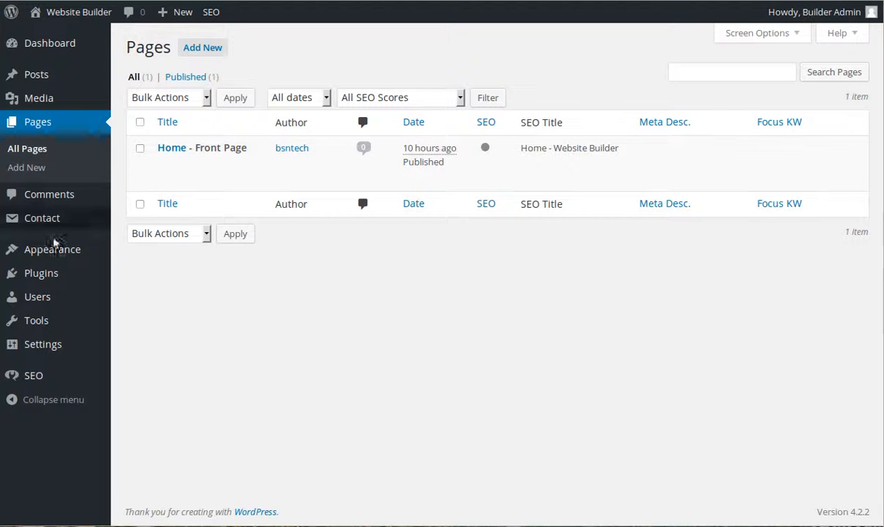
- Open the theme customizer and expand its Set Navigation section
mouse_move(58, 254)
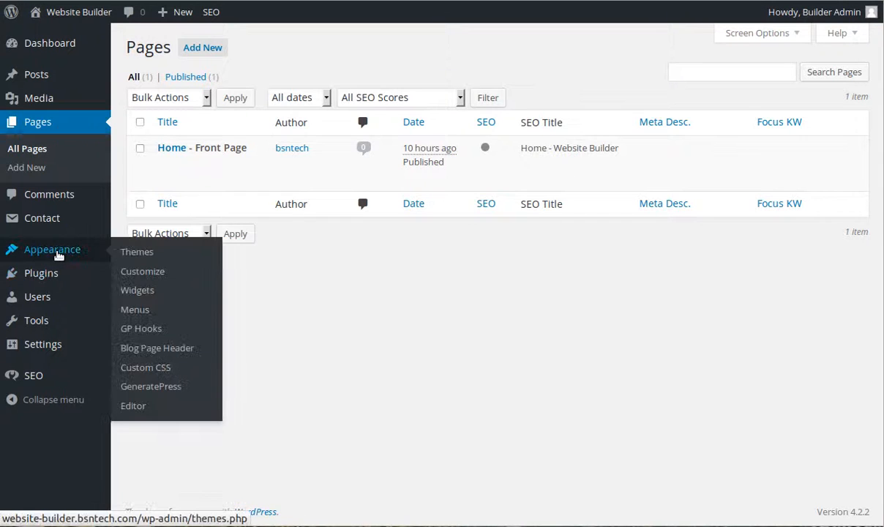
click(152, 272)
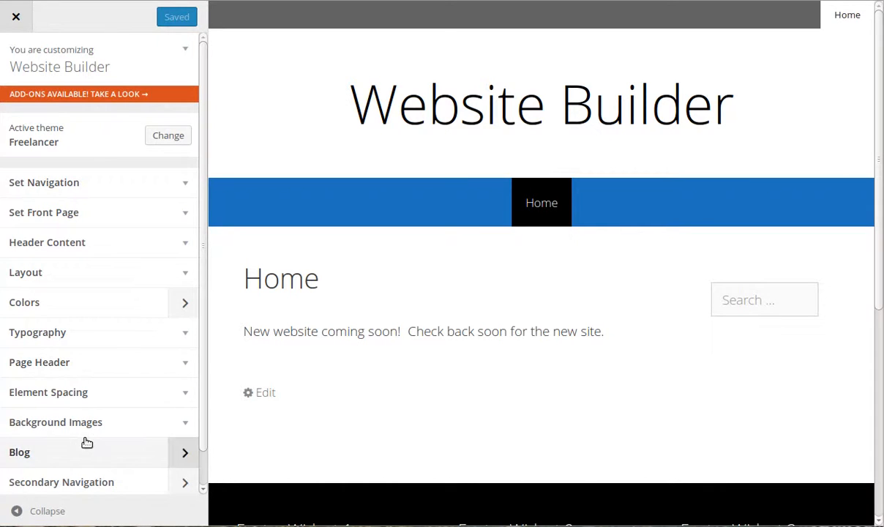
click(71, 189)
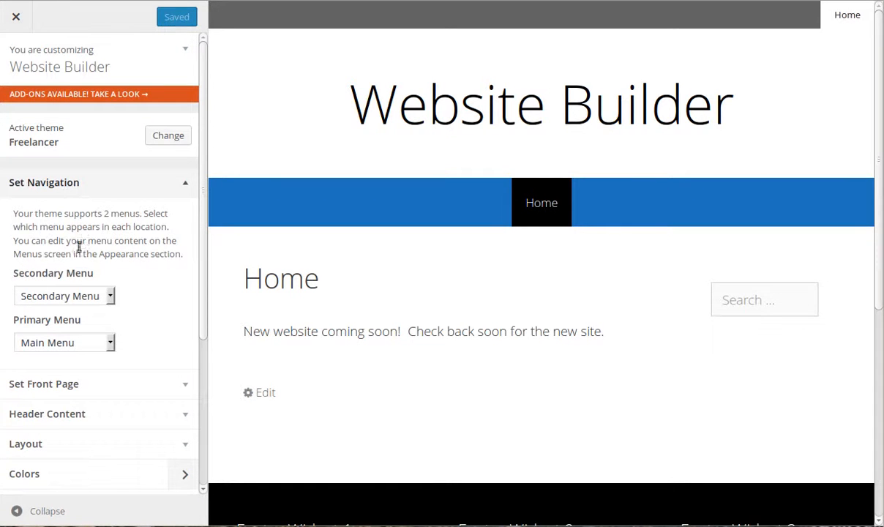
- Try Main Menu in the secondary menu location and set it back to Secondary Menu
click(73, 303)
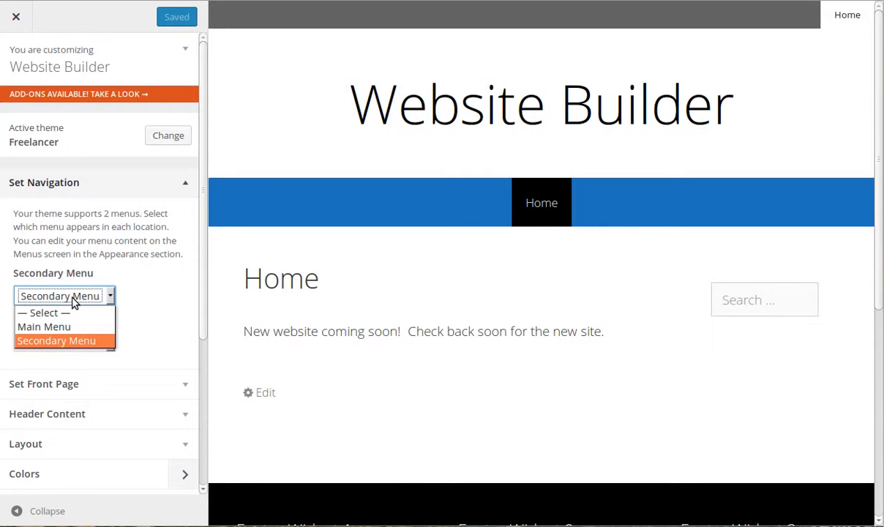
click(65, 326)
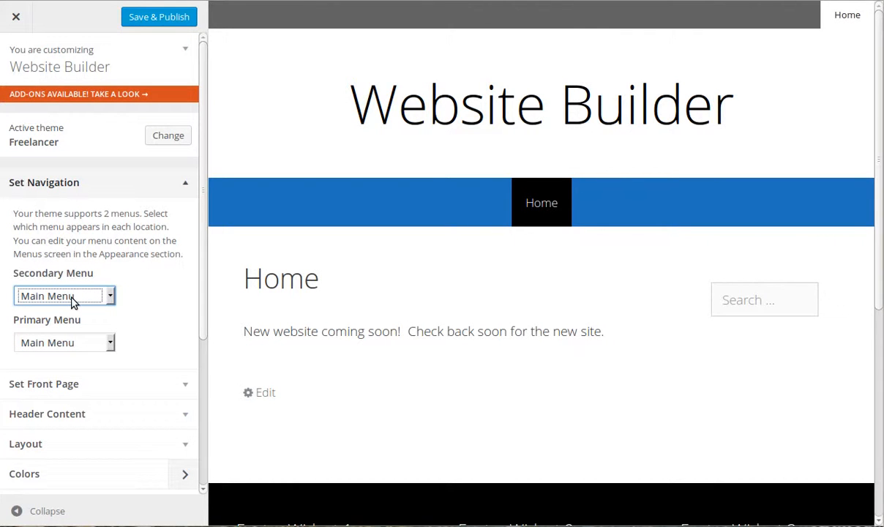
click(73, 302)
click(63, 339)
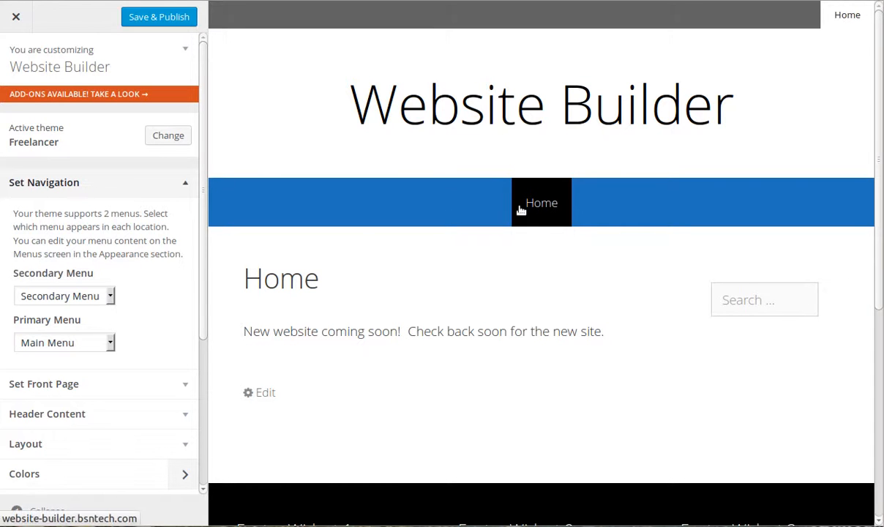
- Leave the navigation settings and review the Set Front Page options
click(37, 190)
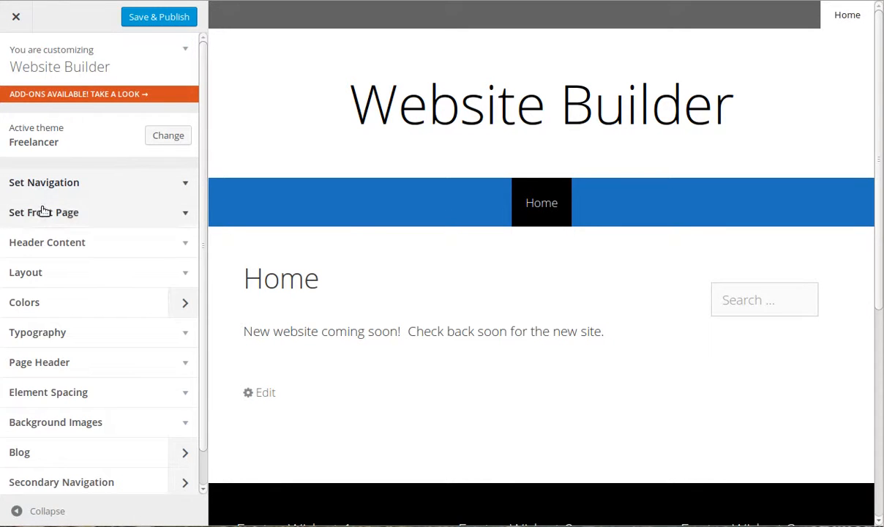
click(43, 211)
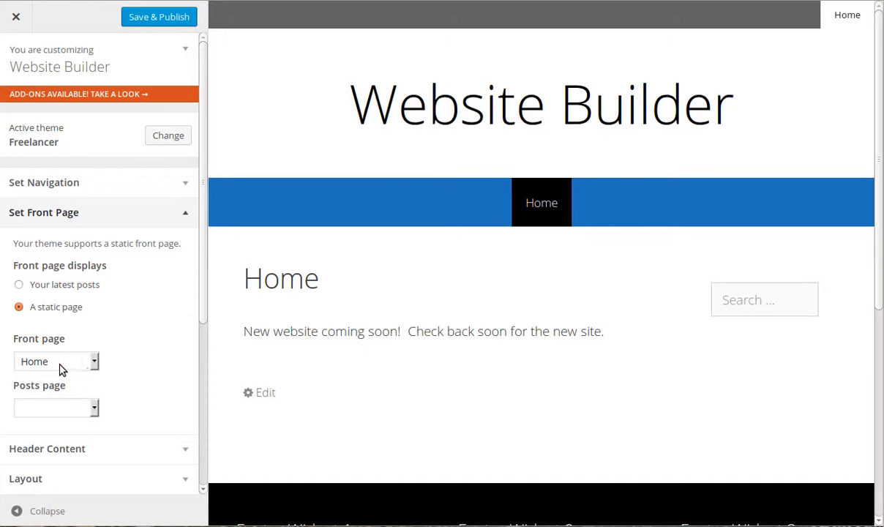
click(58, 217)
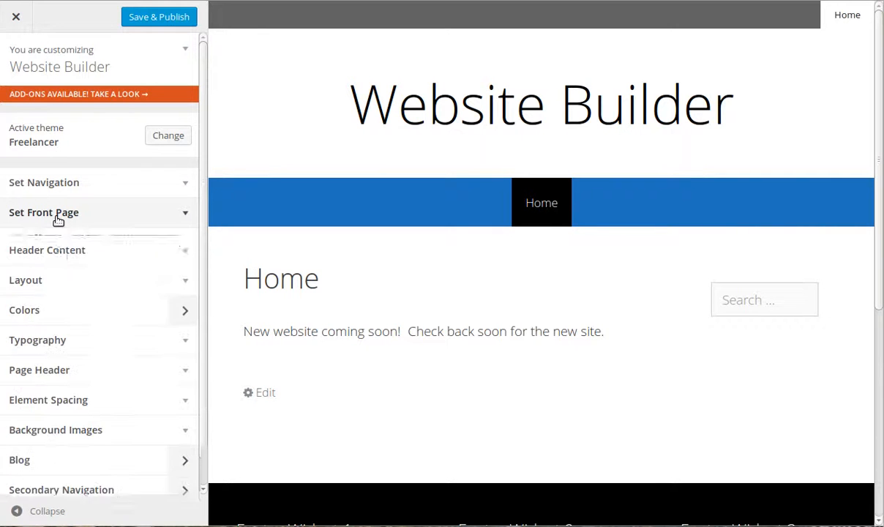
- Set the site title to "My Website!" and the tagline to "This is my website too!" in the header content
click(72, 252)
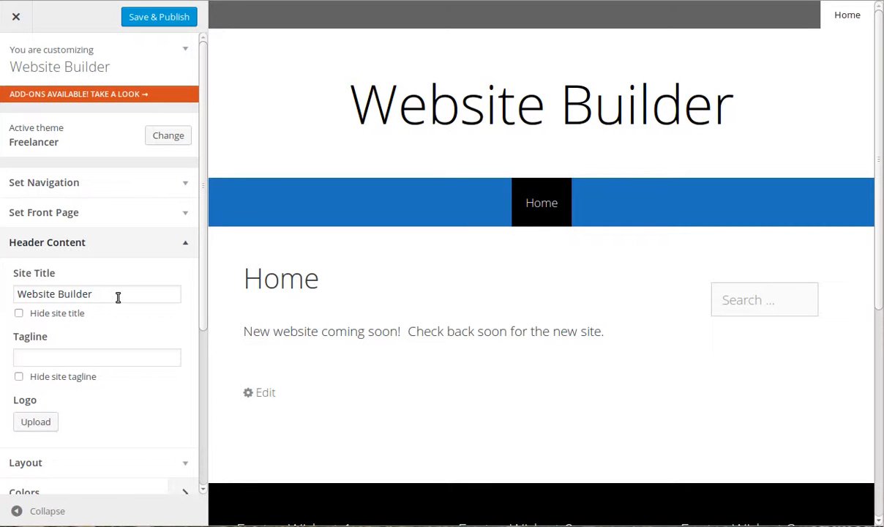
drag(118, 297, 43, 278)
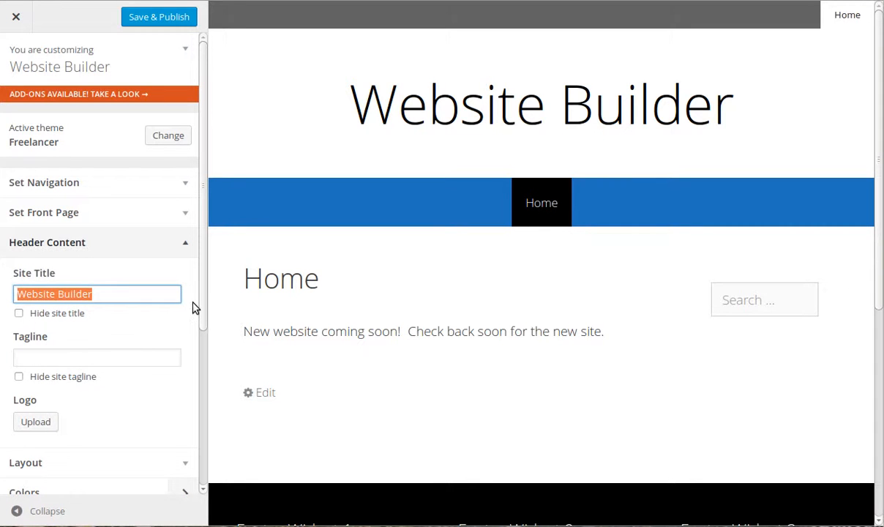
text(My Website!)
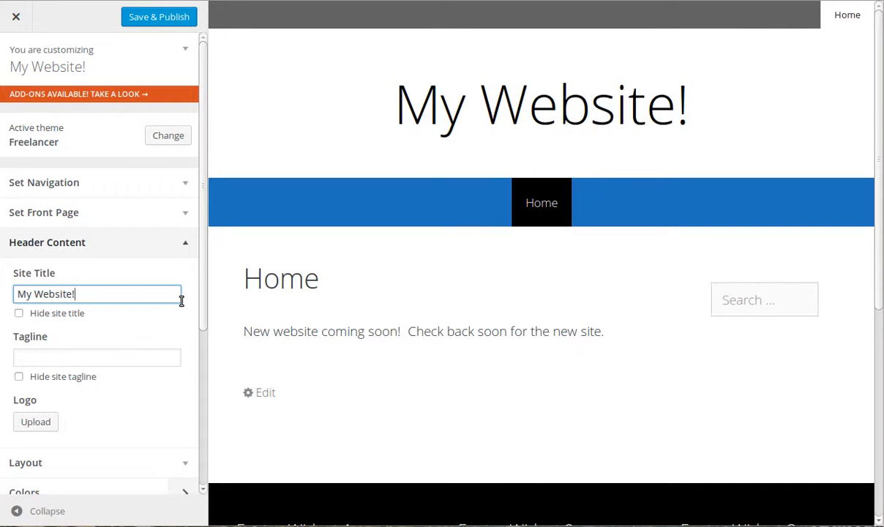
click(82, 358)
text(This is my website)
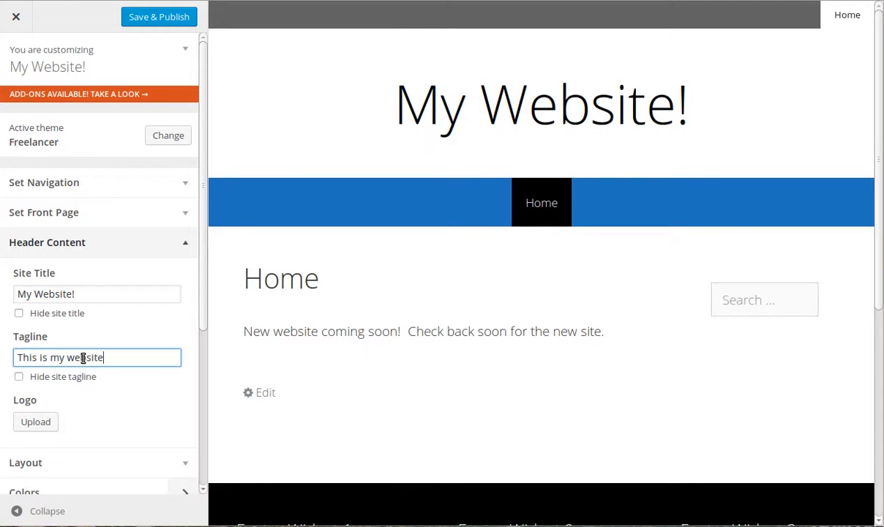
text( too!)
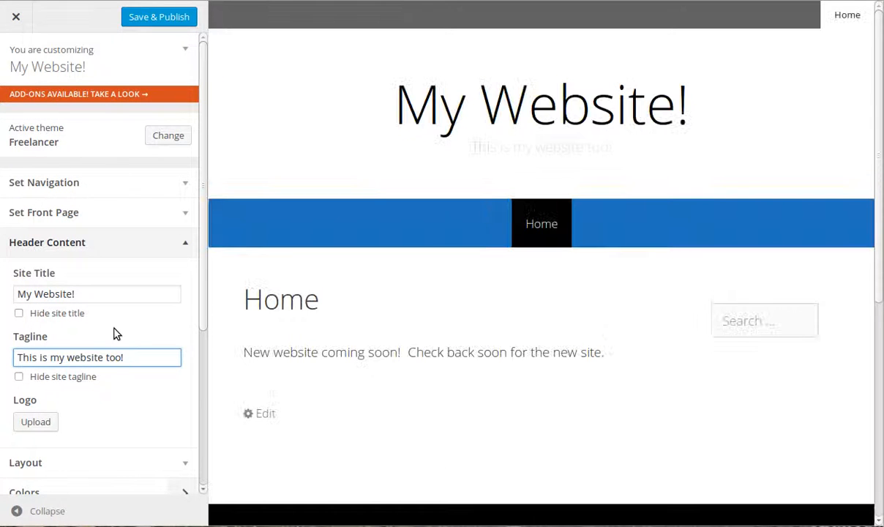
drag(472, 147, 618, 154)
click(622, 155)
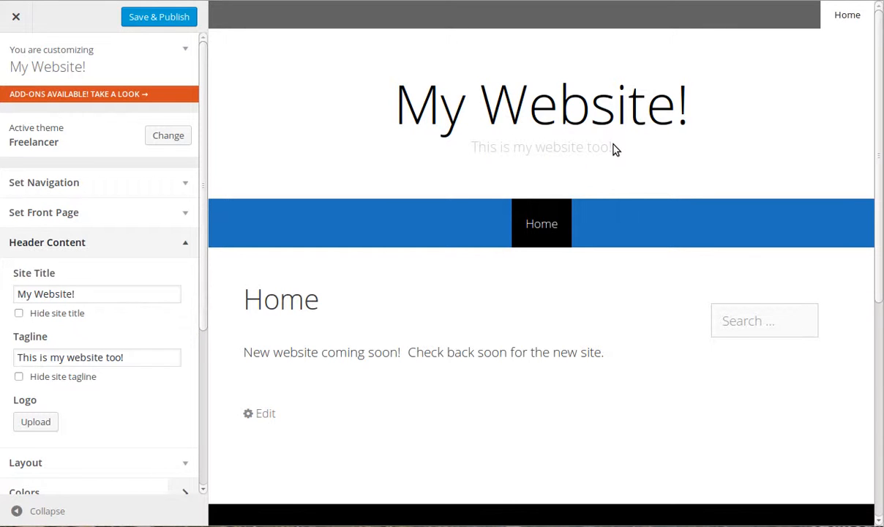
- Open the image selection for the header logo
scroll(34, 388, down, 1)
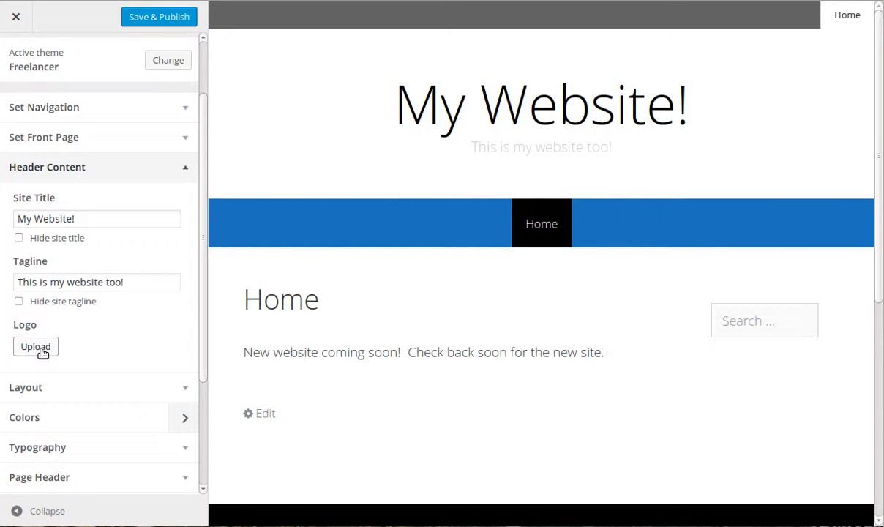
click(41, 351)
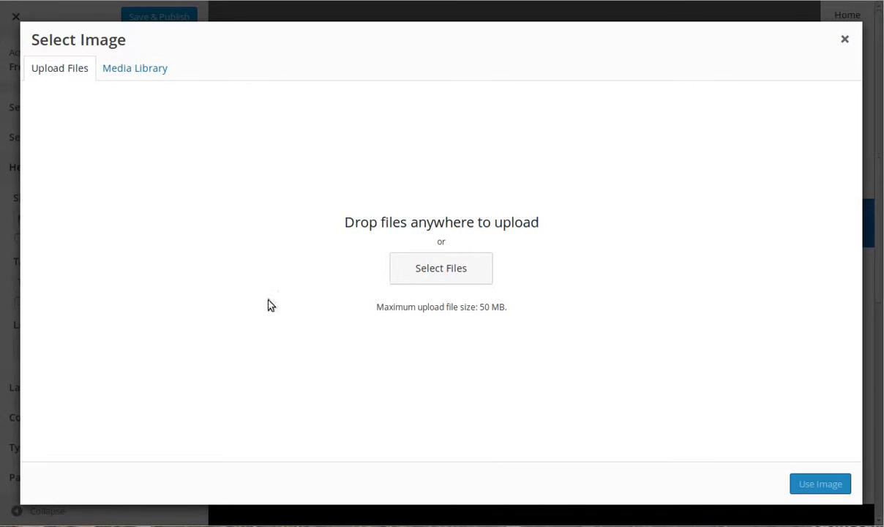
click(464, 270)
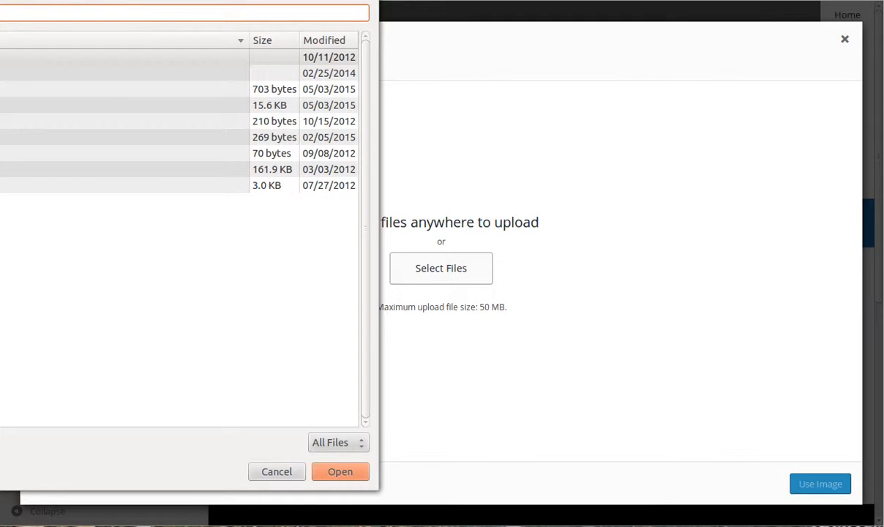
drag(88, 0, 480, 0)
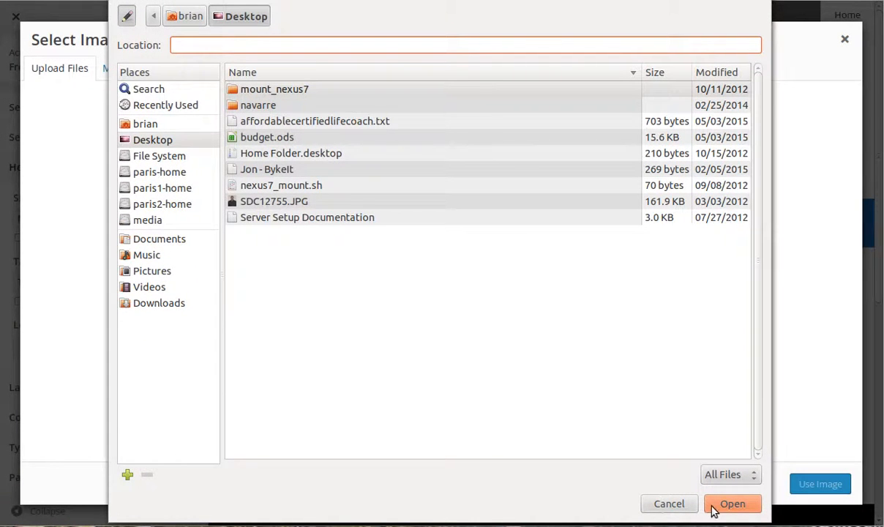
click(675, 505)
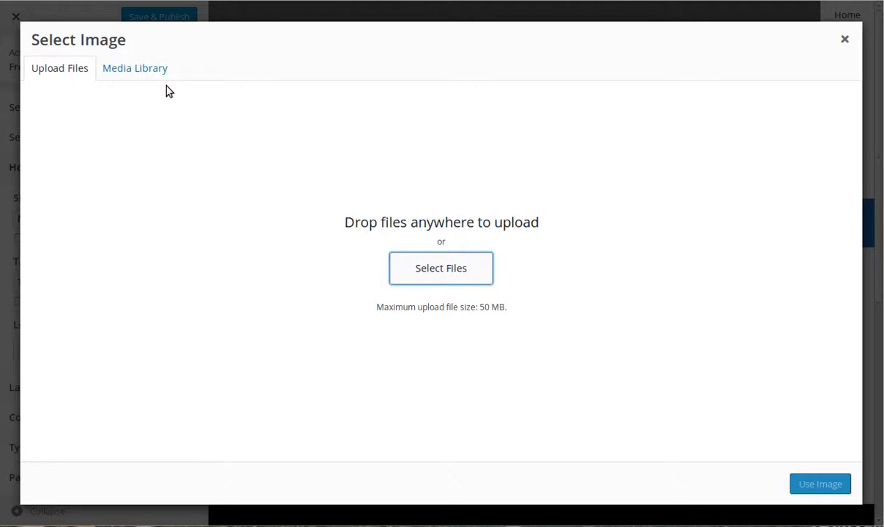
- Use bsn_logo.png from the media library as the header logo
click(131, 75)
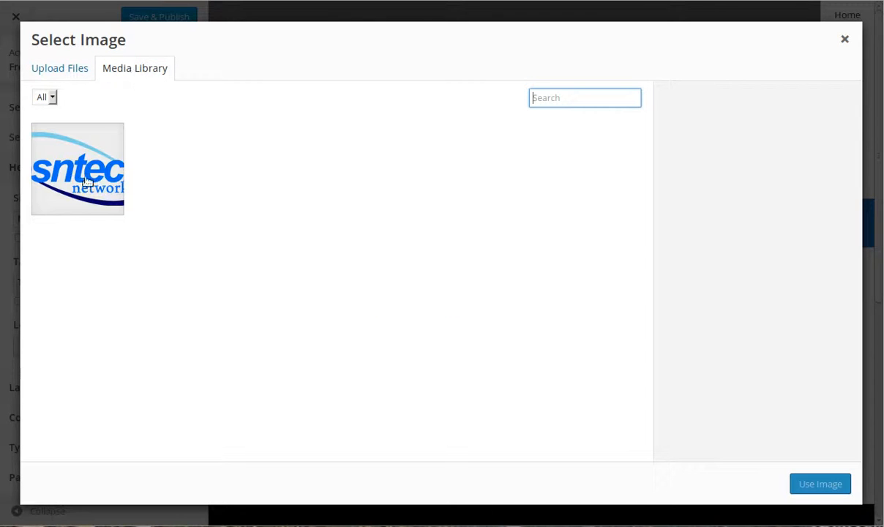
click(86, 180)
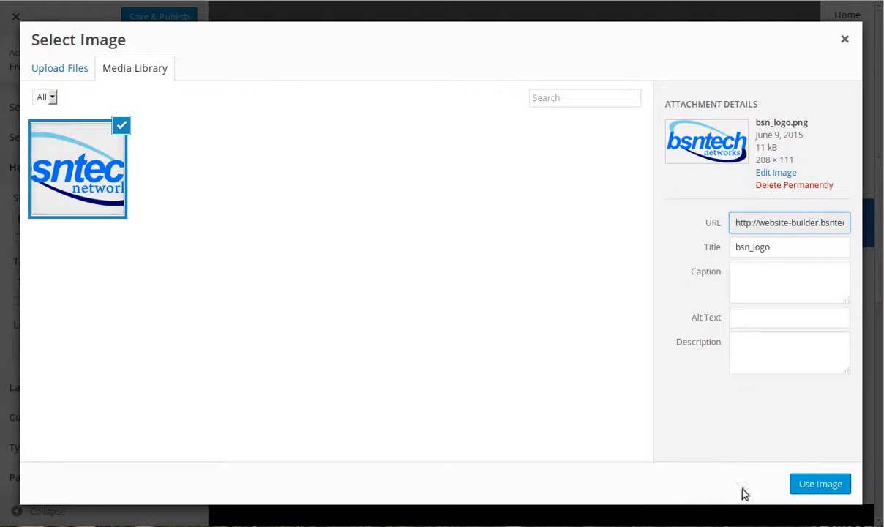
click(820, 484)
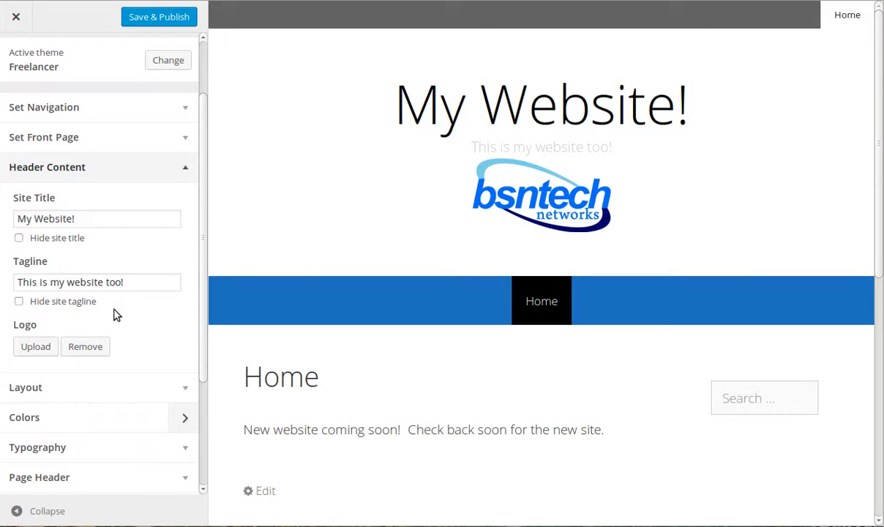
- Set the Header Layout to Fluid / Full Width in the theme's layout settings
click(78, 169)
click(63, 252)
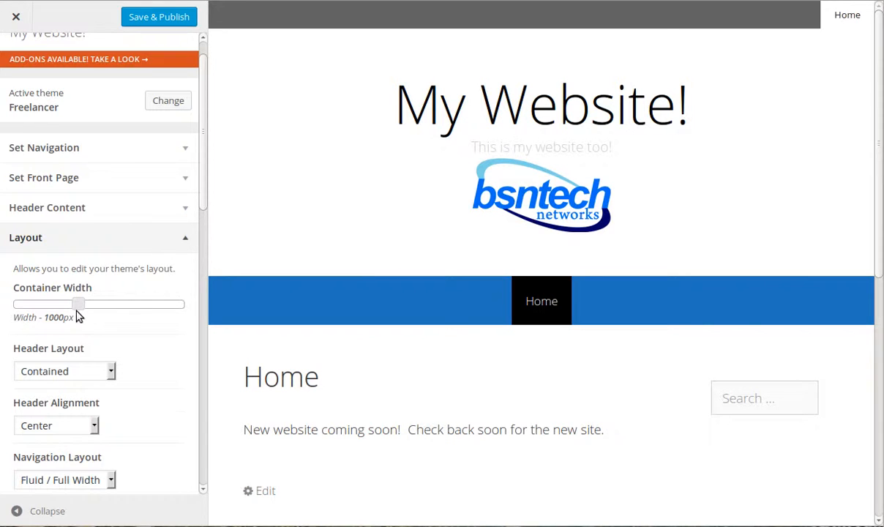
scroll(77, 313, down, 2)
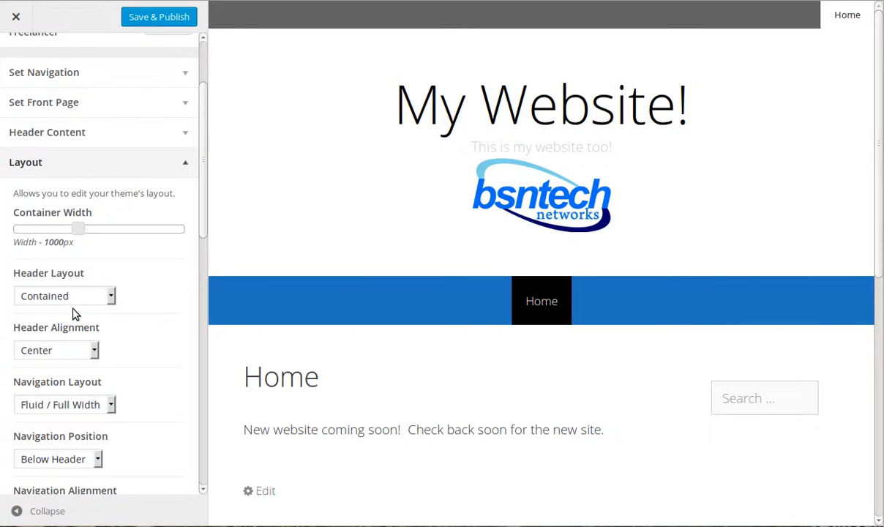
scroll(73, 313, down, 1)
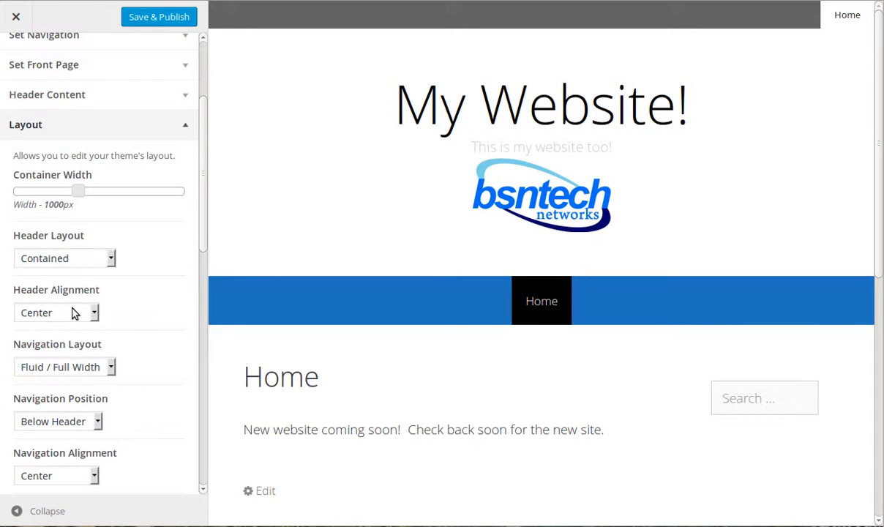
click(66, 259)
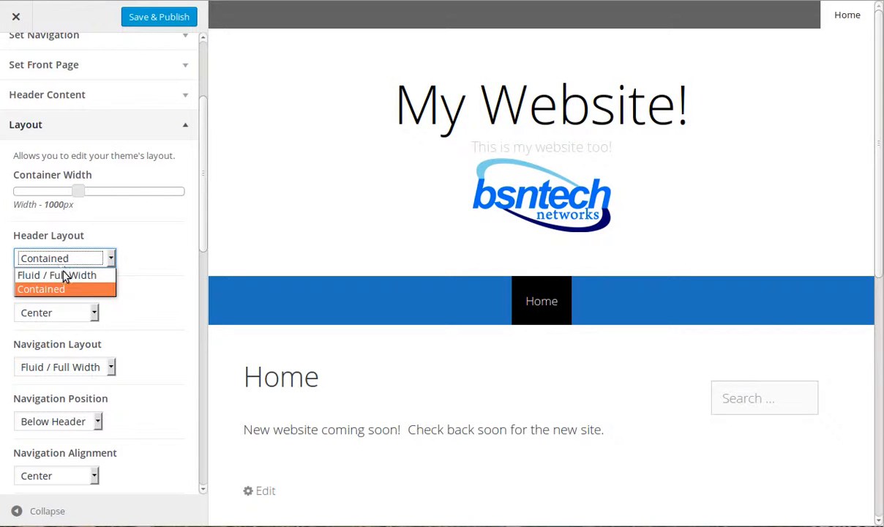
click(62, 275)
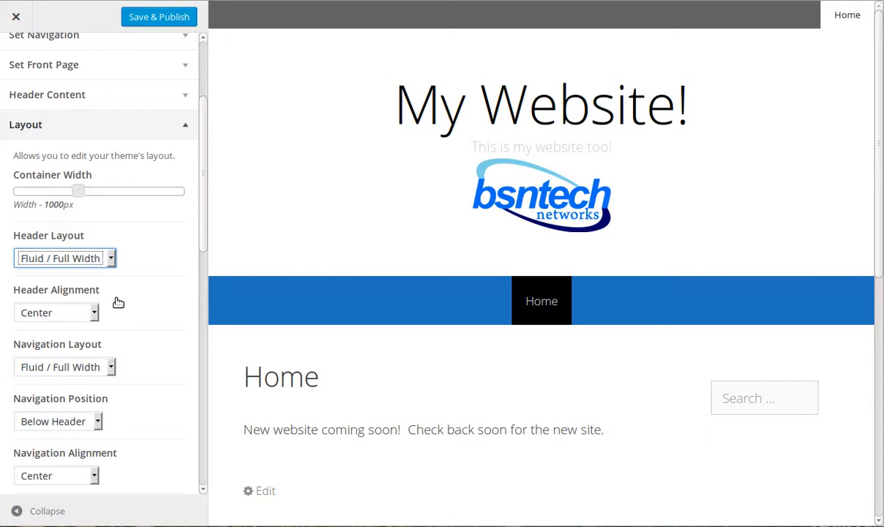
- Try Left and Right for the Header Alignment and return it to Center
click(69, 315)
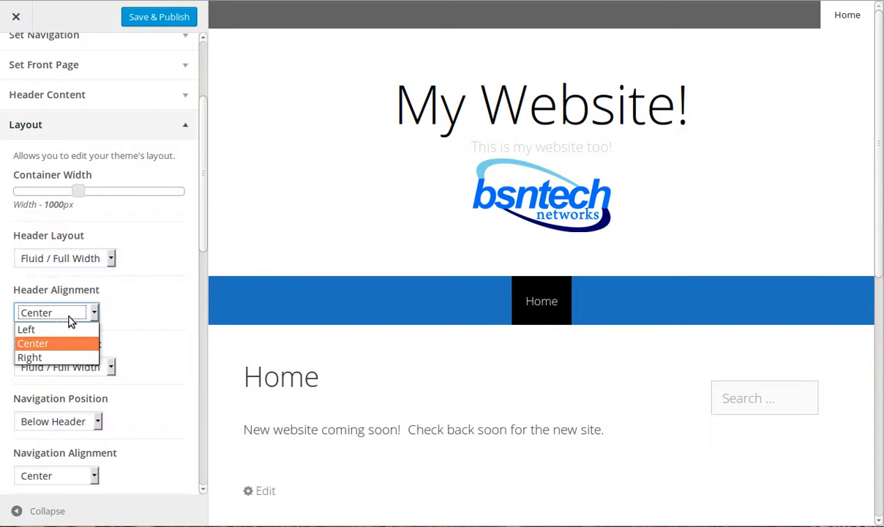
click(64, 329)
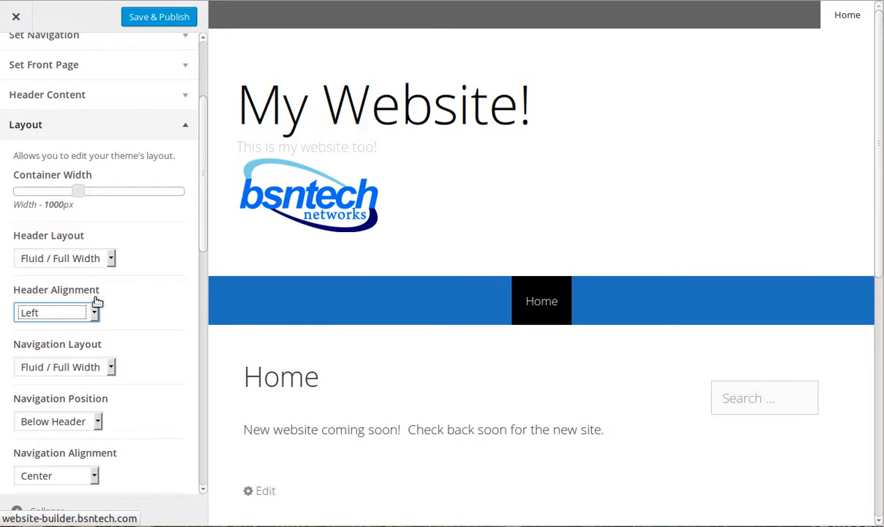
click(81, 316)
click(55, 356)
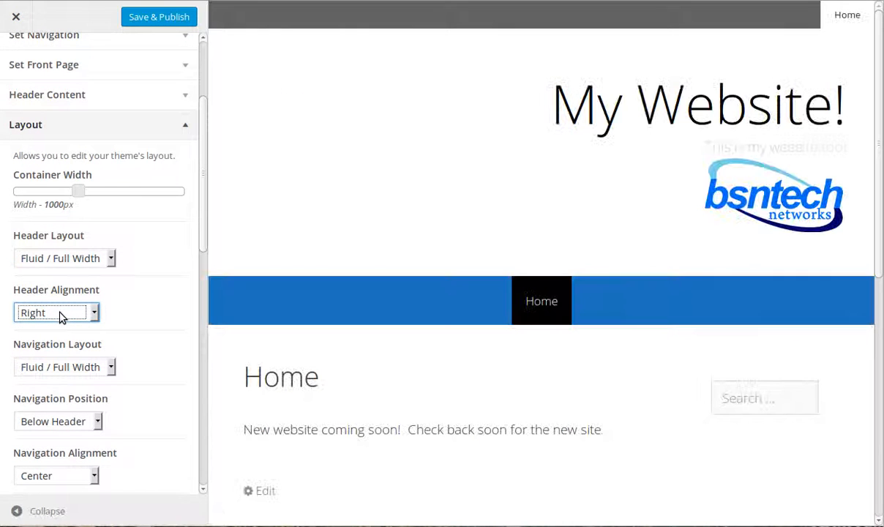
click(61, 317)
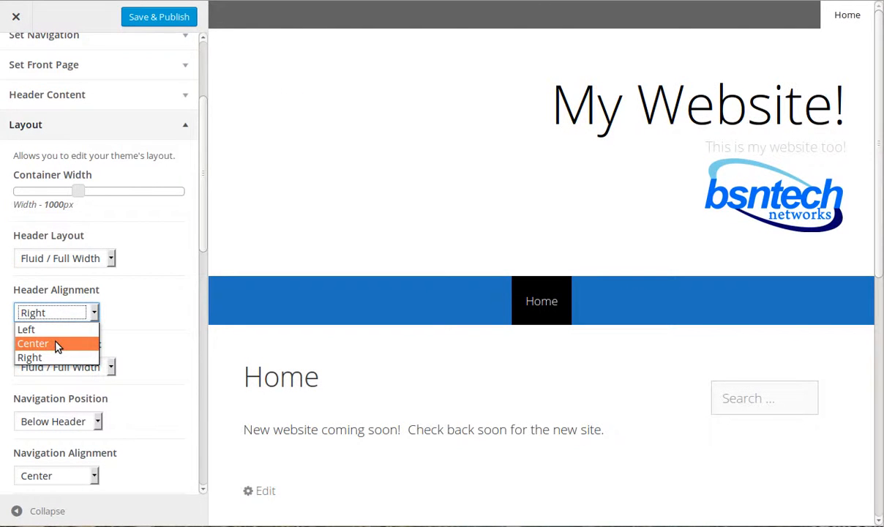
click(58, 344)
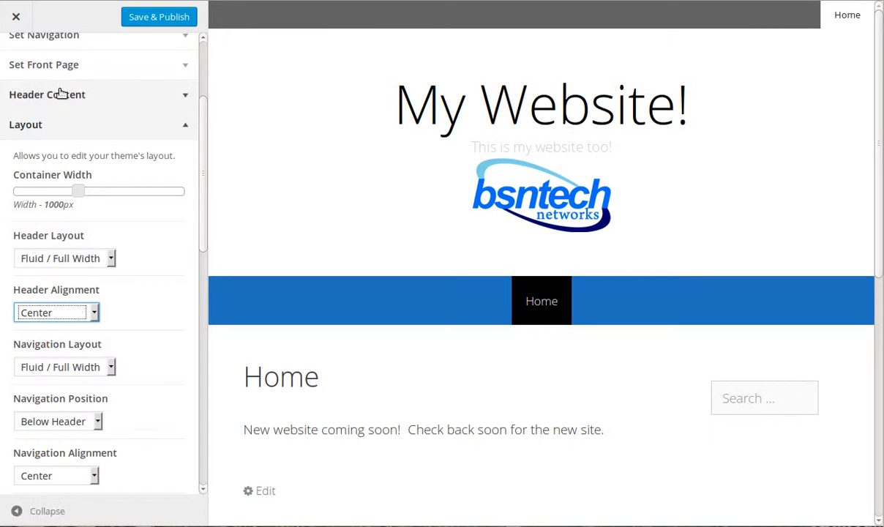
- Clear the site title text in the Header Content settings
click(61, 94)
triple_click(101, 143)
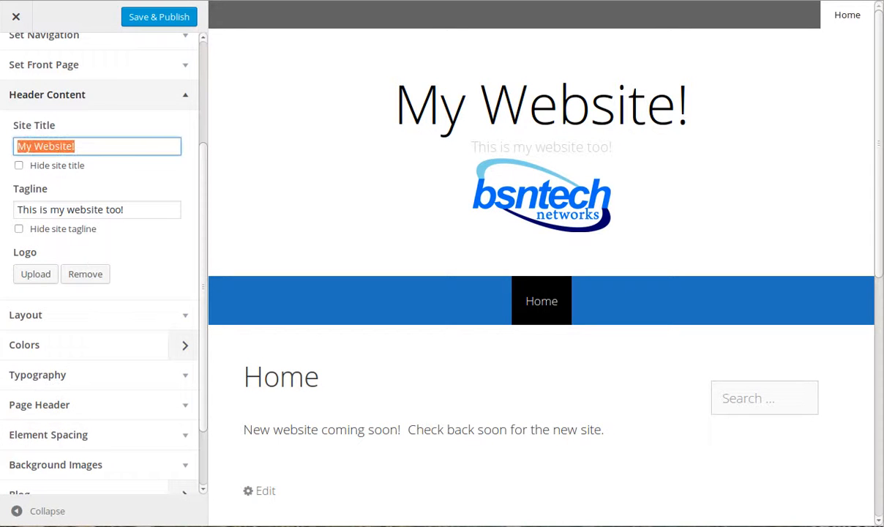
key(BackSpace)
scroll(162, 194, down, 1)
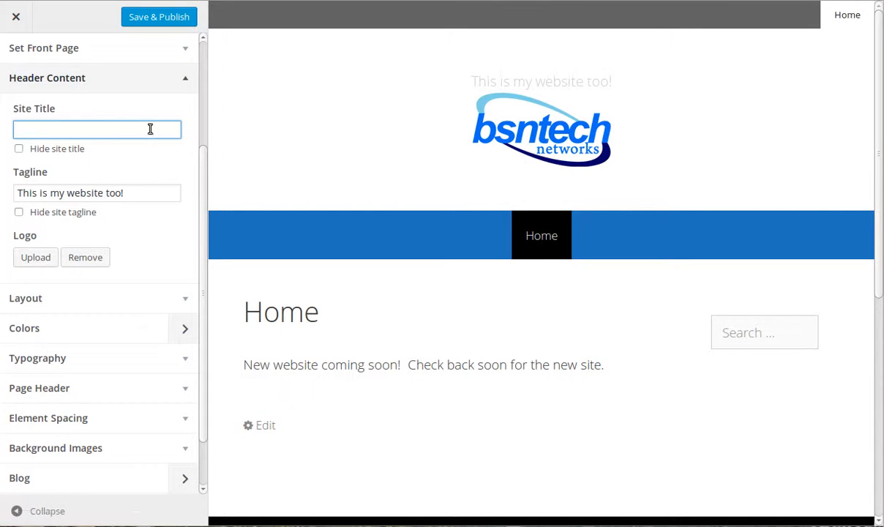
- Restore the cleared site title to "My Website!" in the Header Content settings
key(ctrl+z)
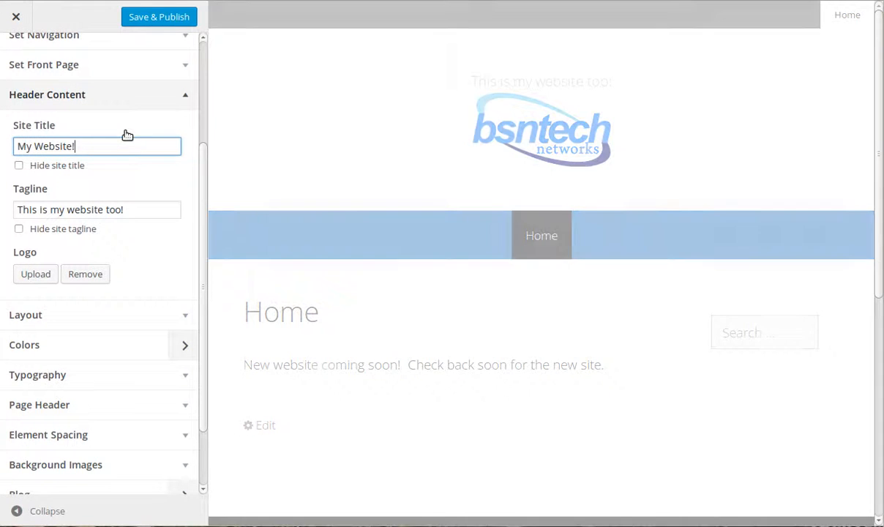
scroll(88, 252, down, 2)
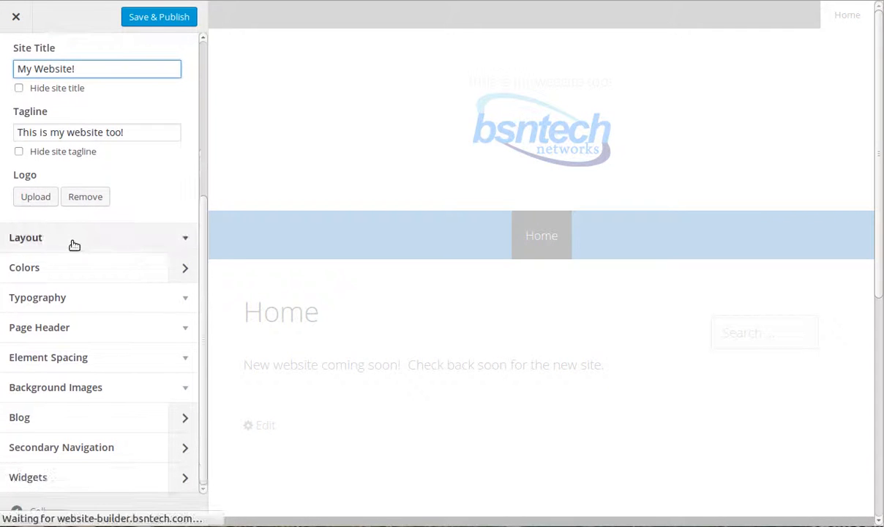
- Try a Contained Navigation Layout with a 700 px container width, and return these layout settings to Fluid / Full Width and 1000 px
click(69, 233)
scroll(111, 267, down, 2)
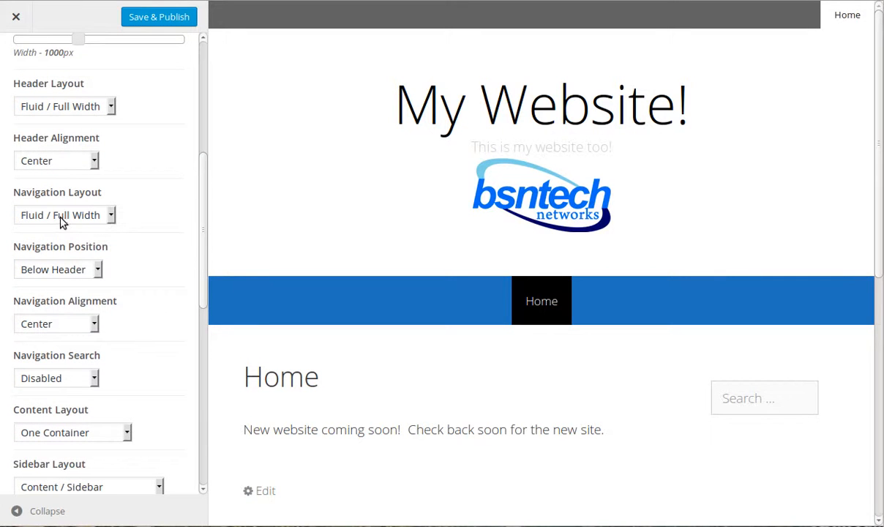
click(61, 216)
click(51, 245)
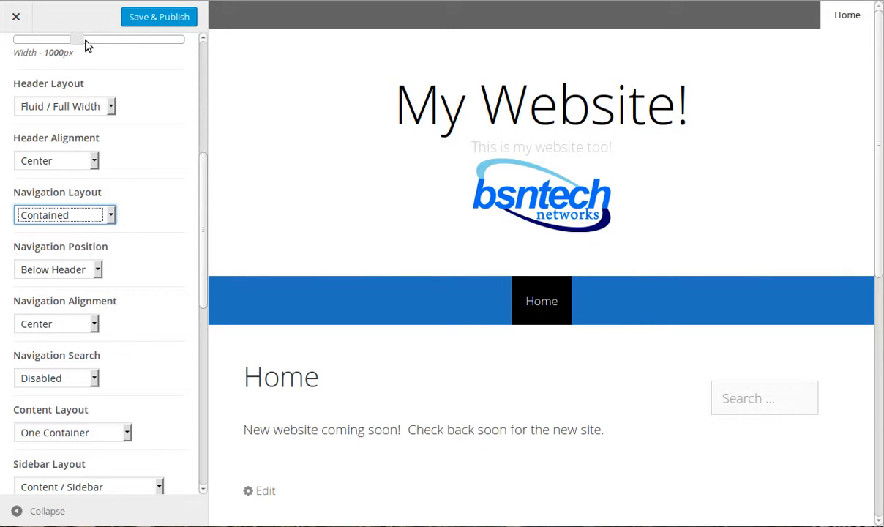
drag(76, 39, 9, 39)
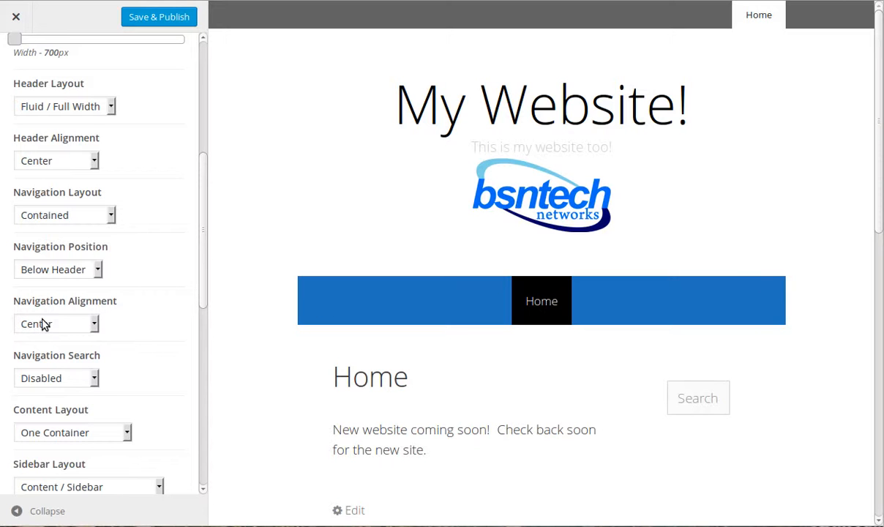
click(46, 215)
click(44, 231)
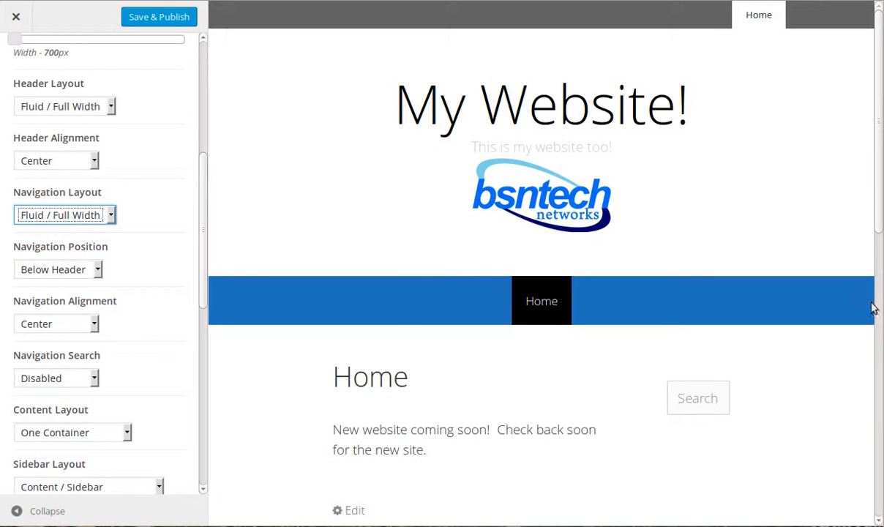
drag(18, 42, 79, 40)
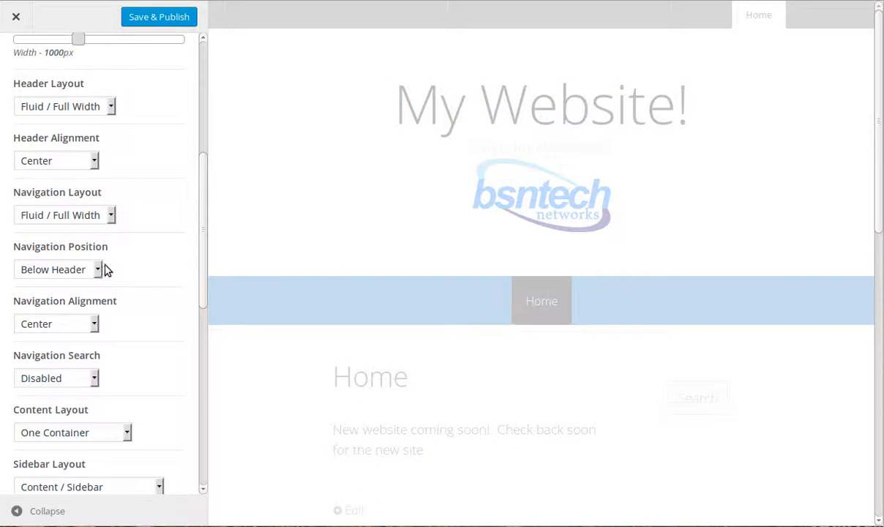
- Enable Navigation Search, try the search bar in the preview's navigation, and set the option back to Disabled
click(80, 377)
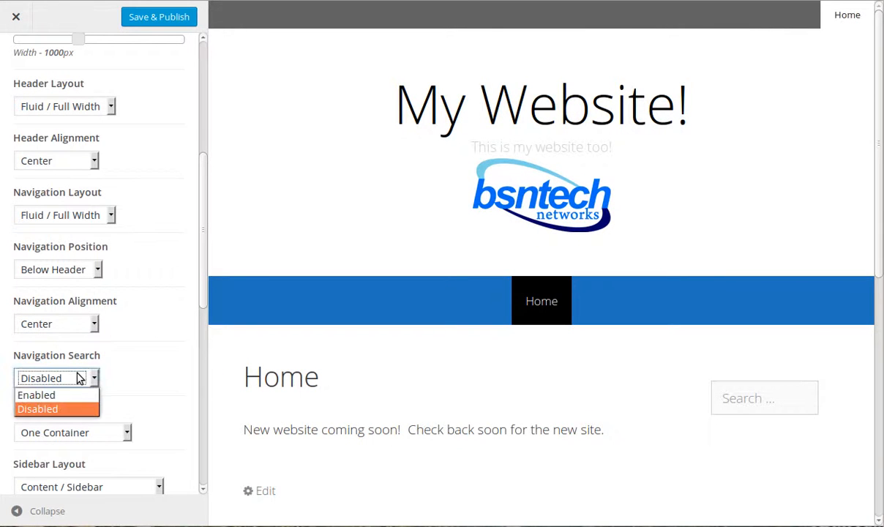
click(72, 395)
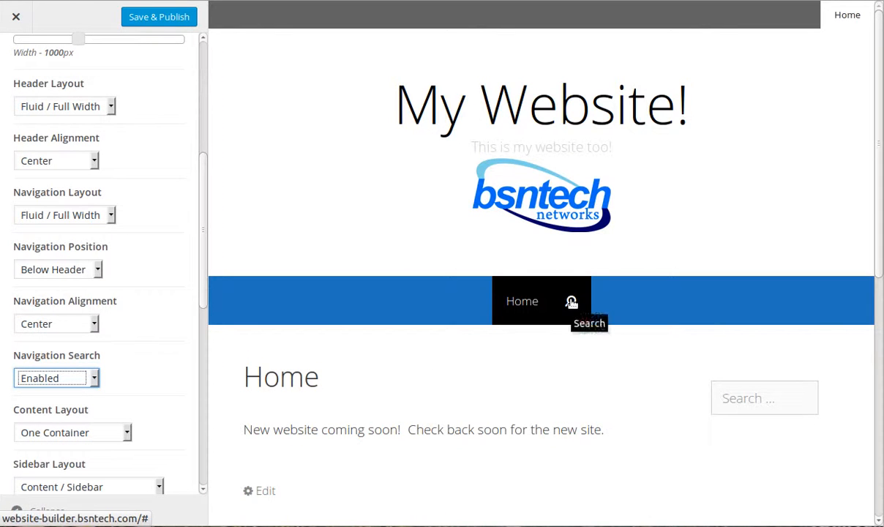
click(572, 302)
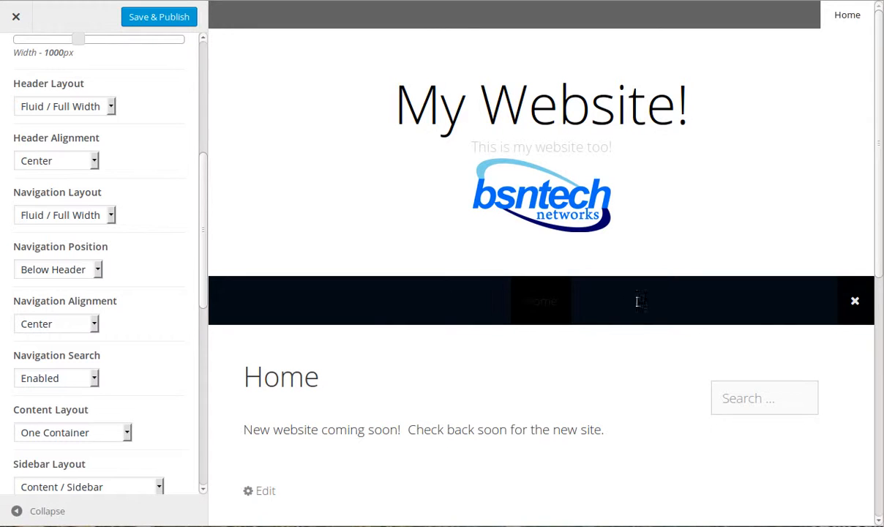
click(854, 300)
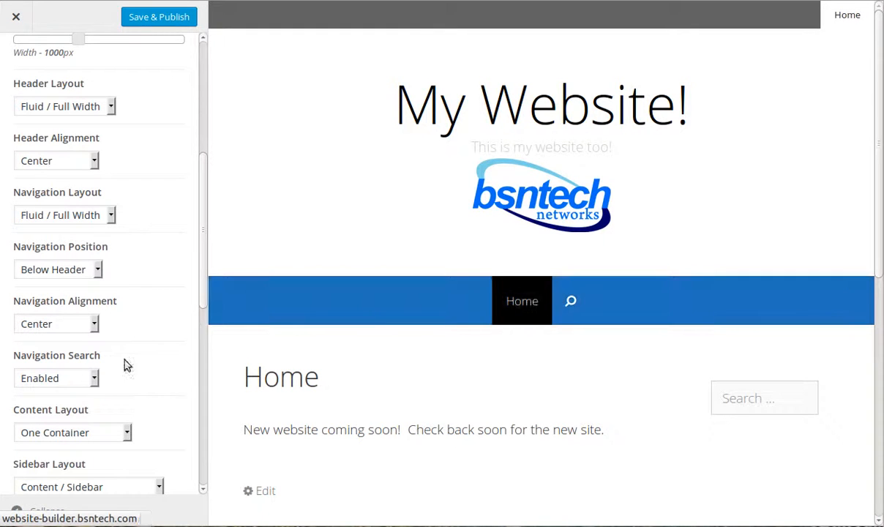
click(61, 382)
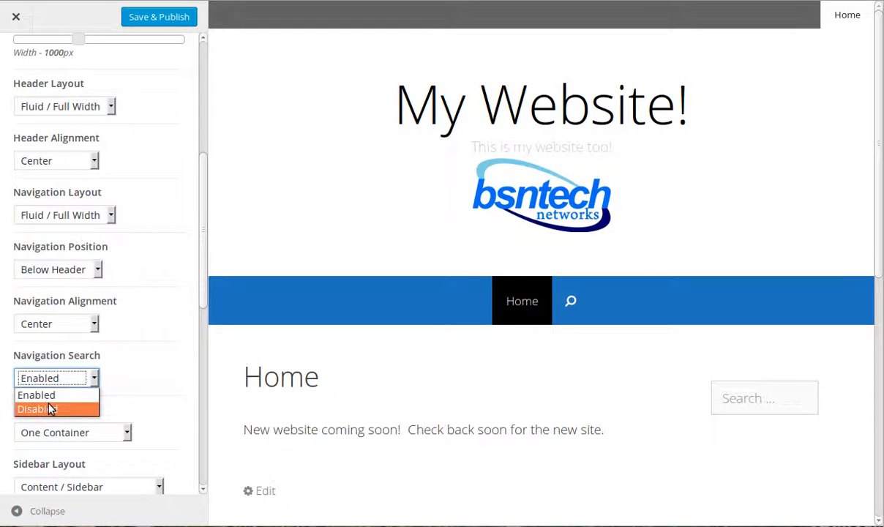
click(50, 407)
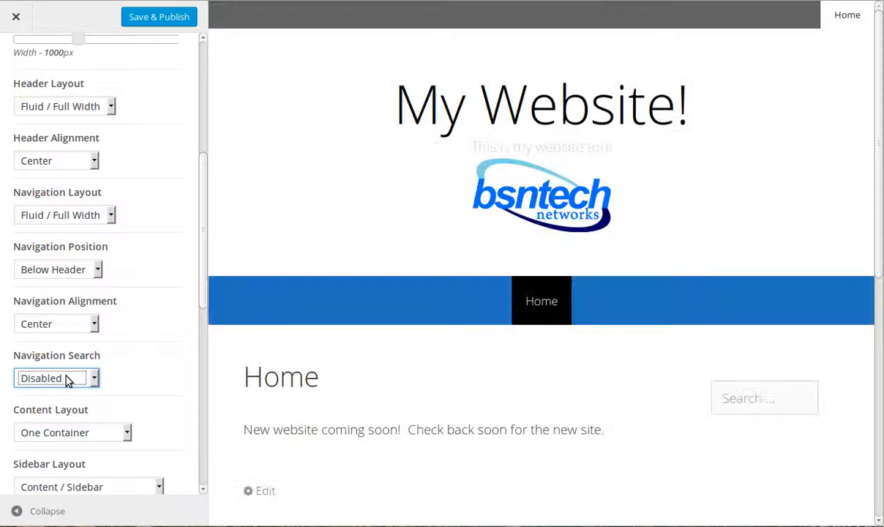
- Set the Sidebar Layout to Content (no sidebars) in the layout settings
scroll(66, 380, down, 3)
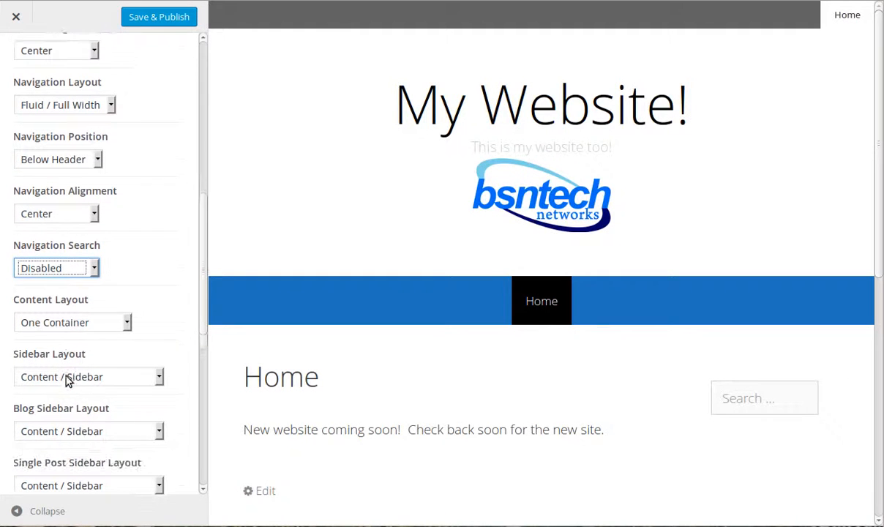
scroll(53, 360, down, 1)
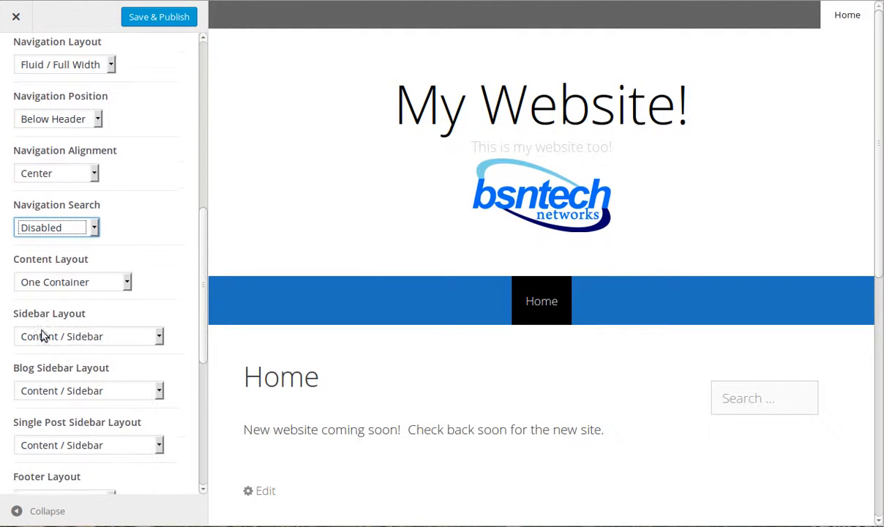
scroll(791, 375, down, 3)
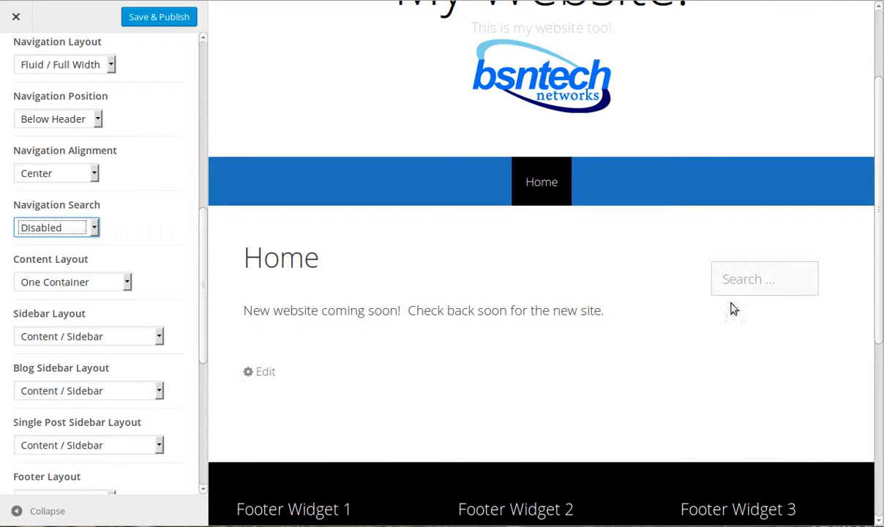
click(65, 338)
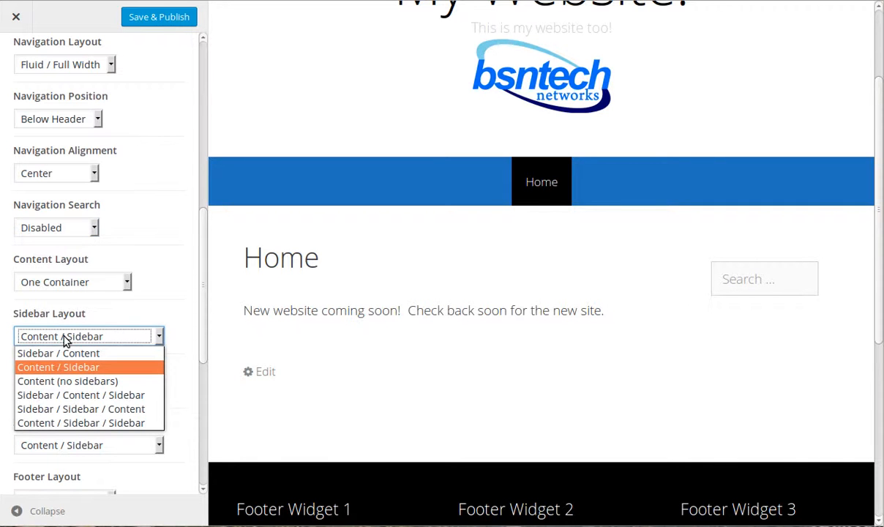
click(61, 381)
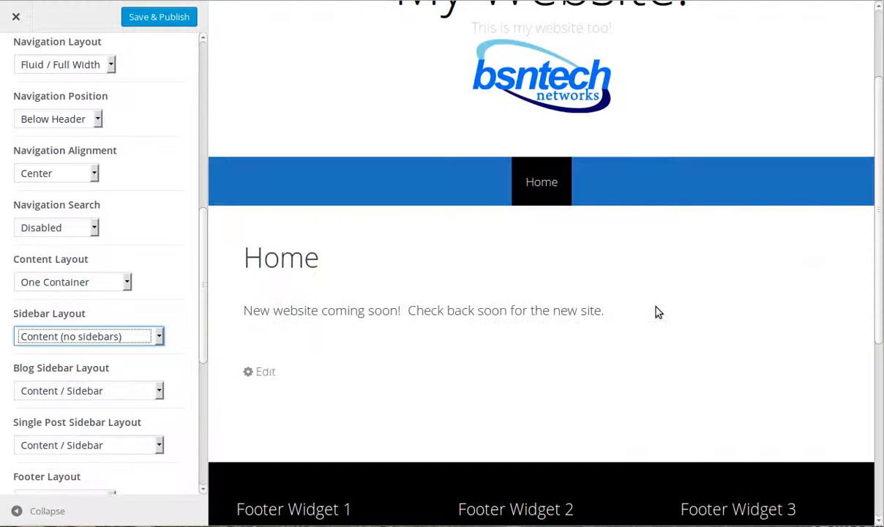
click(95, 338)
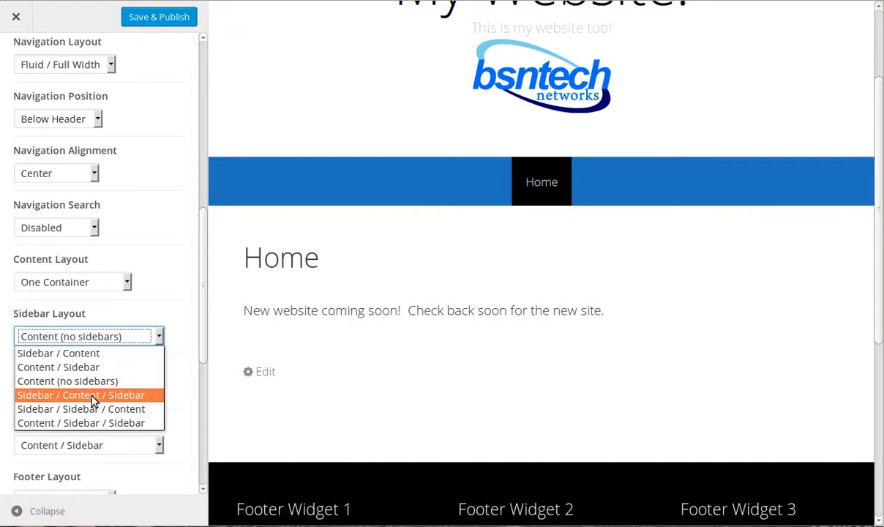
click(79, 341)
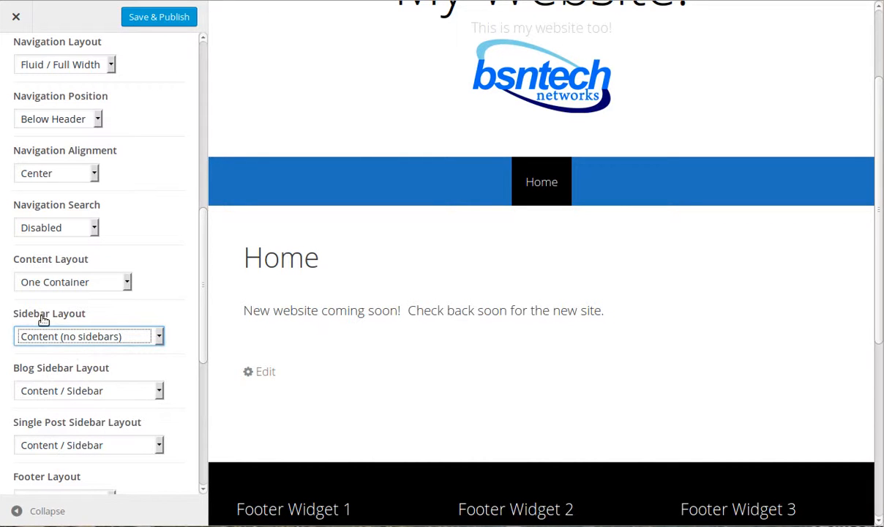
key(Tab)
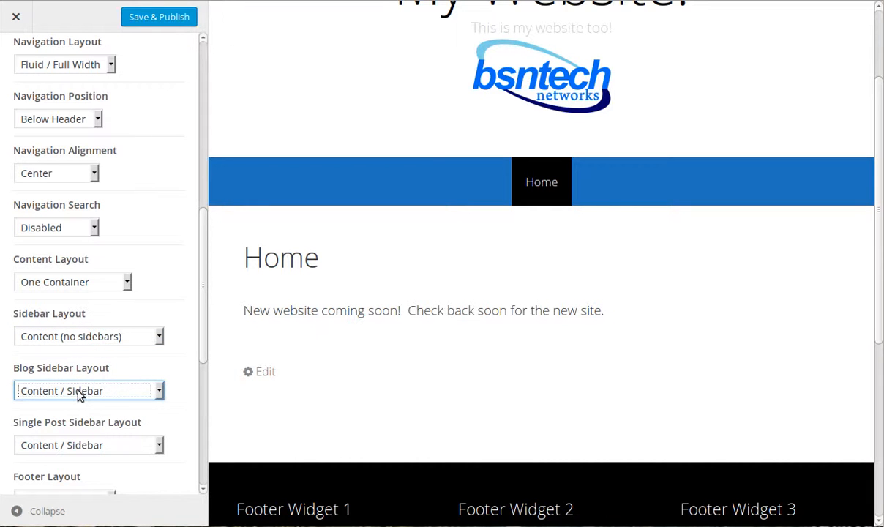
- Try 0 for the number of Footer Widgets in the layout settings and return it to 3
scroll(81, 394, down, 1)
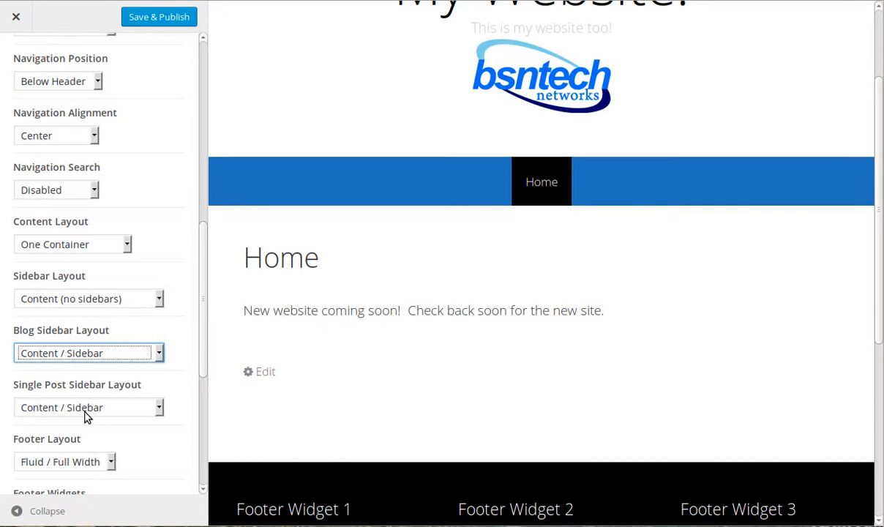
scroll(87, 407, down, 2)
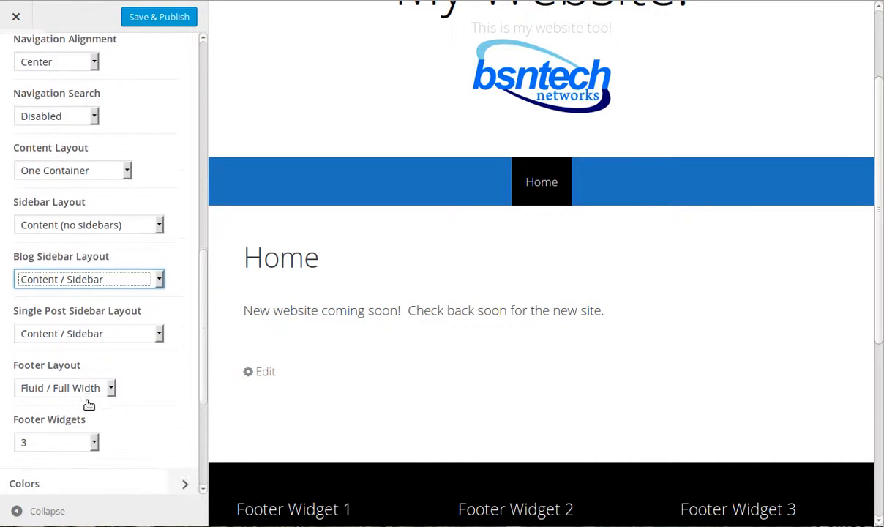
scroll(411, 454, down, 5)
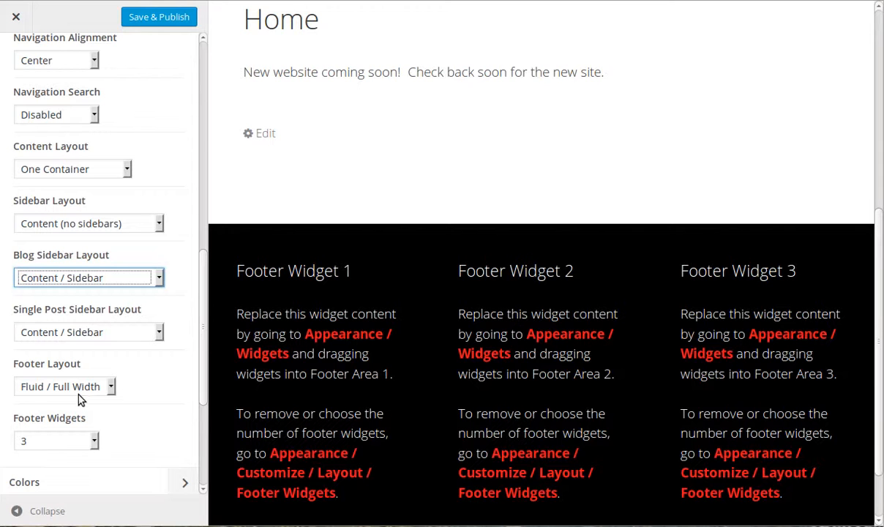
click(31, 442)
click(34, 458)
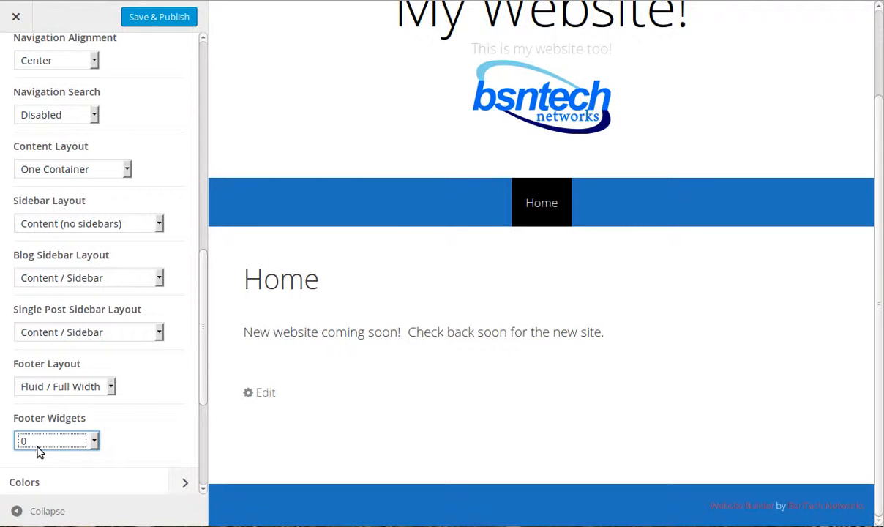
click(87, 444)
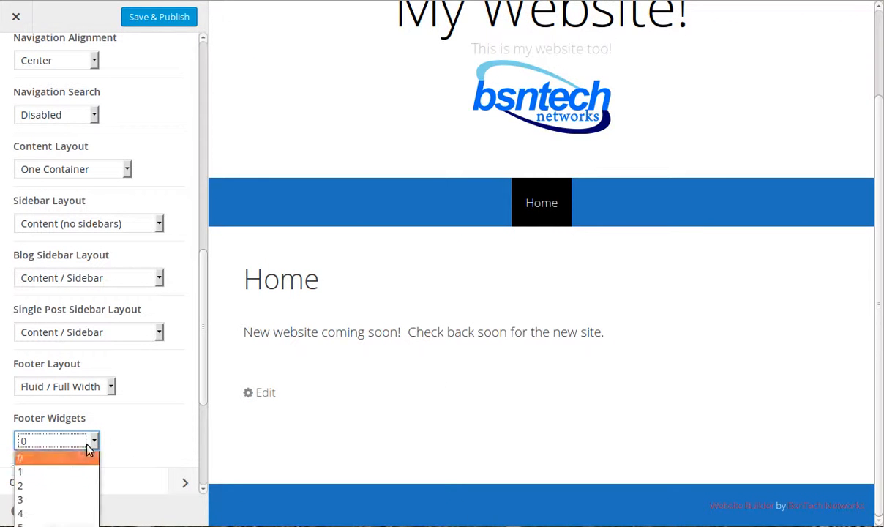
click(63, 500)
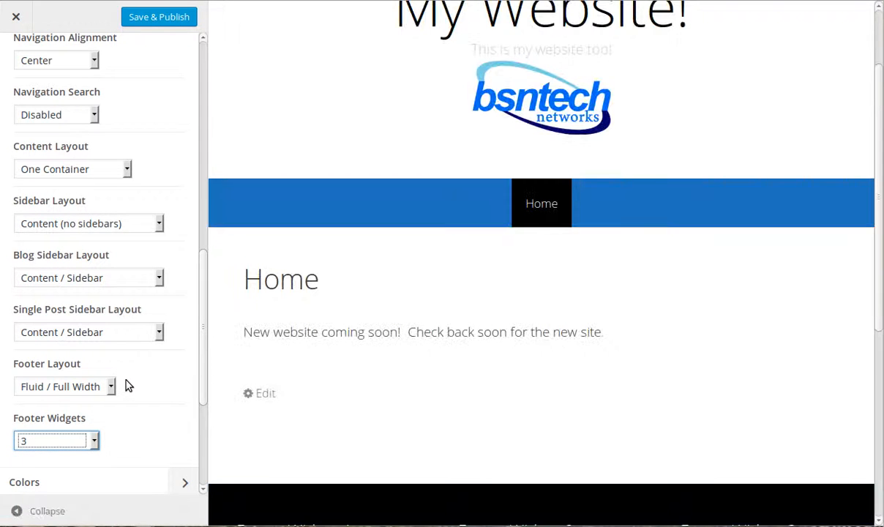
- Set the Background Color to black (#000000) in the Base Colors settings
scroll(124, 387, up, 3)
scroll(132, 382, up, 3)
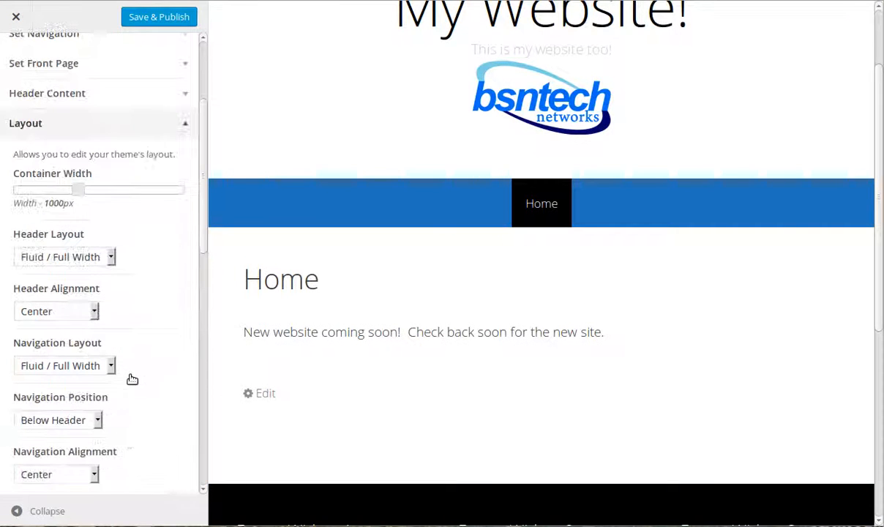
click(61, 122)
click(68, 271)
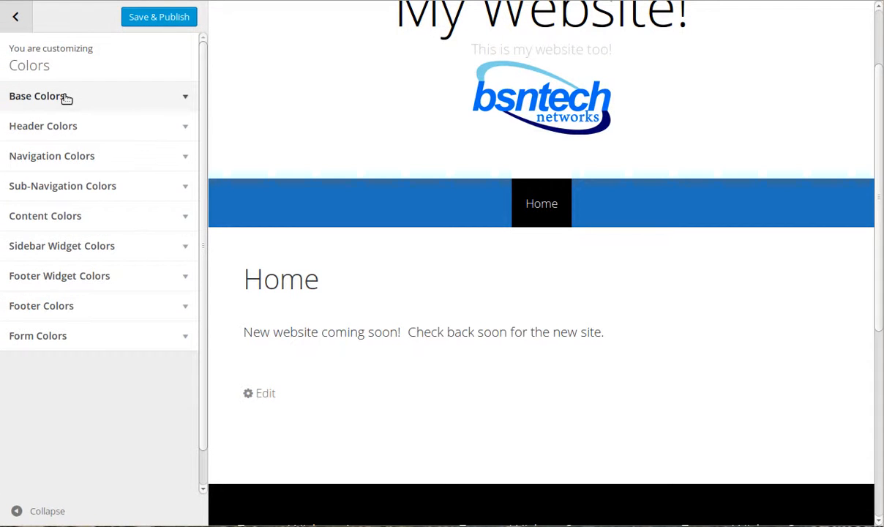
click(65, 98)
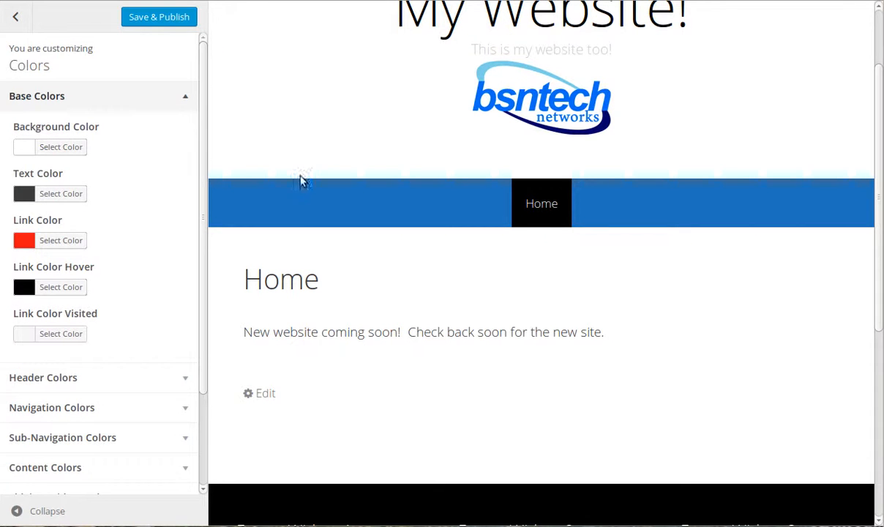
click(55, 149)
click(27, 290)
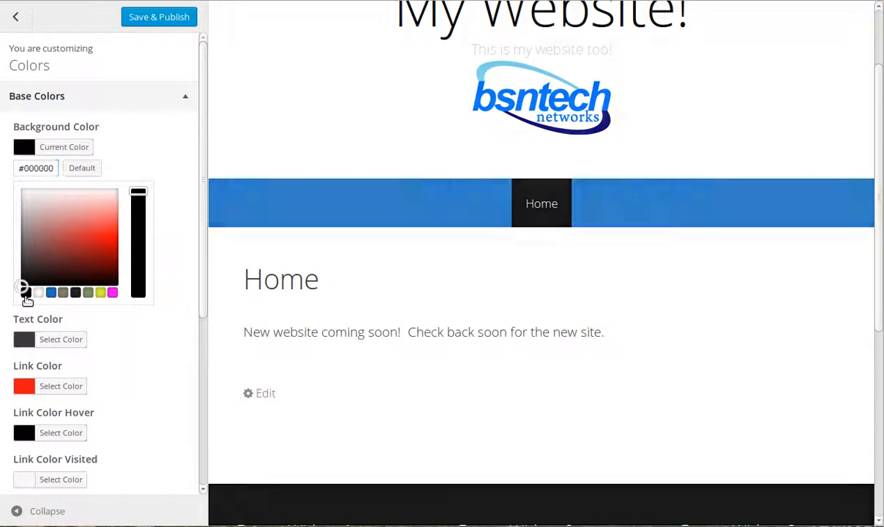
click(64, 147)
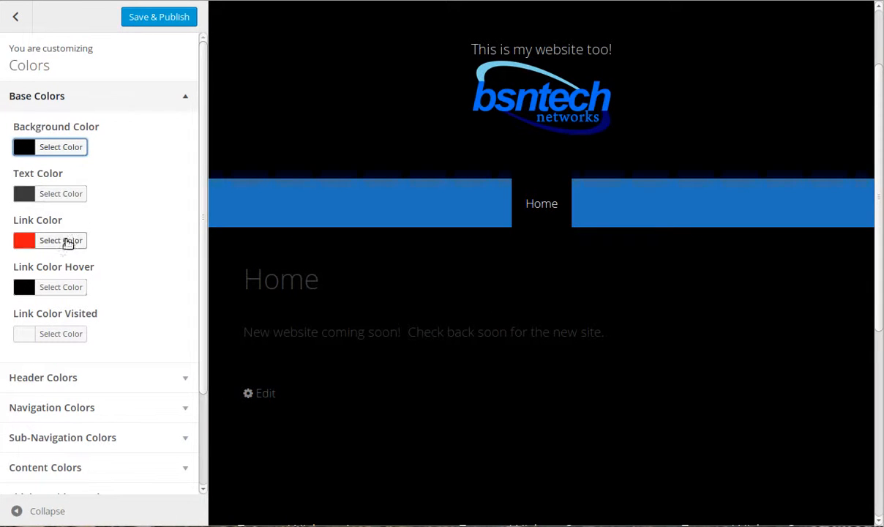
- Set the base Background Color to white (#ffffff)
click(70, 150)
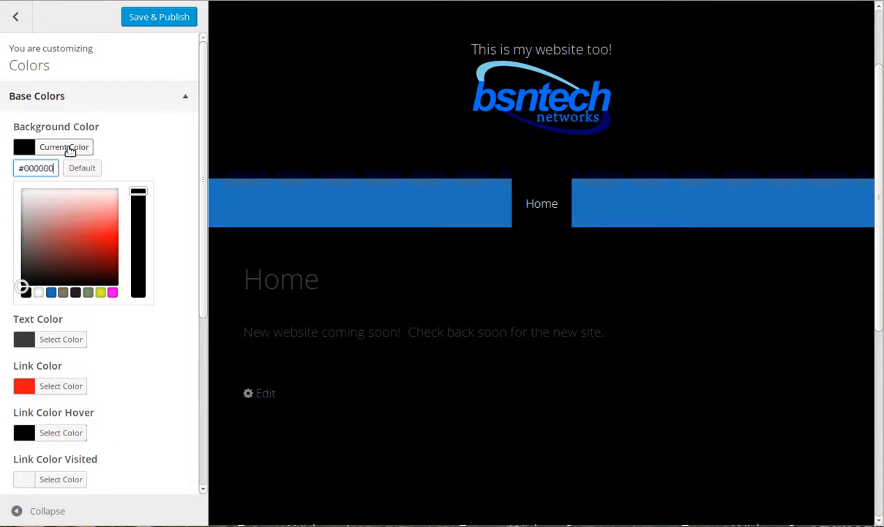
click(39, 292)
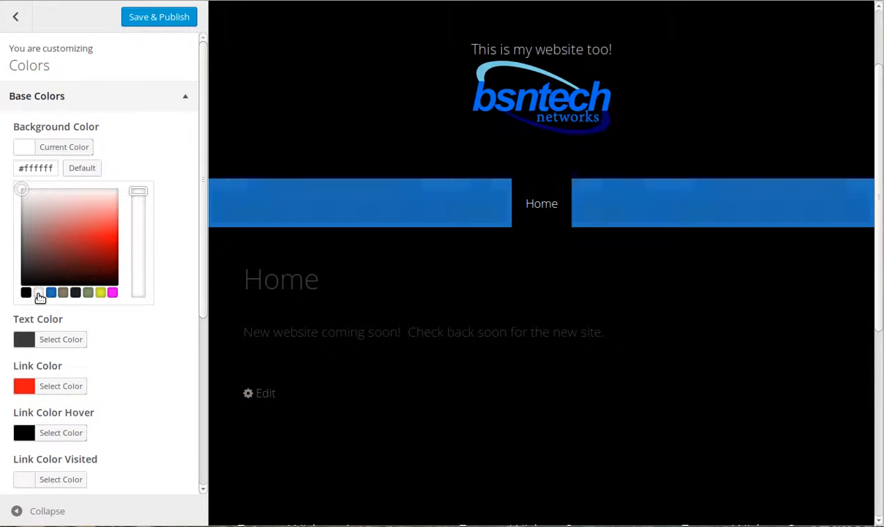
click(68, 147)
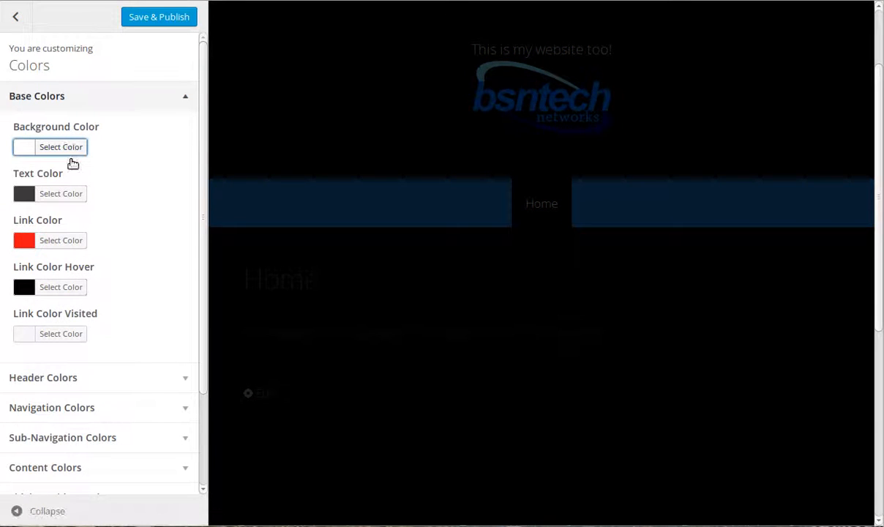
- Set the header Background color to yellow (#ddee33) in the Header Colors settings and check it in the page preview
click(104, 377)
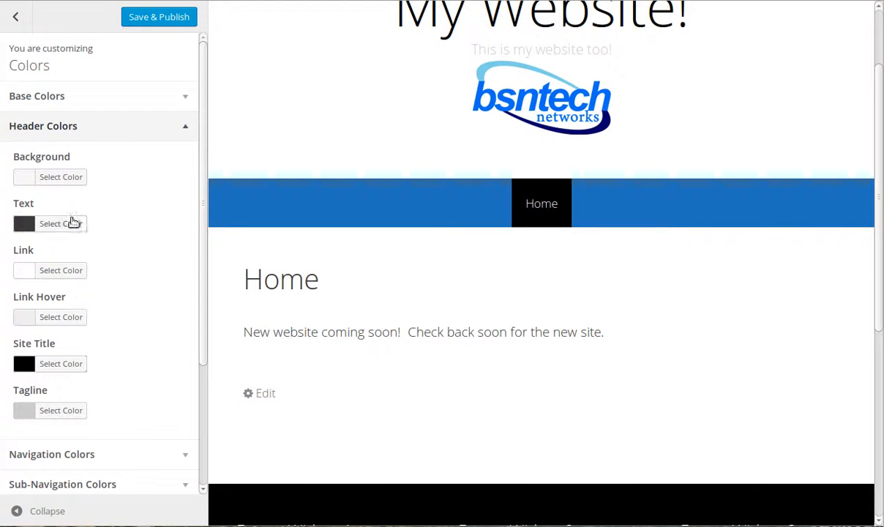
scroll(297, 119, up, 2)
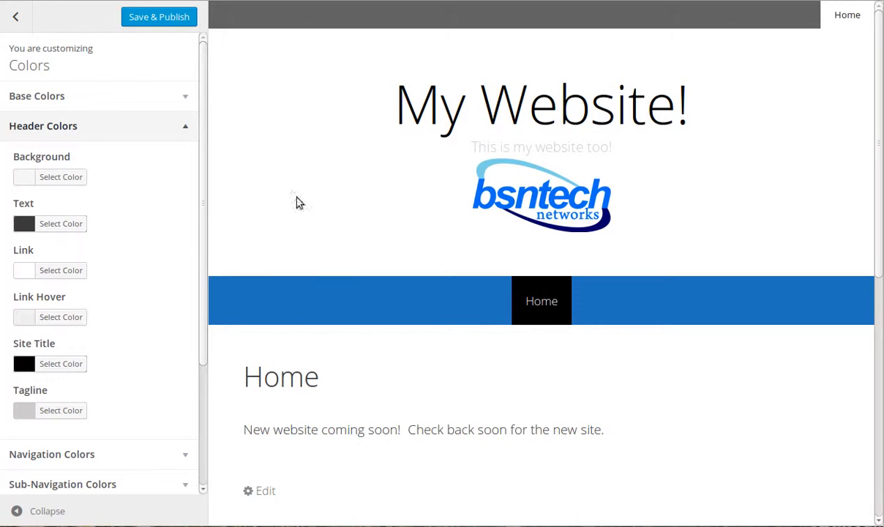
click(77, 181)
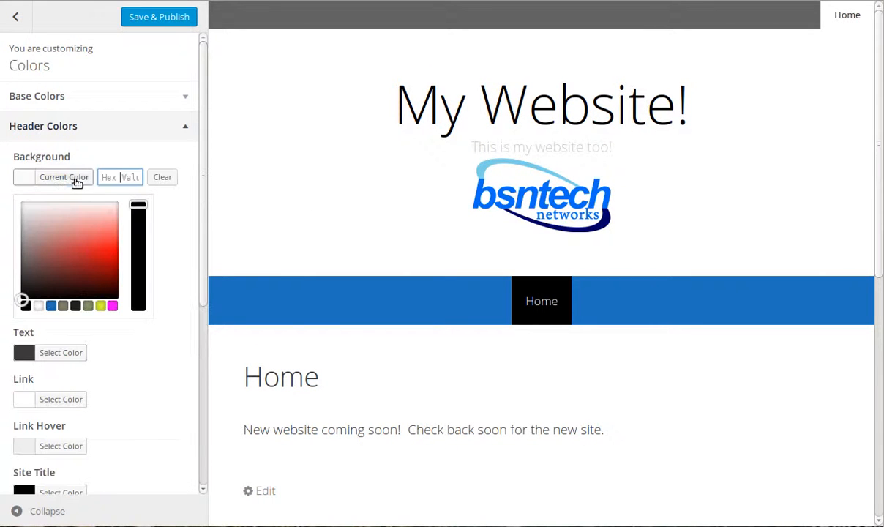
click(103, 305)
click(68, 179)
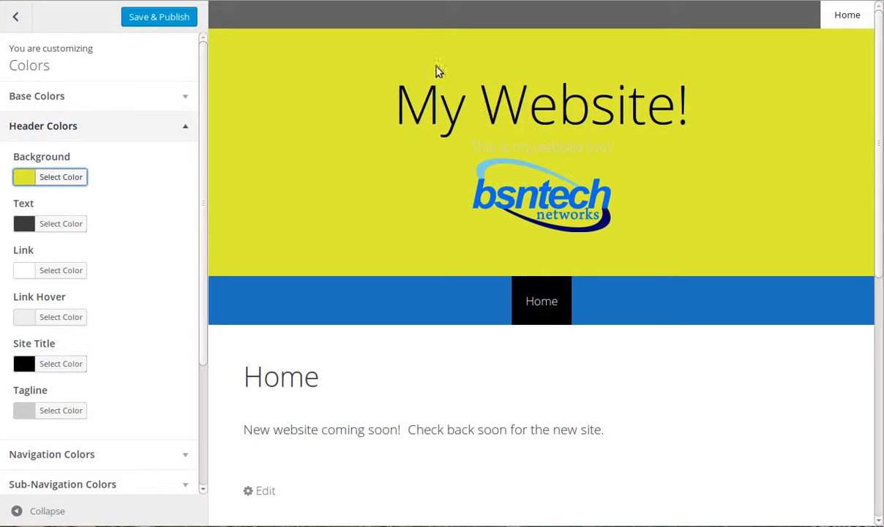
scroll(371, 219, down, 3)
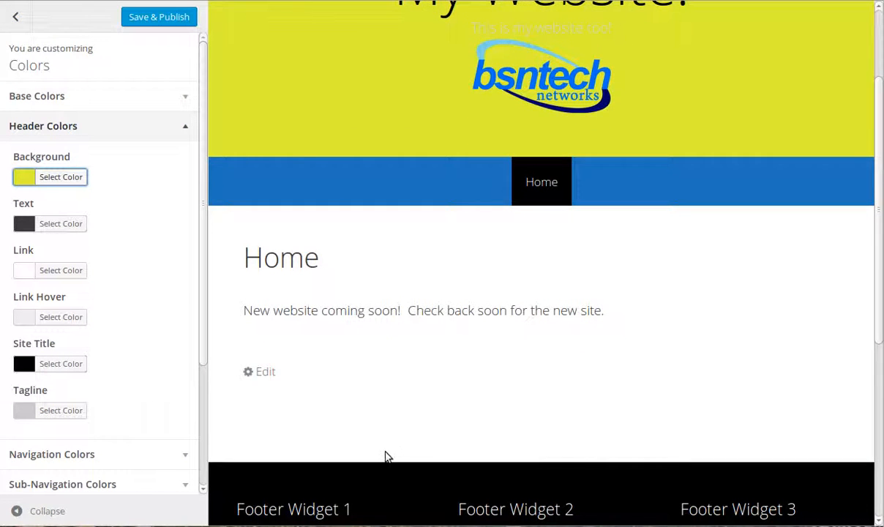
scroll(388, 458, down, 5)
scroll(526, 424, up, 3)
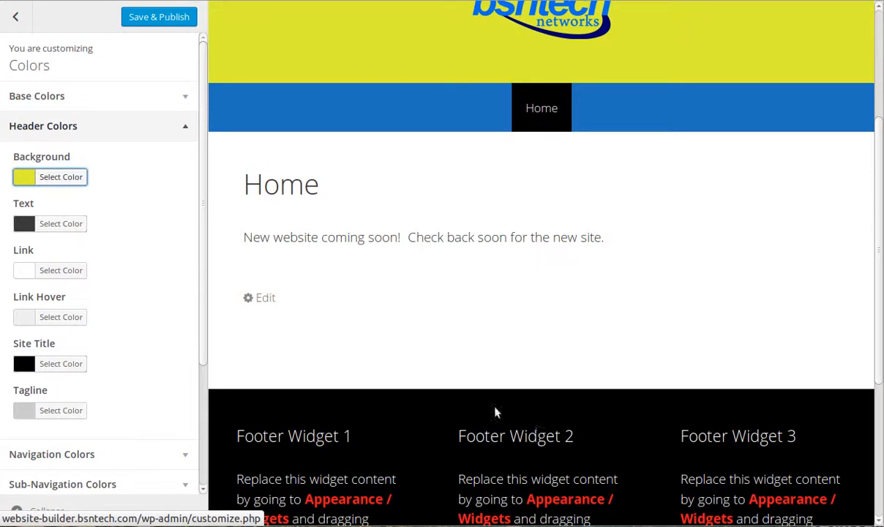
- Clear the header Background color by deleting its hex value
click(69, 177)
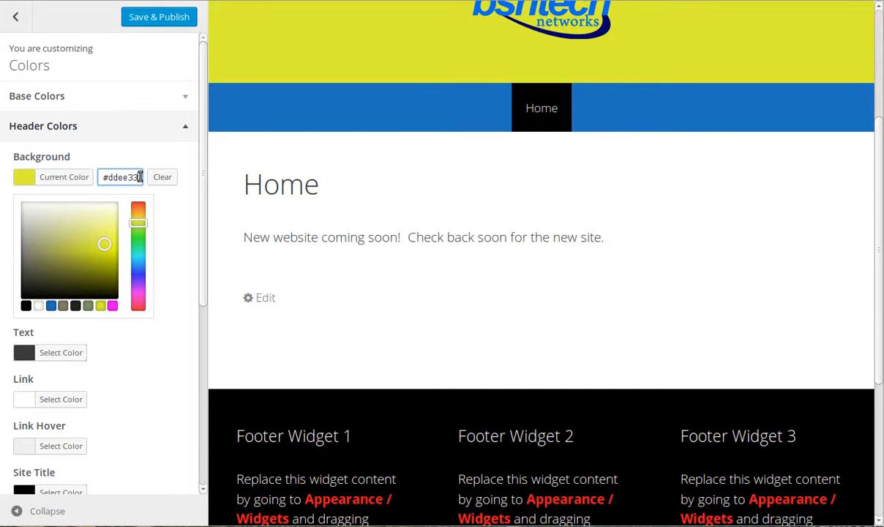
drag(140, 176, 85, 178)
key(BackSpace)
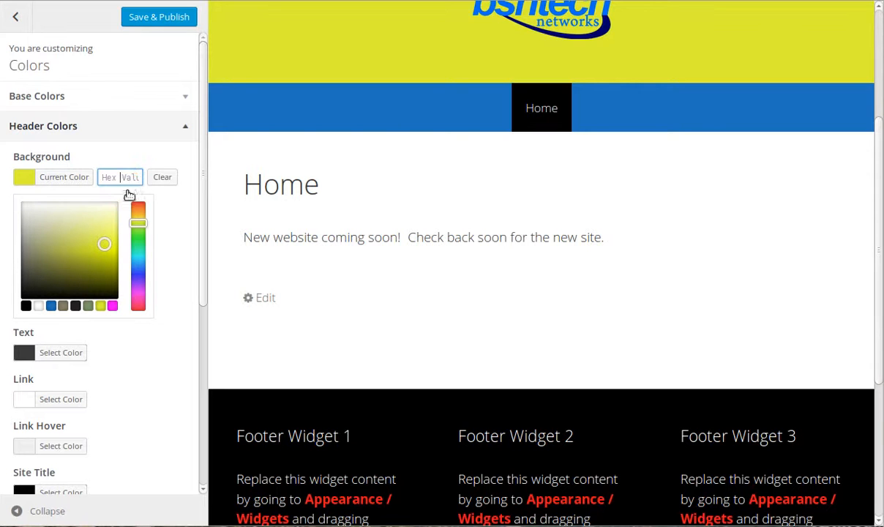
click(85, 162)
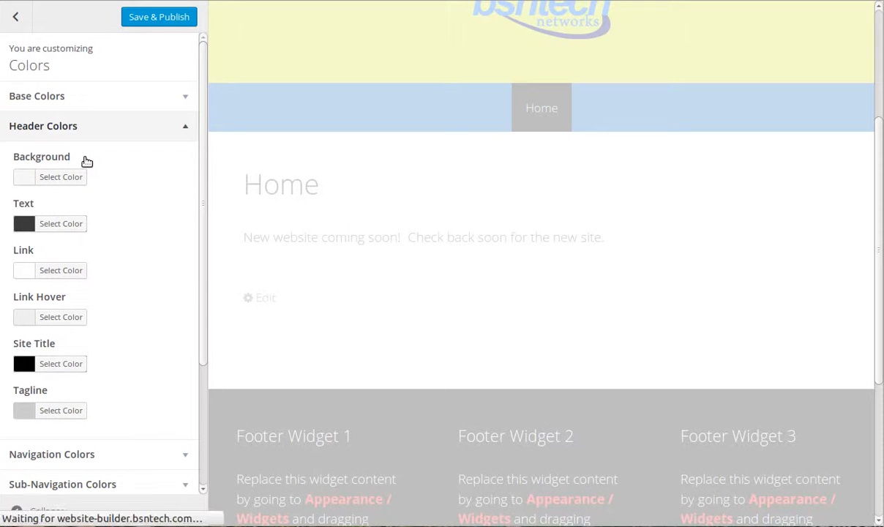
scroll(347, 165, up, 3)
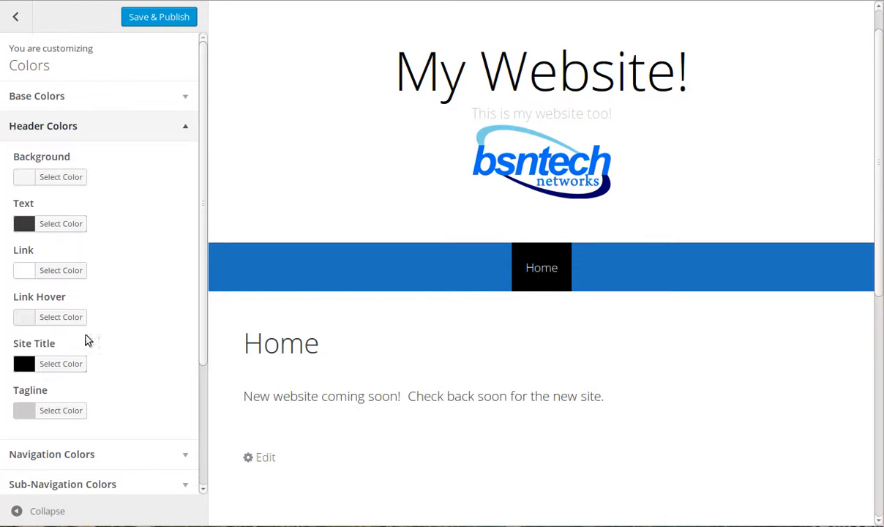
- Set the Tagline color to red in the Header Colors settings
click(63, 410)
scroll(127, 355, down, 1)
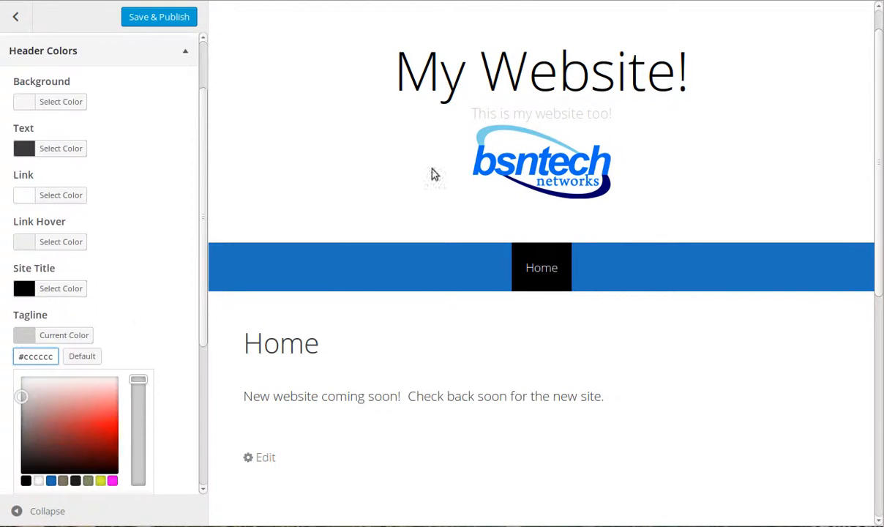
click(114, 428)
click(63, 336)
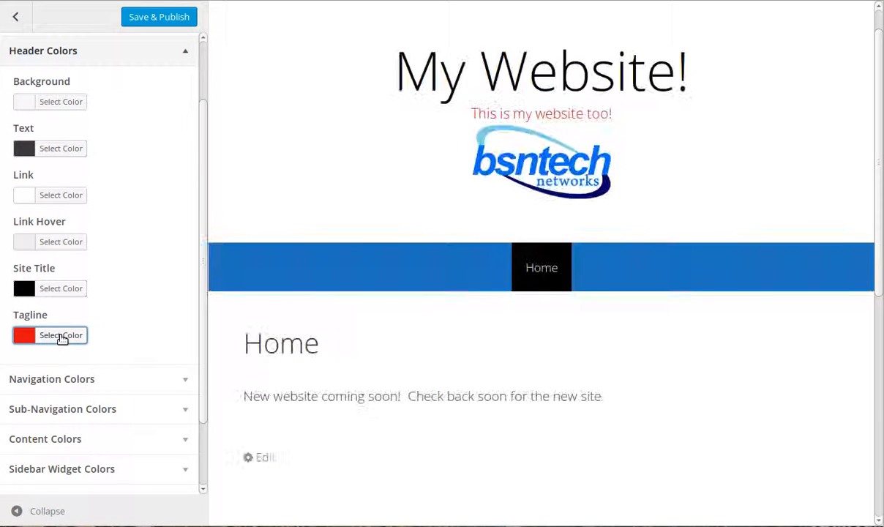
- Try magenta (#ff00ff) for the Background in the Navigation Colors settings and return it to blue (#1e72bd)
scroll(114, 345, down, 1)
click(110, 343)
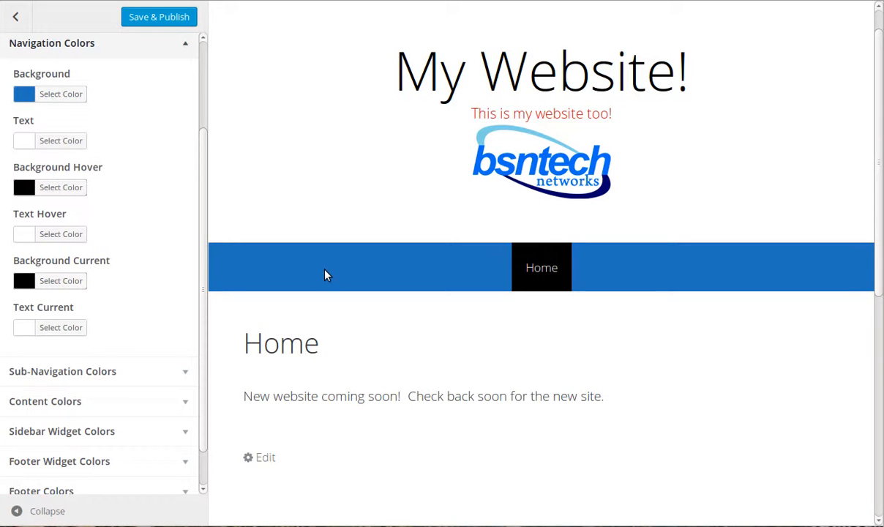
click(44, 97)
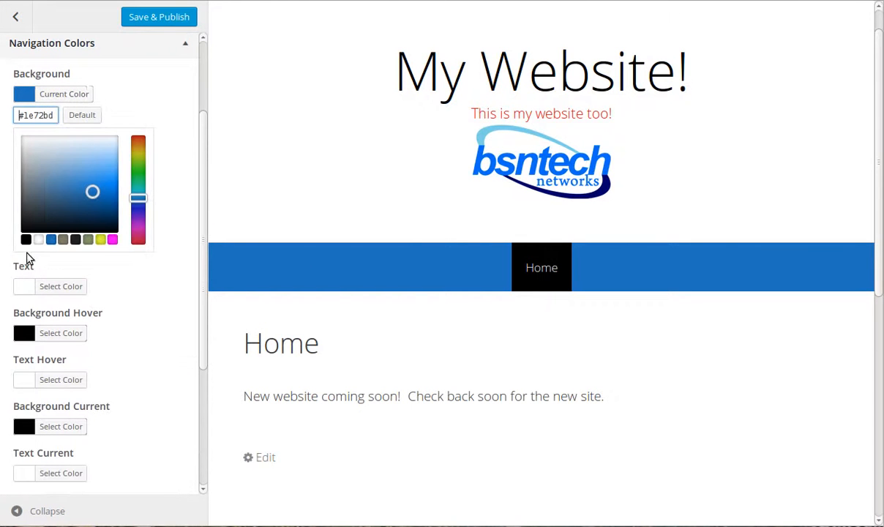
click(113, 240)
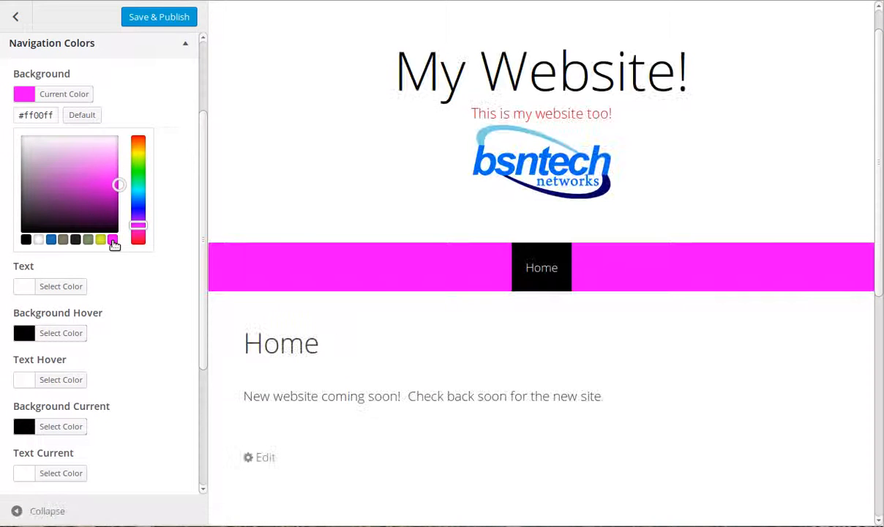
click(50, 239)
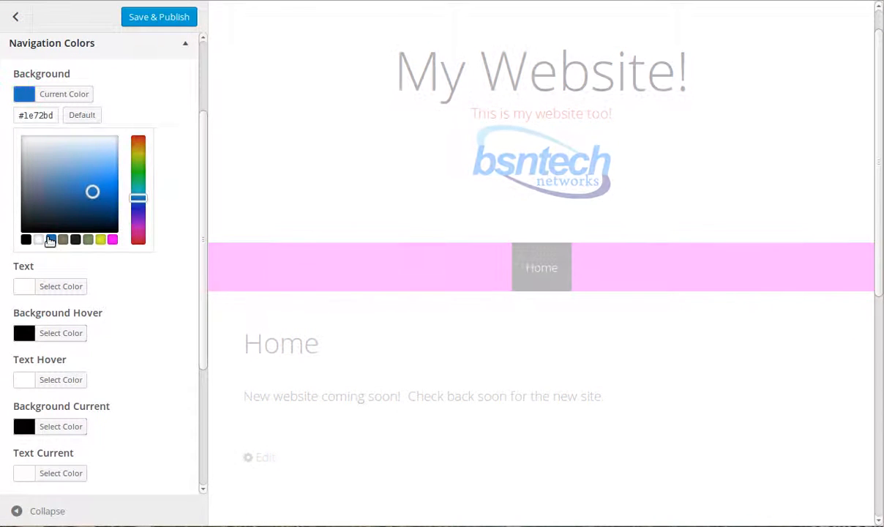
click(78, 94)
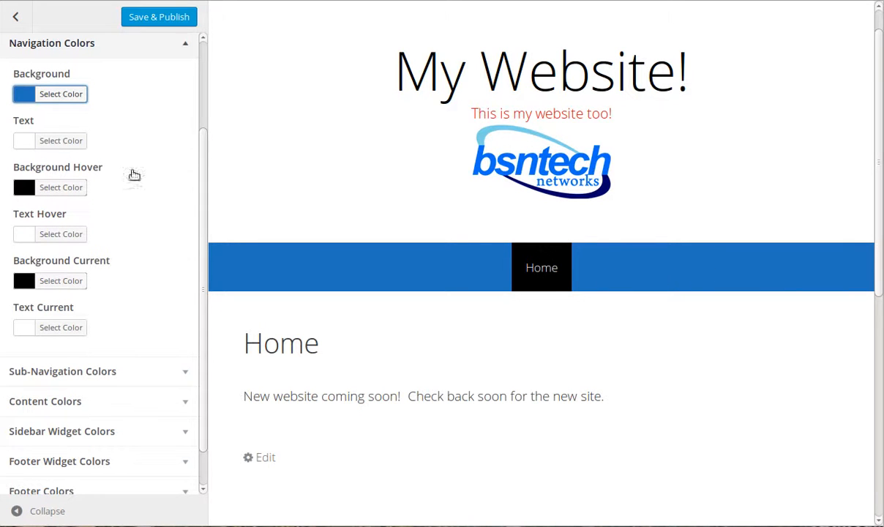
- Try magenta (#ff00ff) for the navigation's Background Current color and return it to black
click(65, 188)
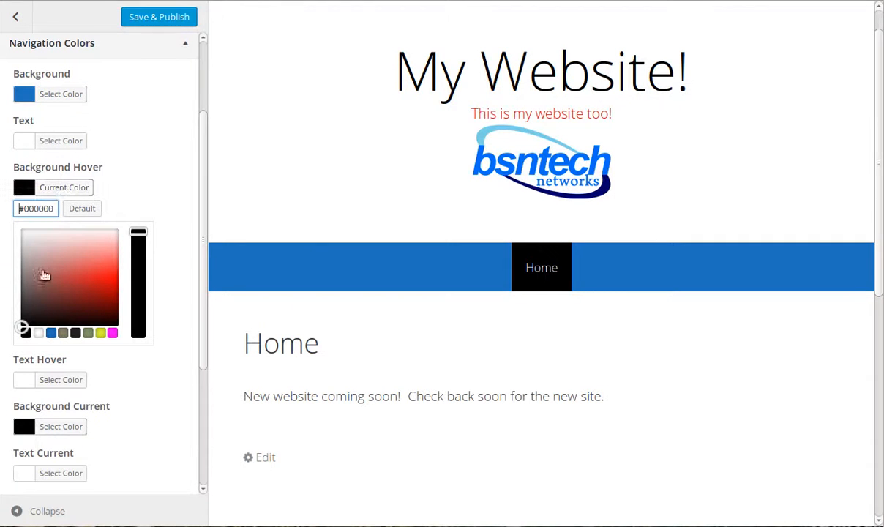
click(65, 189)
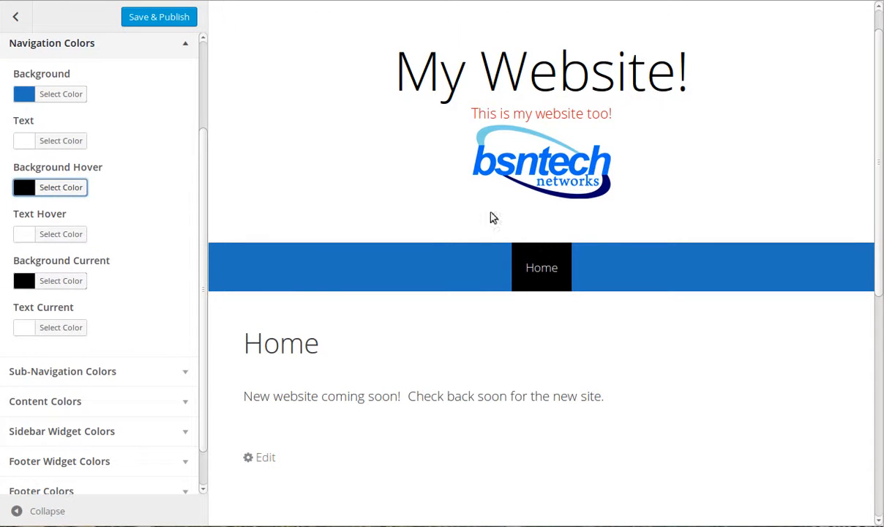
click(62, 283)
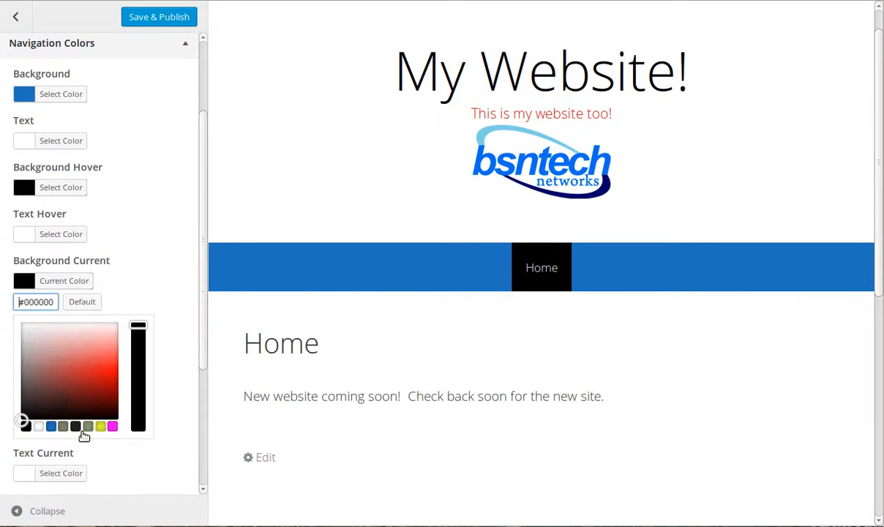
click(111, 428)
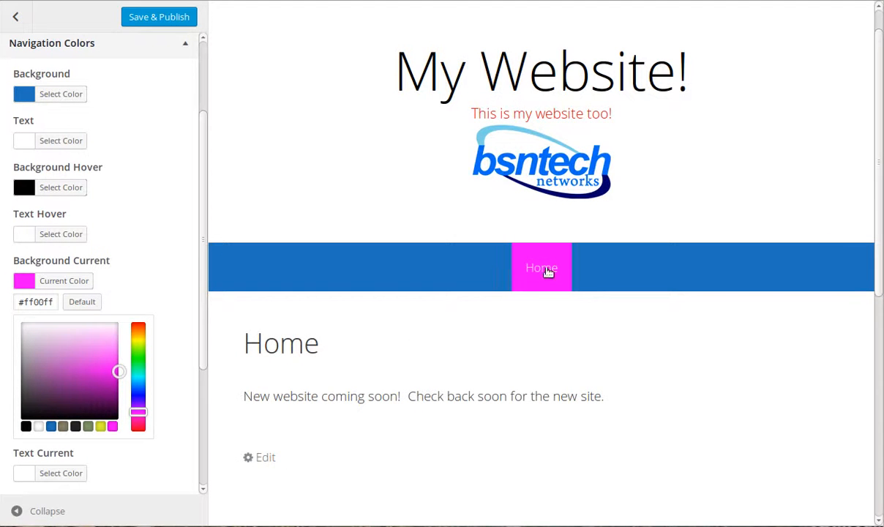
click(25, 428)
click(77, 281)
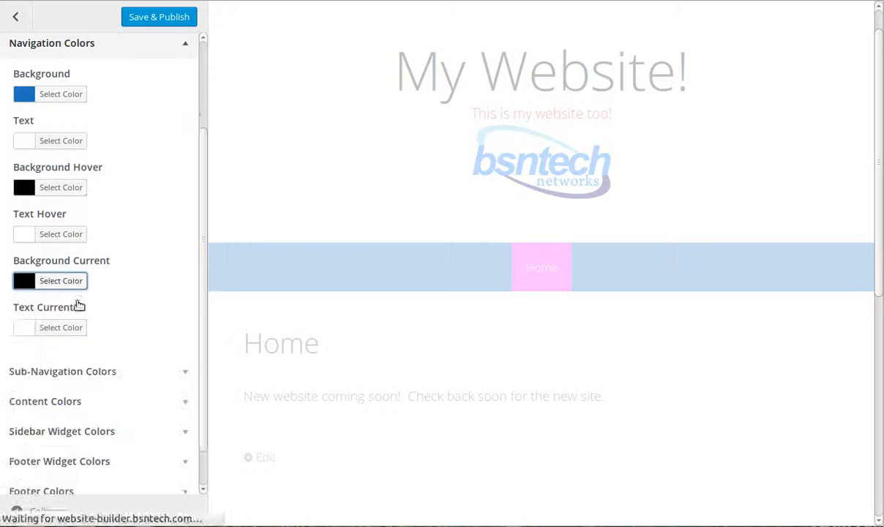
- Review the background and text color options in the Sub-Navigation Colors settings
scroll(83, 310, down, 1)
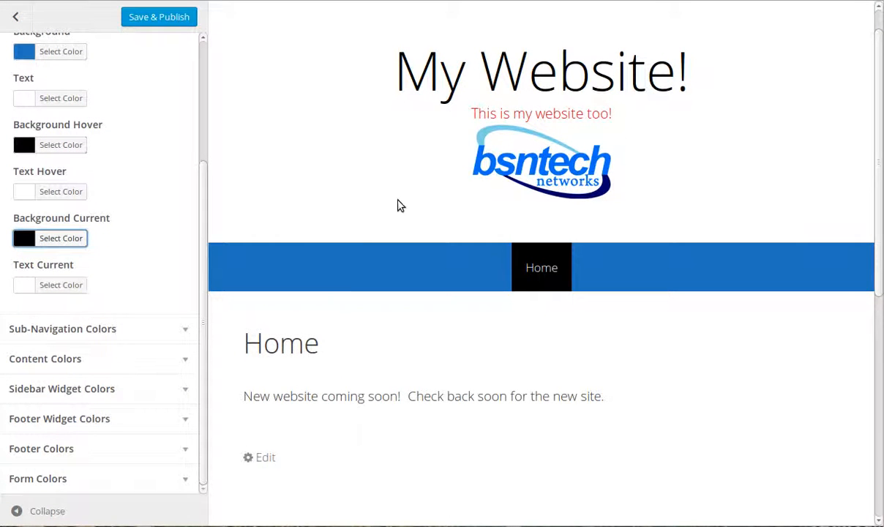
click(37, 330)
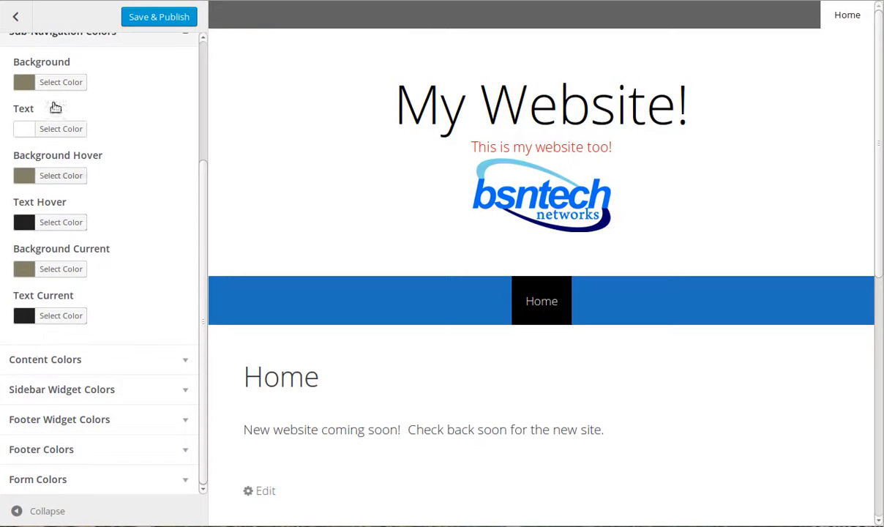
scroll(88, 174, up, 2)
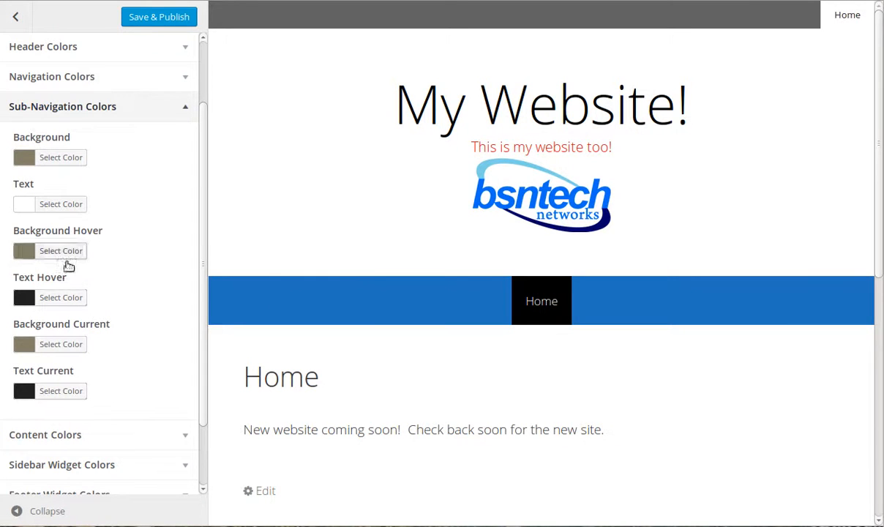
scroll(84, 303, down, 2)
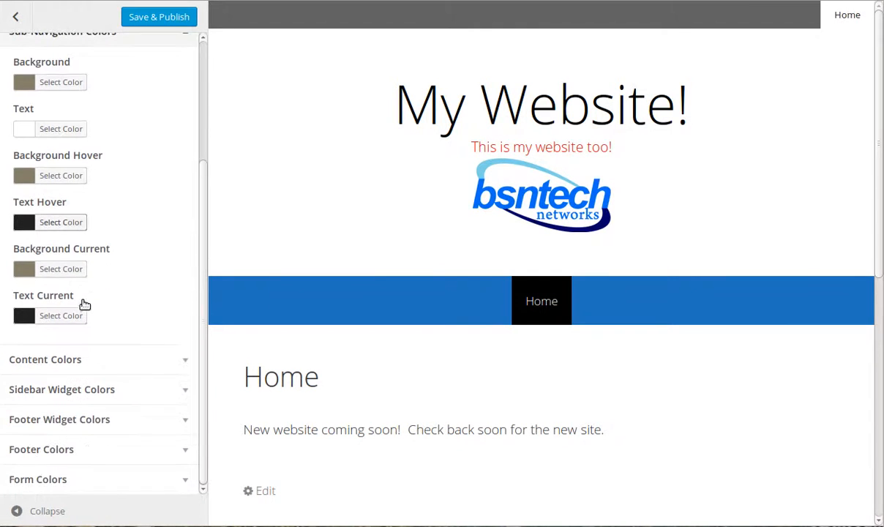
- Try blue (#1010de) for the Background in the Content Colors settings and clear its hex value again
click(76, 359)
scroll(304, 264, down, 3)
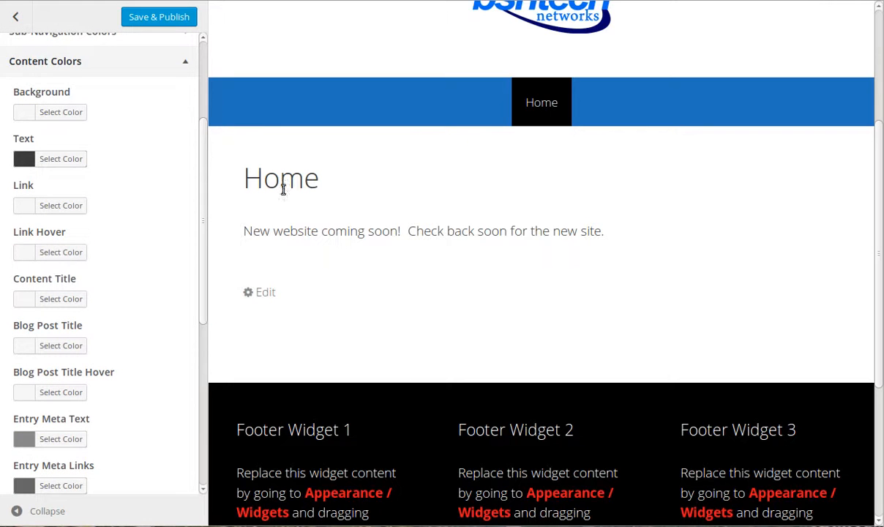
click(63, 115)
click(105, 206)
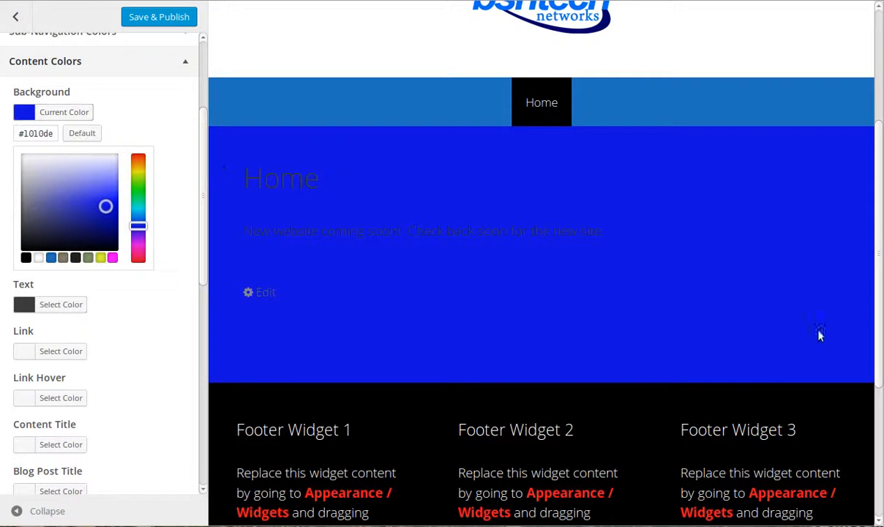
triple_click(54, 134)
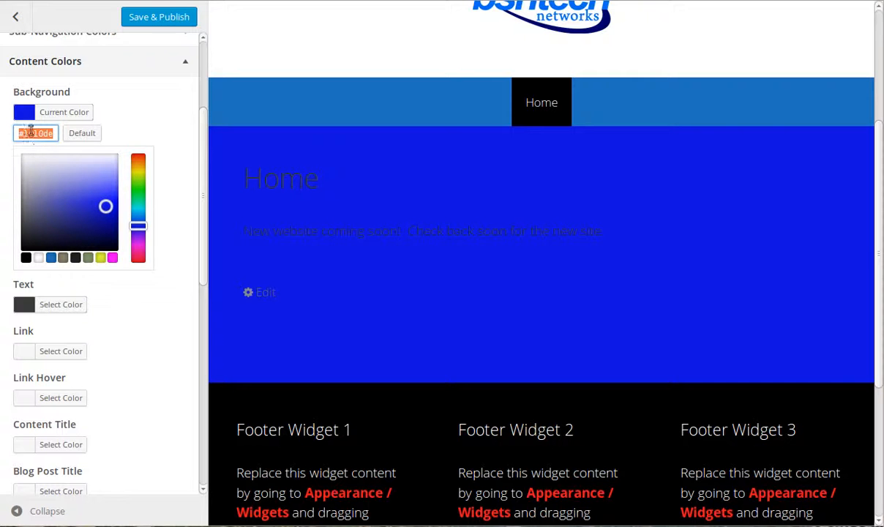
key(BackSpace)
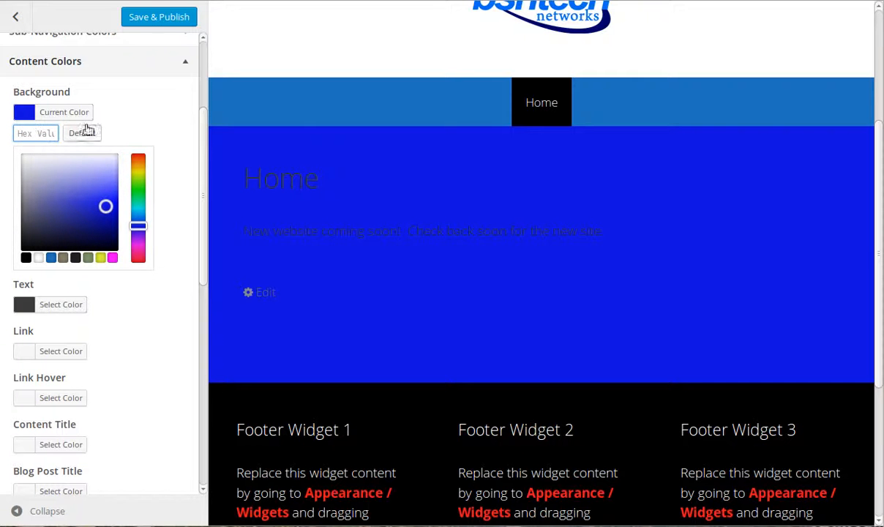
click(150, 110)
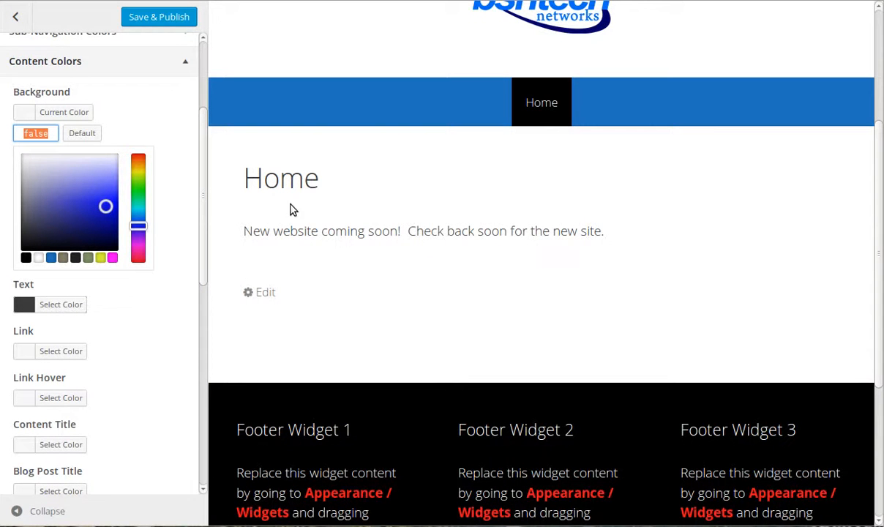
- Review the remaining Content Colors options, including the title, entry meta and heading colors, and open the Footer Widget Colors settings
scroll(145, 312, down, 3)
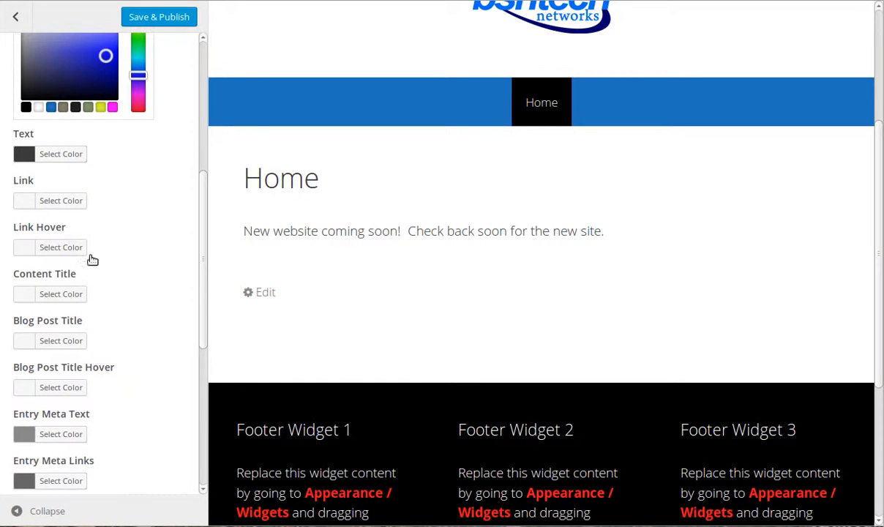
drag(230, 186, 321, 181)
scroll(107, 288, down, 1)
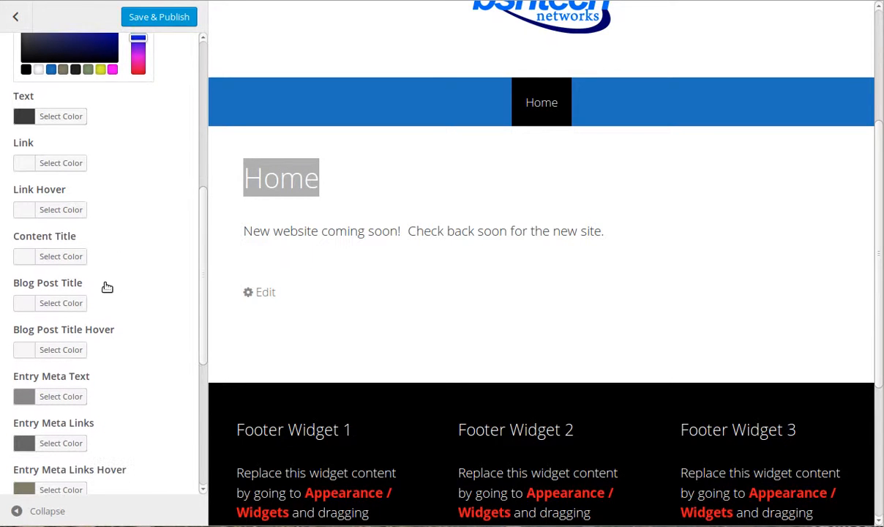
scroll(79, 302, down, 4)
scroll(81, 302, down, 4)
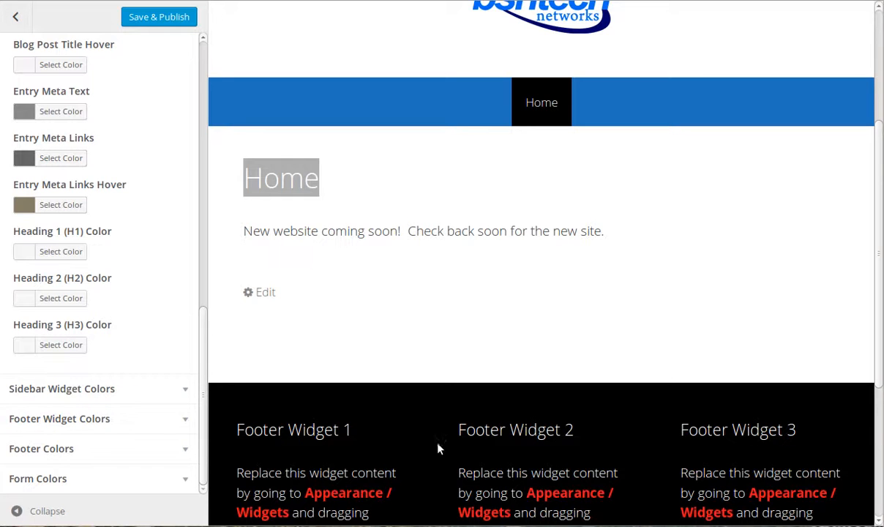
click(94, 421)
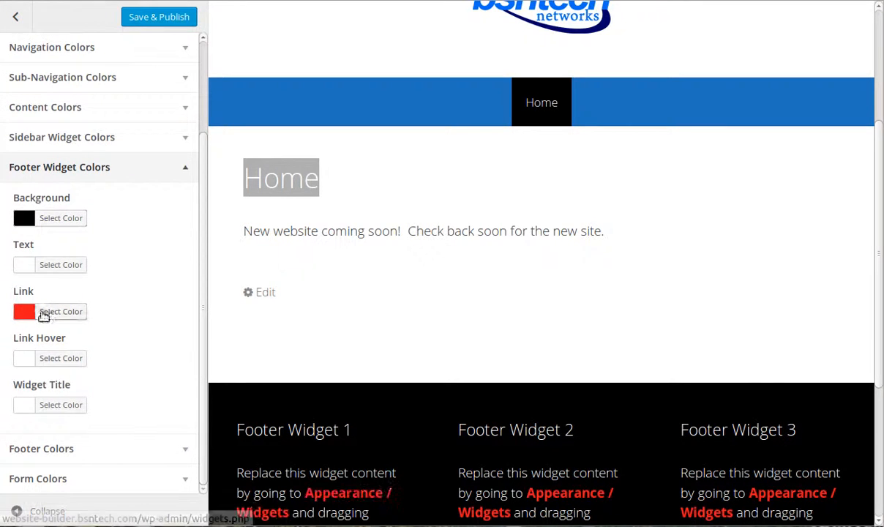
- Review the Footer Colors options alongside the page's footer and return to the main customizer settings
click(104, 446)
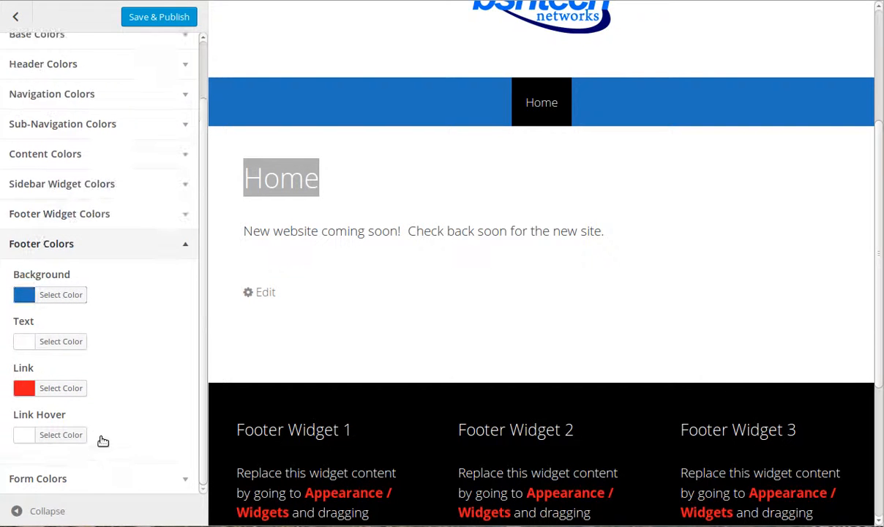
scroll(365, 414, down, 3)
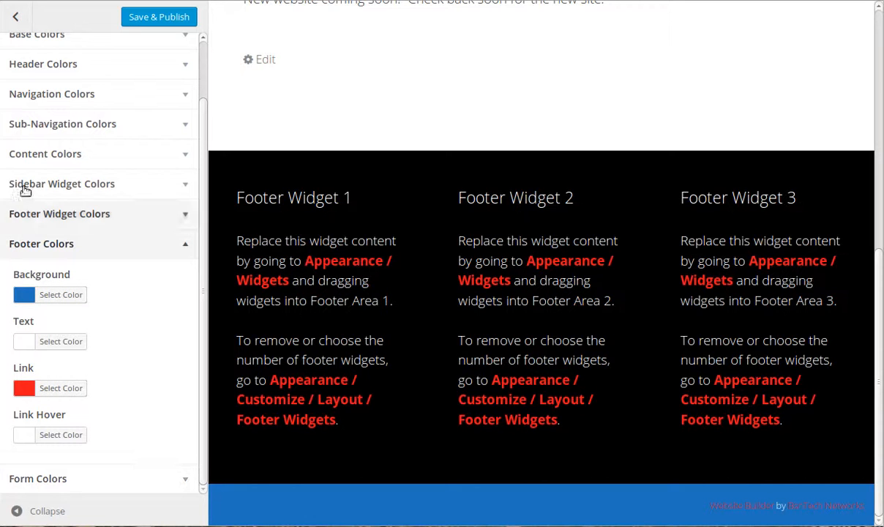
click(21, 16)
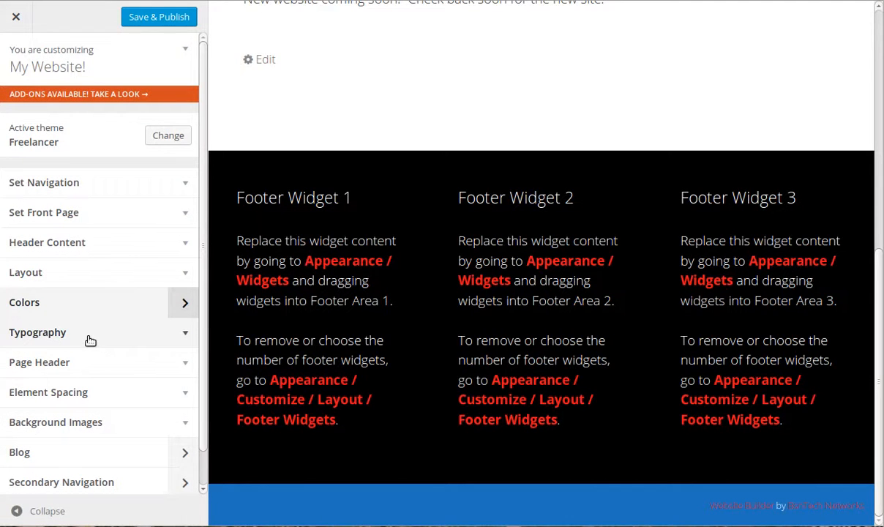
- Set the Body font family to Lucida Console in the Typography settings
click(90, 340)
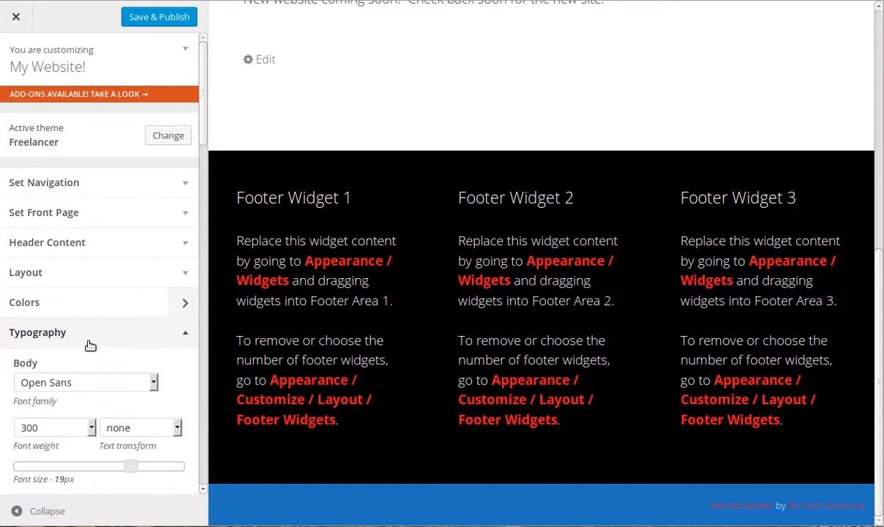
scroll(90, 348, down, 1)
click(152, 347)
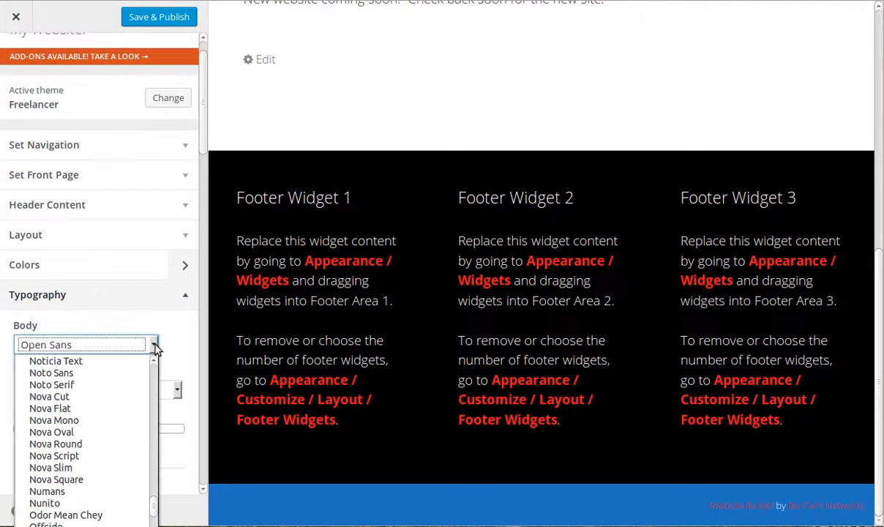
drag(156, 505, 156, 372)
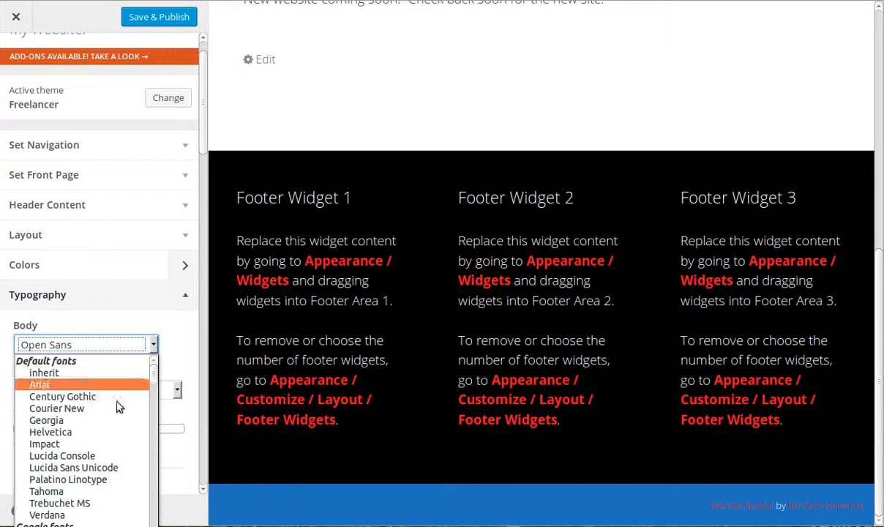
click(74, 455)
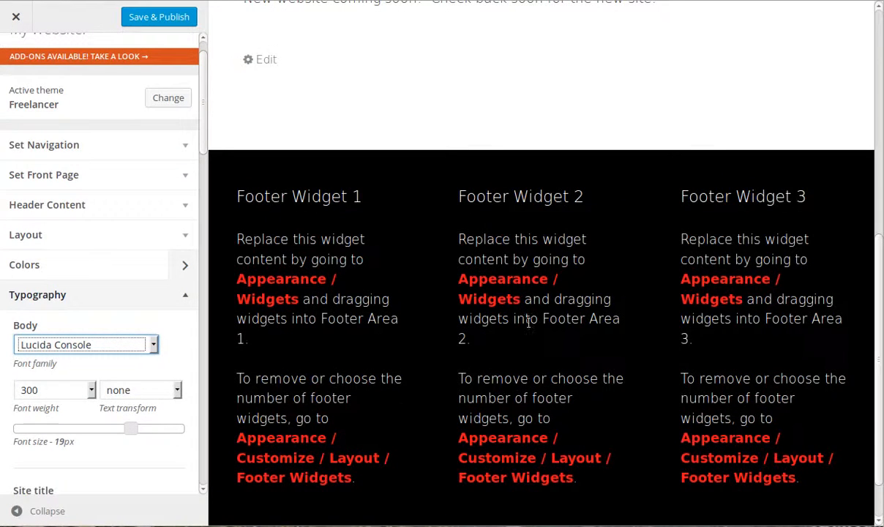
- Try a bold font weight for the Body text, return it to 300 and leave its text transform at none
scroll(133, 344, down, 3)
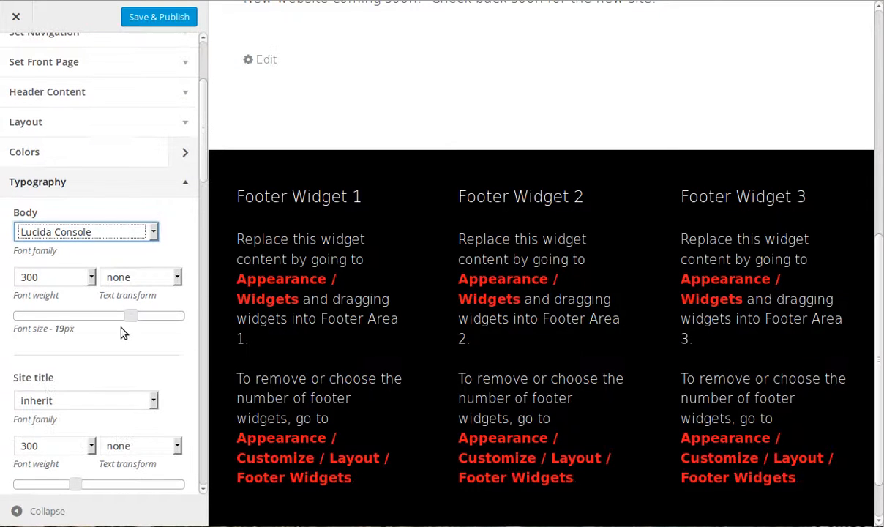
click(71, 281)
click(49, 310)
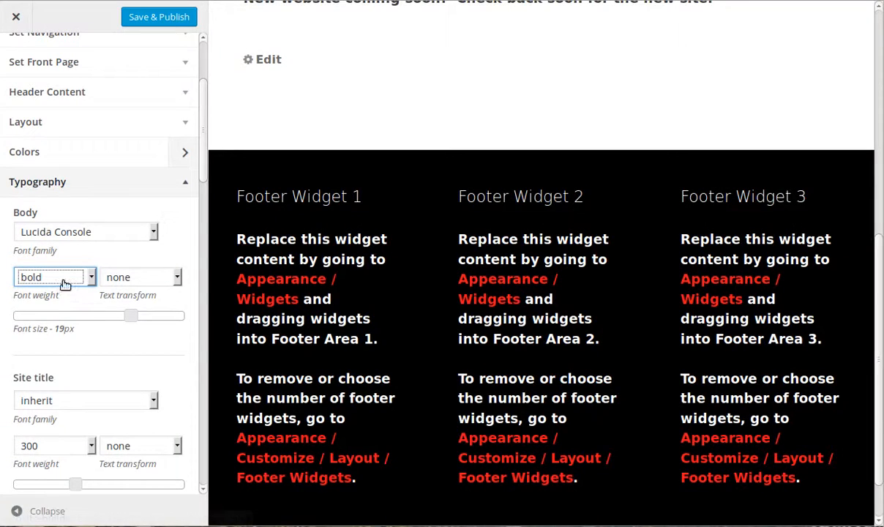
click(64, 284)
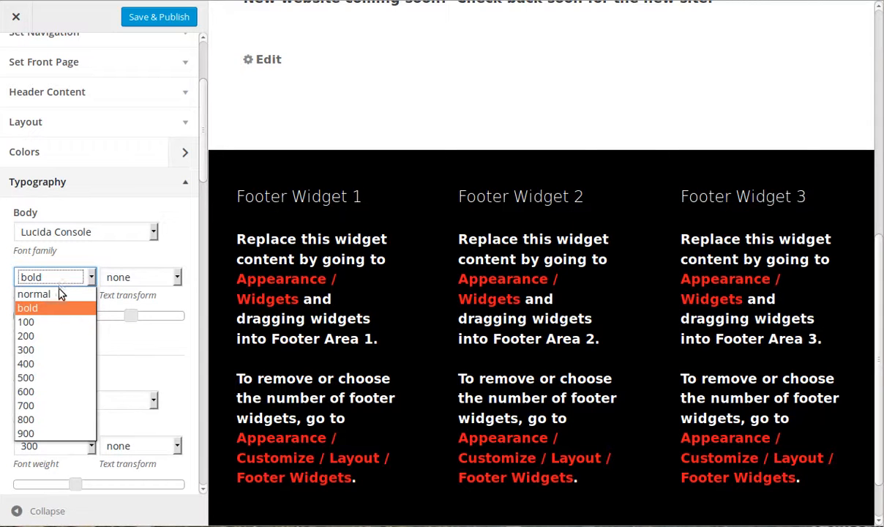
click(38, 354)
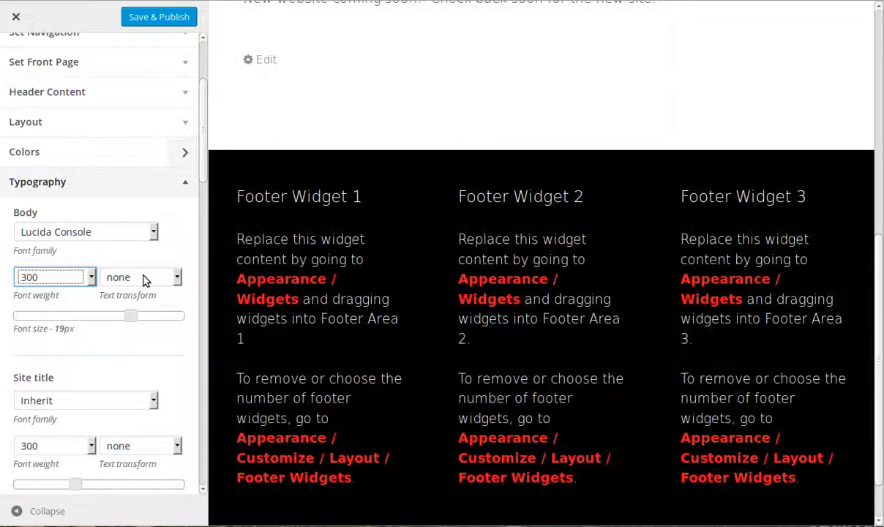
click(144, 280)
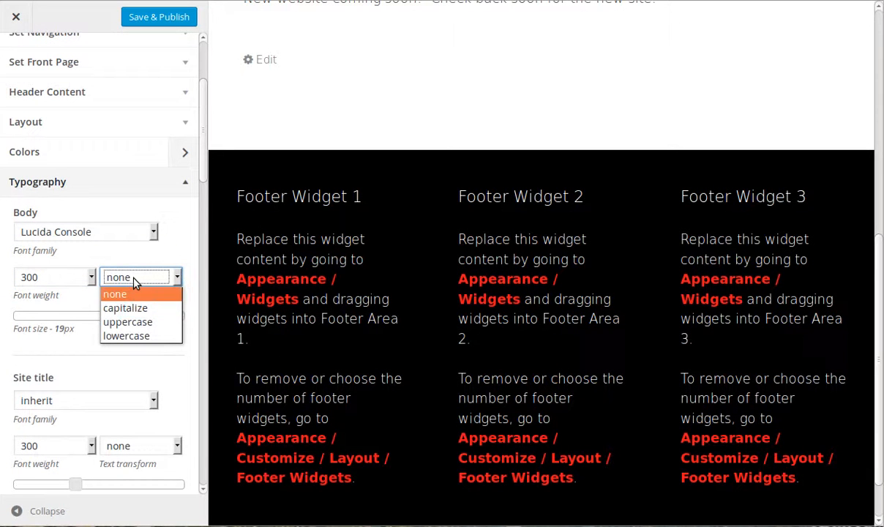
click(134, 282)
- Try a smaller Body font size and return it to 19px
scroll(134, 282, down, 2)
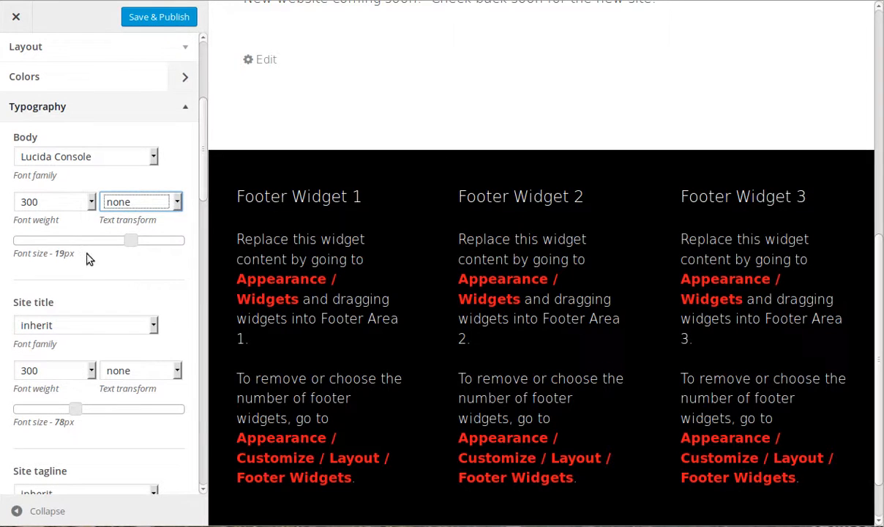
click(125, 244)
drag(124, 240, 48, 243)
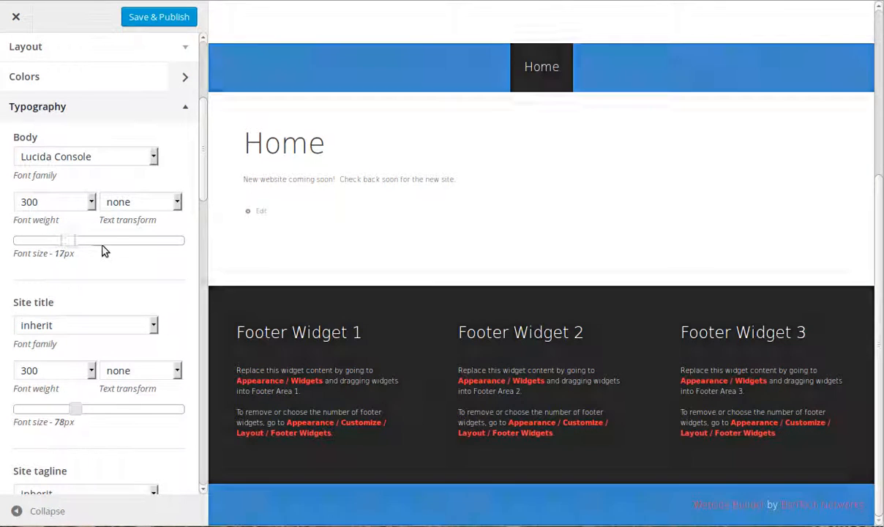
drag(49, 242, 129, 246)
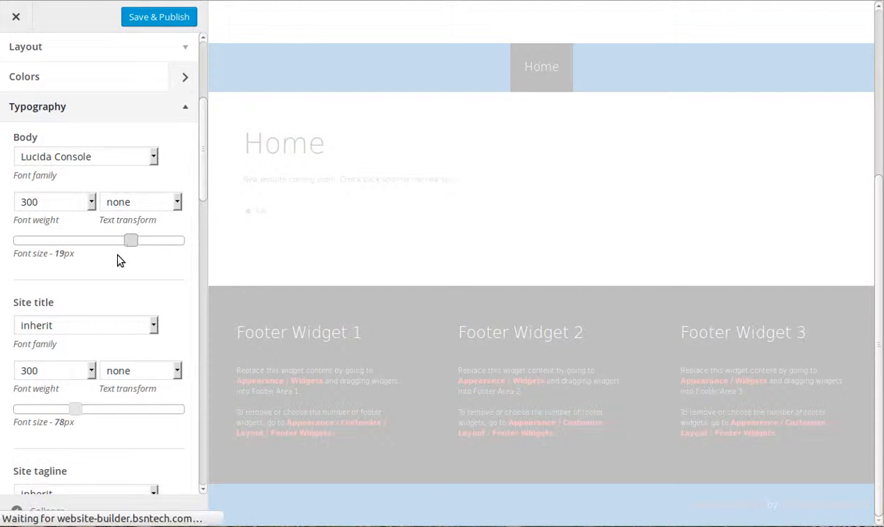
- Set the Site title font family to ABeeZee
scroll(119, 260, down, 1)
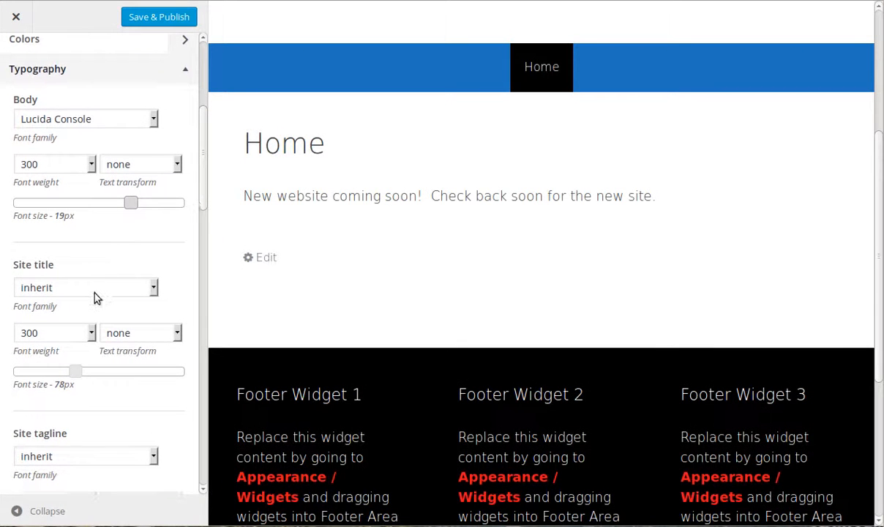
click(95, 289)
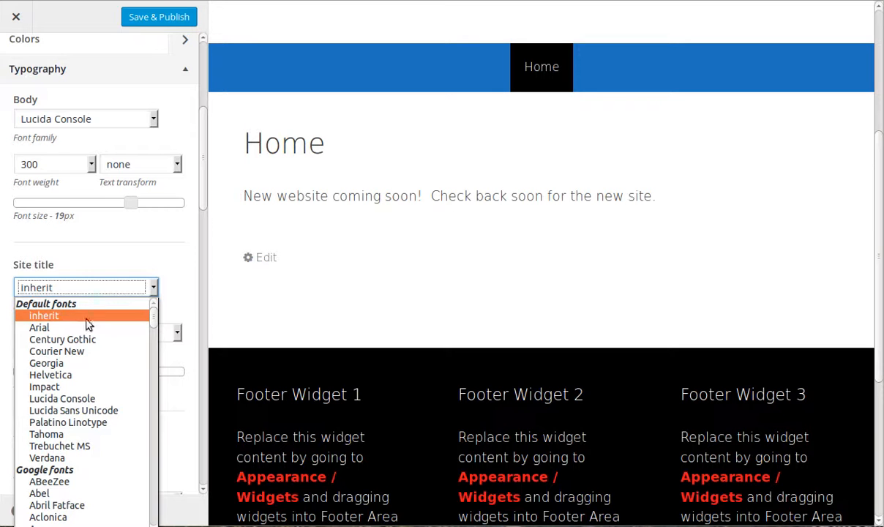
click(59, 482)
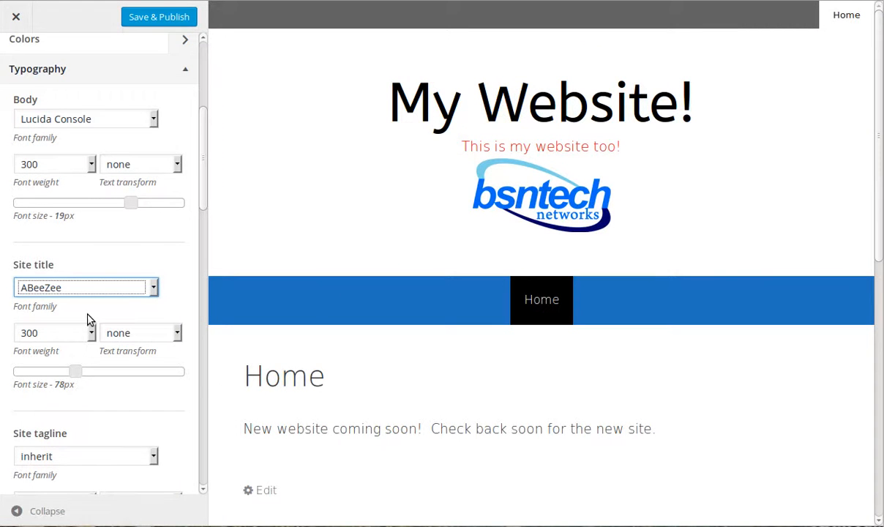
- Review the remaining typography options for the site tagline, navigation, widget titles and headings H1 to H3, matching them to the page text
scroll(88, 316, down, 3)
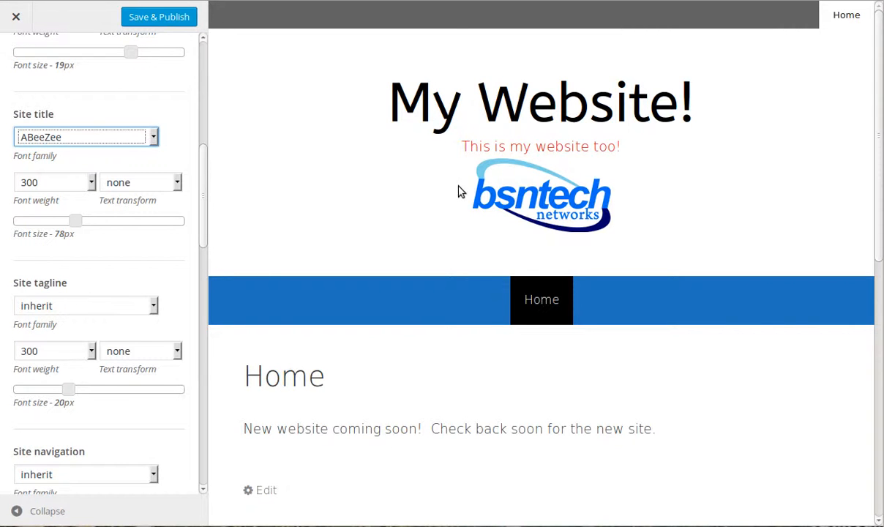
drag(470, 145, 635, 156)
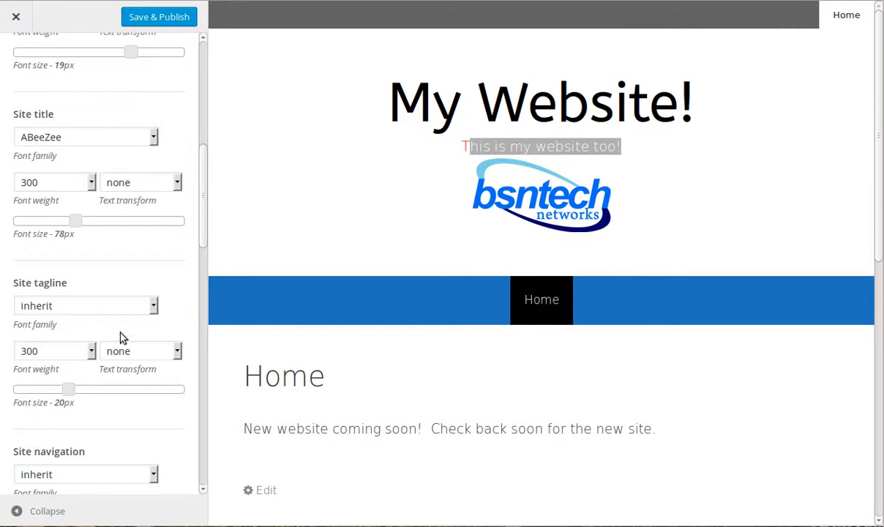
scroll(121, 337, down, 3)
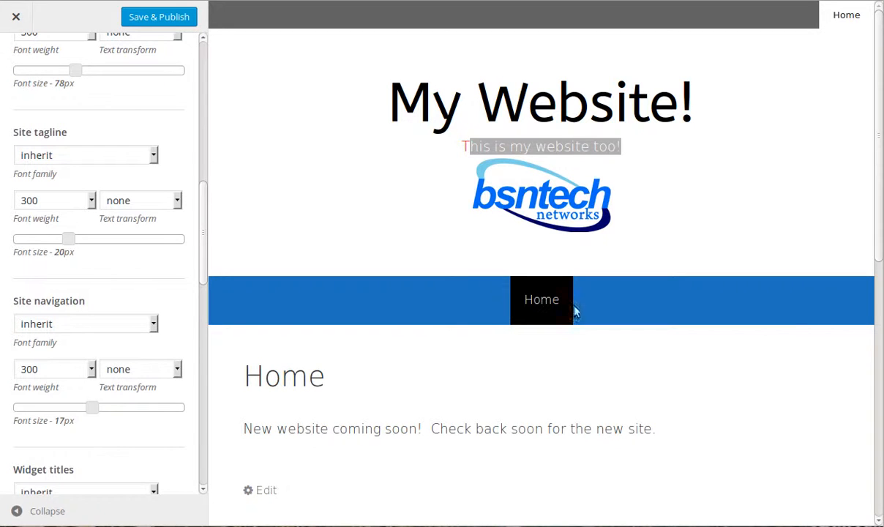
scroll(46, 337, down, 3)
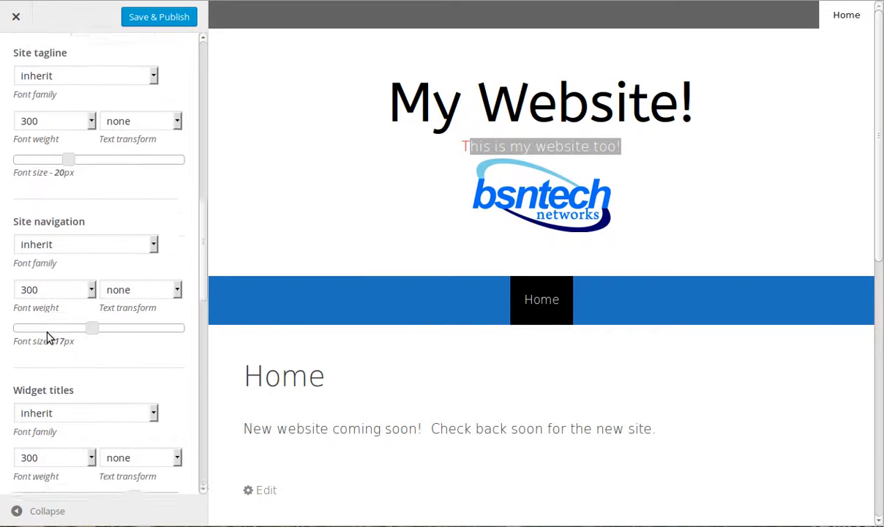
scroll(49, 339, down, 3)
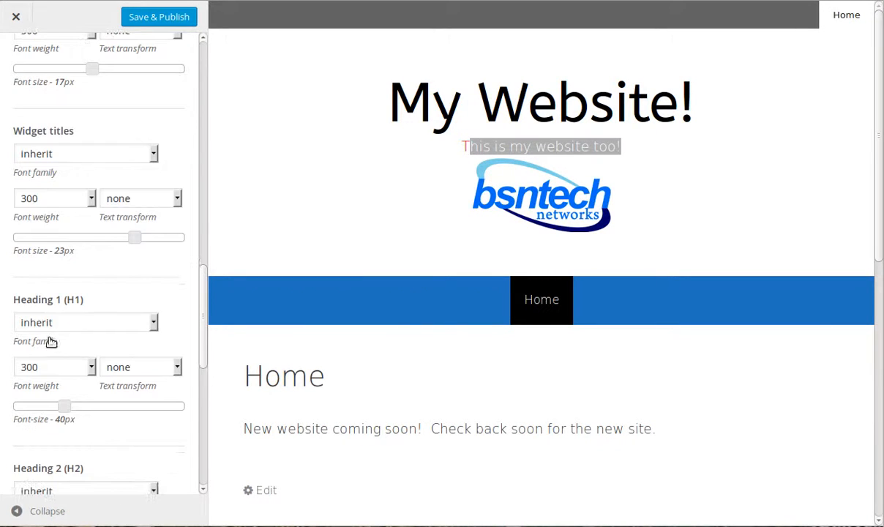
drag(251, 372, 304, 374)
scroll(37, 341, down, 5)
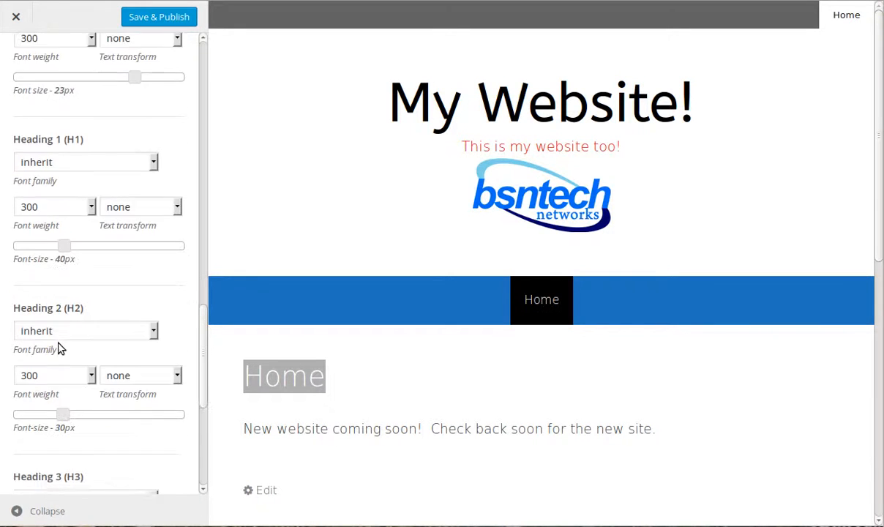
scroll(61, 348, down, 1)
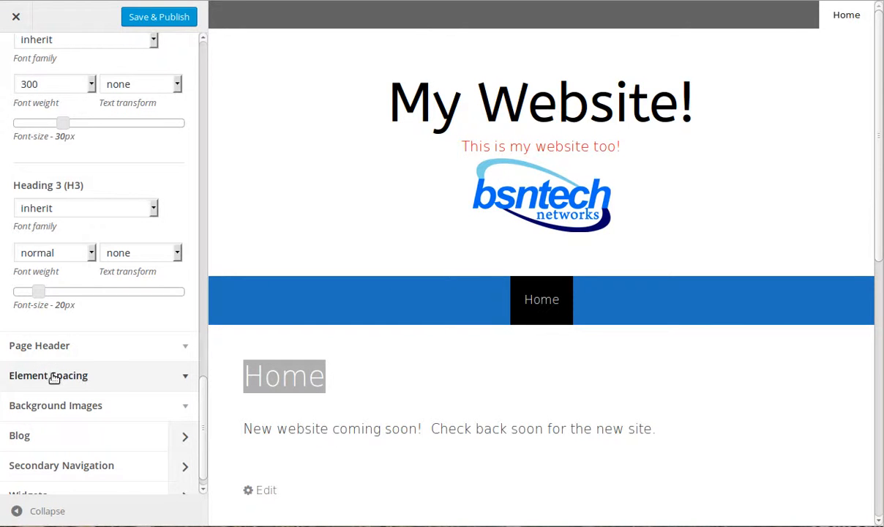
scroll(54, 377, down, 1)
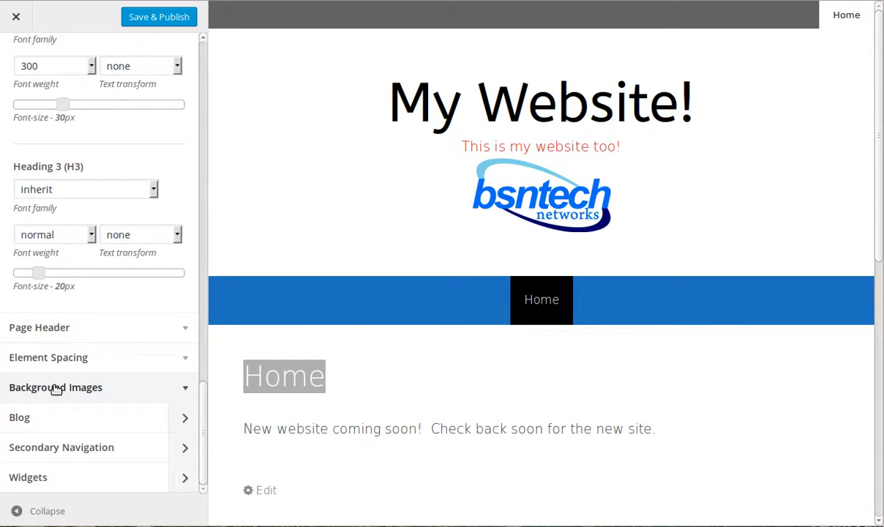
- Use bsn_logo.png from the media library as the Body background image
click(56, 387)
scroll(93, 229, up, 3)
scroll(93, 229, up, 15)
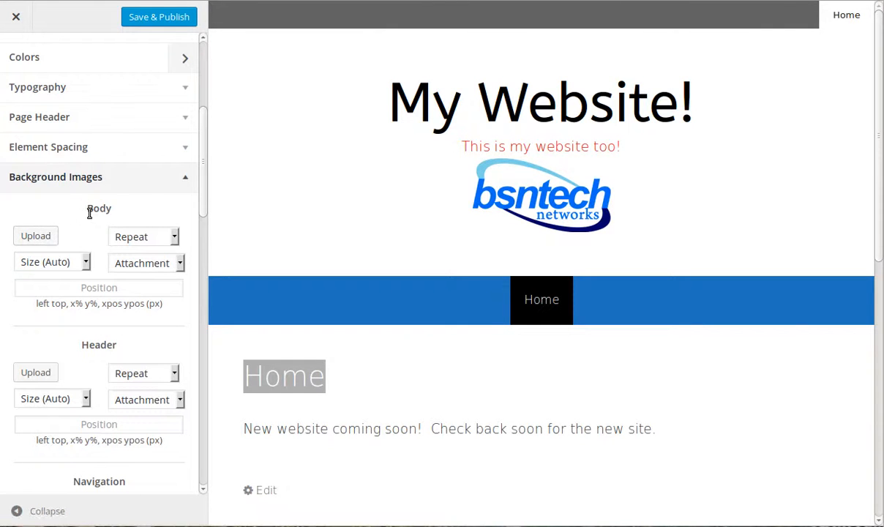
click(43, 238)
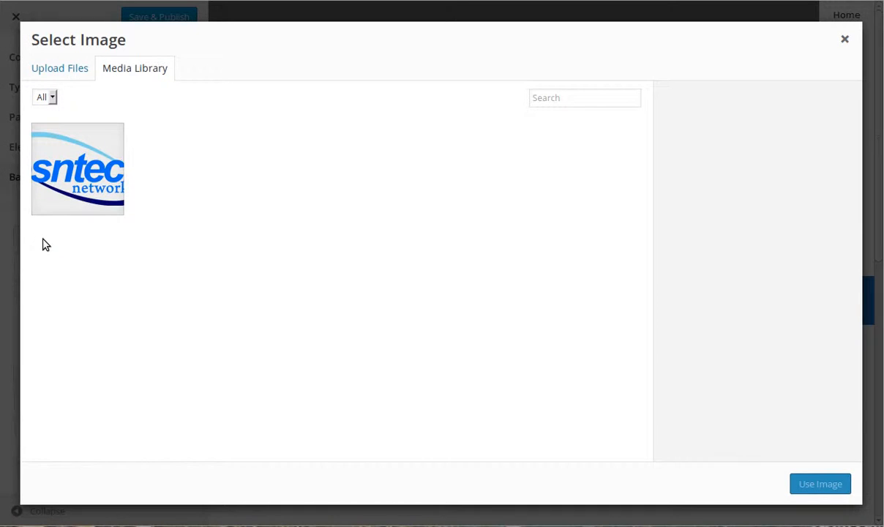
click(73, 186)
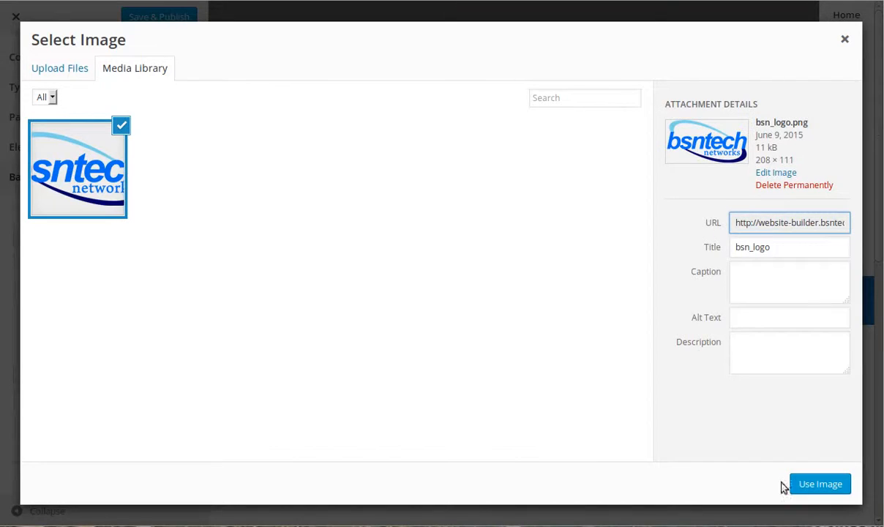
click(821, 484)
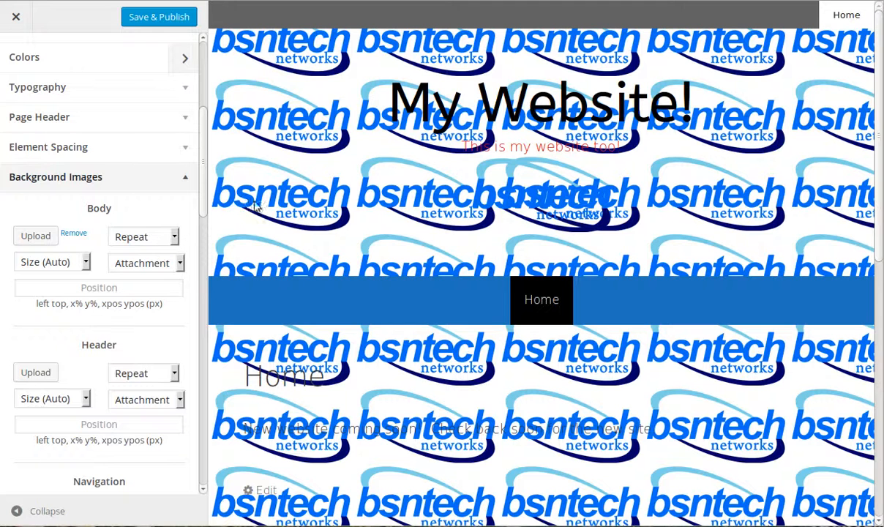
- Try the 100% Width, Cover and Contain sizes for the Body background image
click(73, 262)
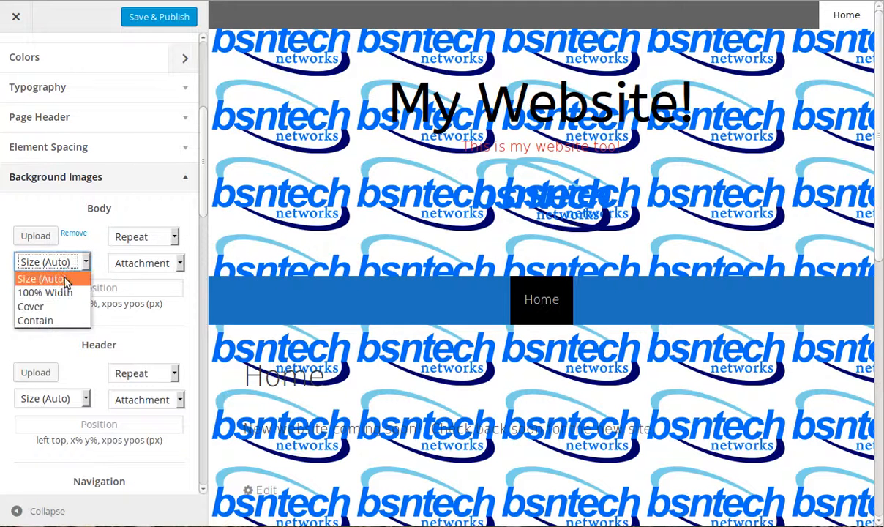
click(63, 290)
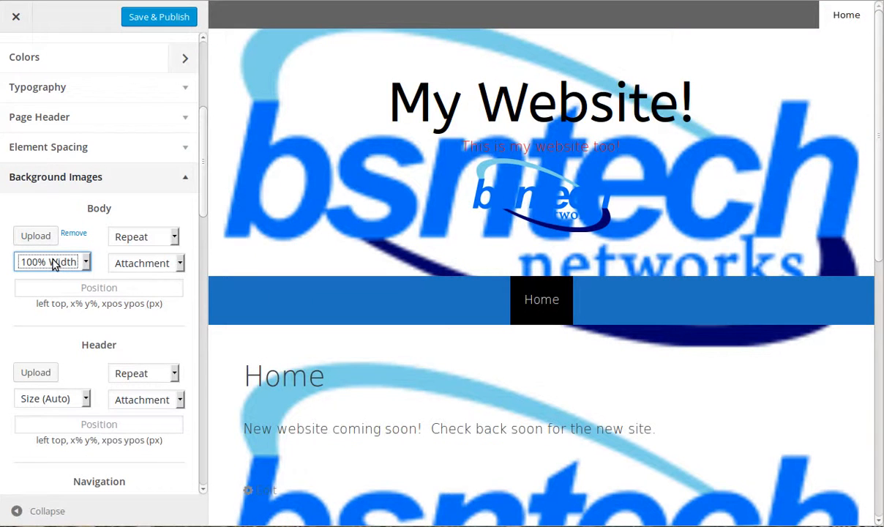
click(53, 264)
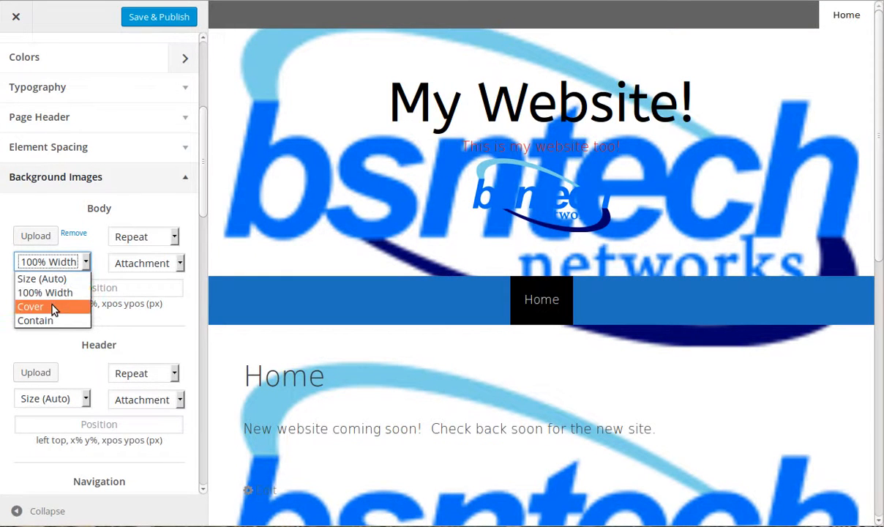
click(55, 306)
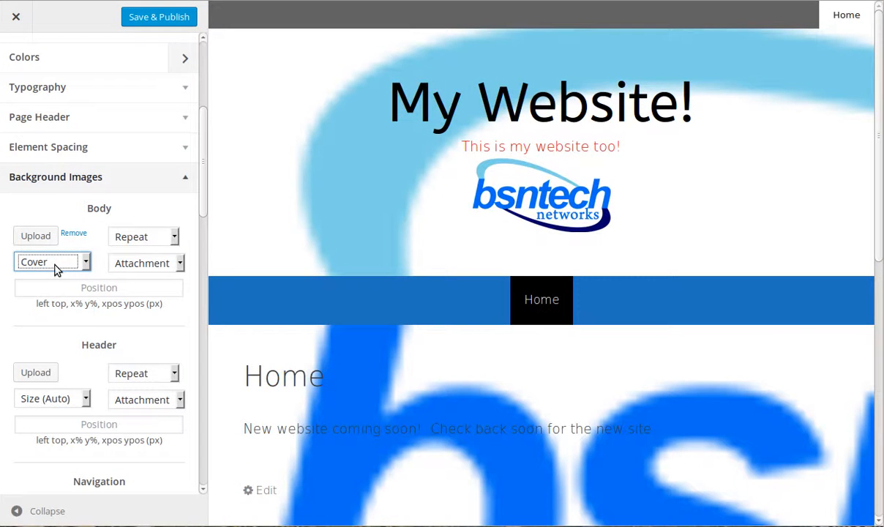
click(57, 268)
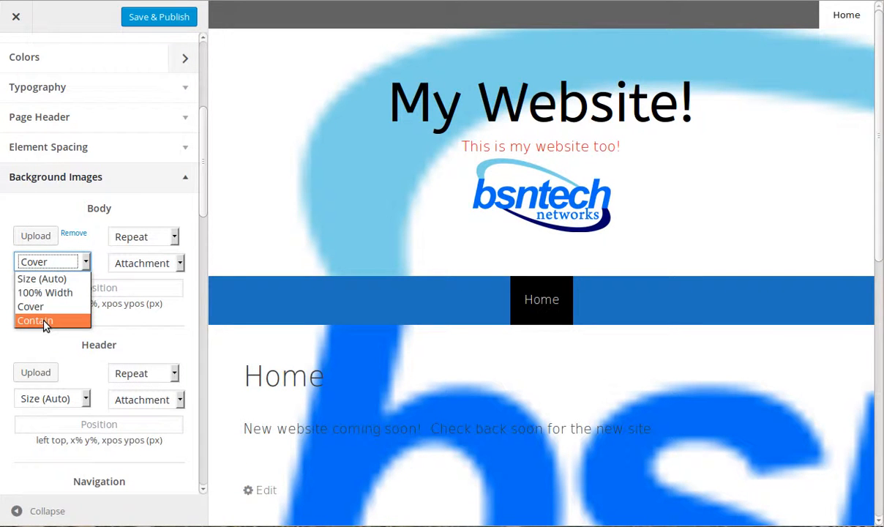
click(44, 322)
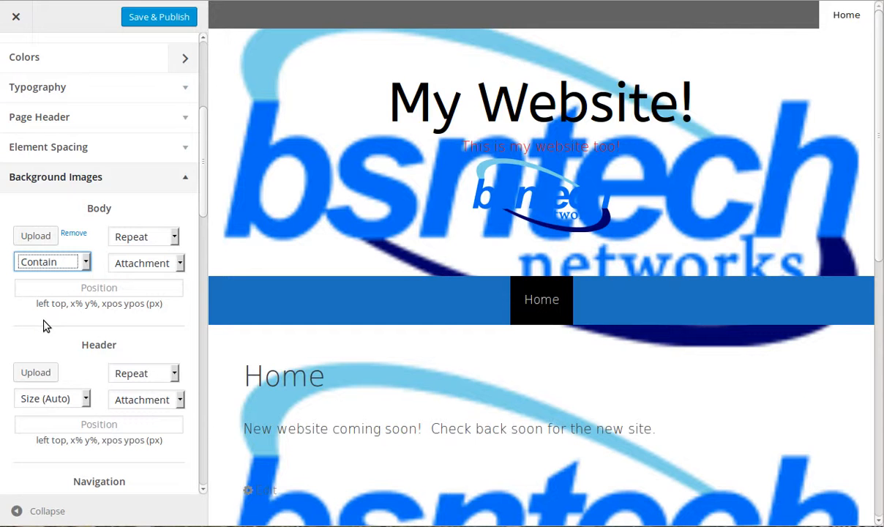
- Try Repeat x for the Body background image and return its size to Size (Auto)
click(138, 237)
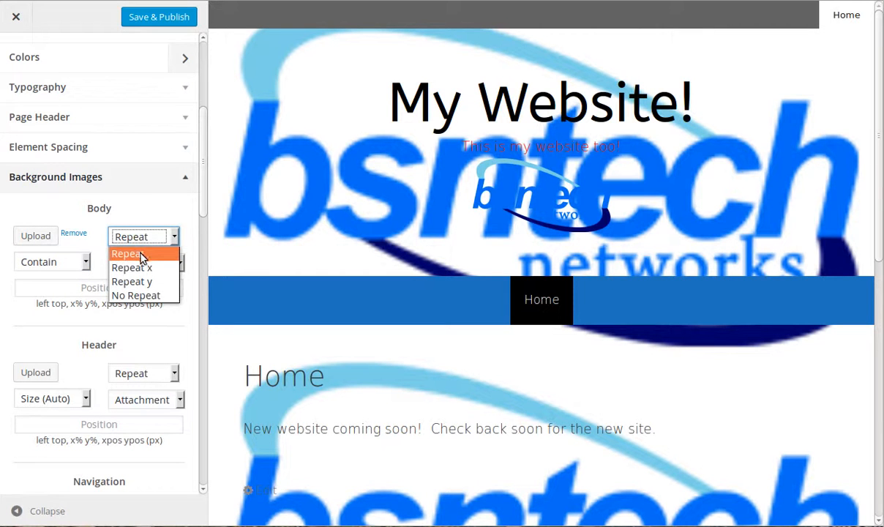
click(142, 269)
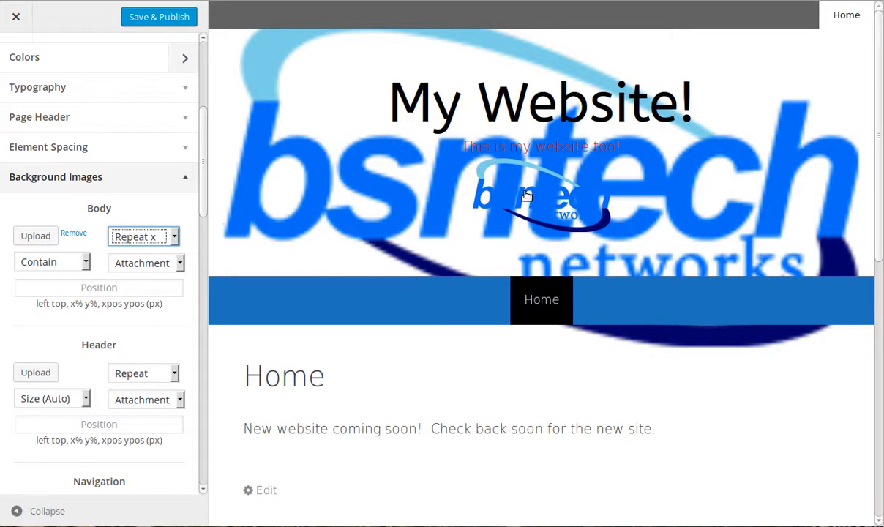
click(52, 265)
click(47, 276)
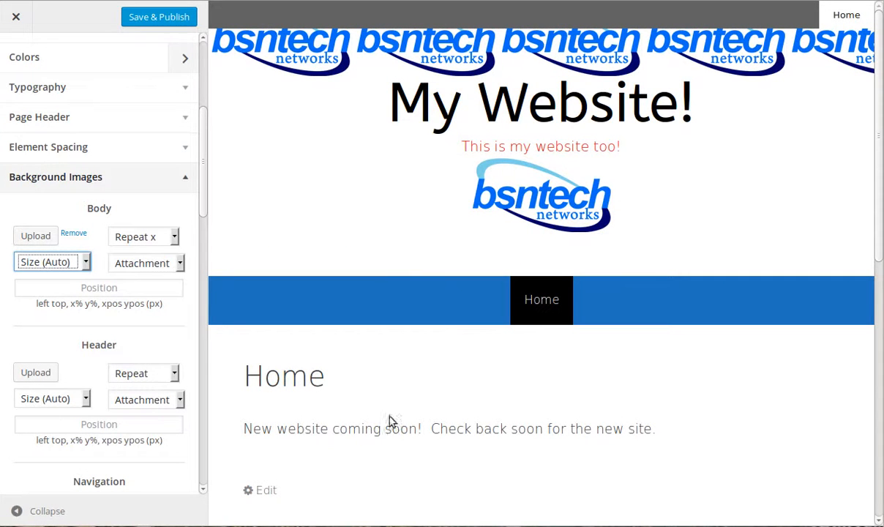
- Try Repeat y for the Body background image and return it to Repeat
click(146, 237)
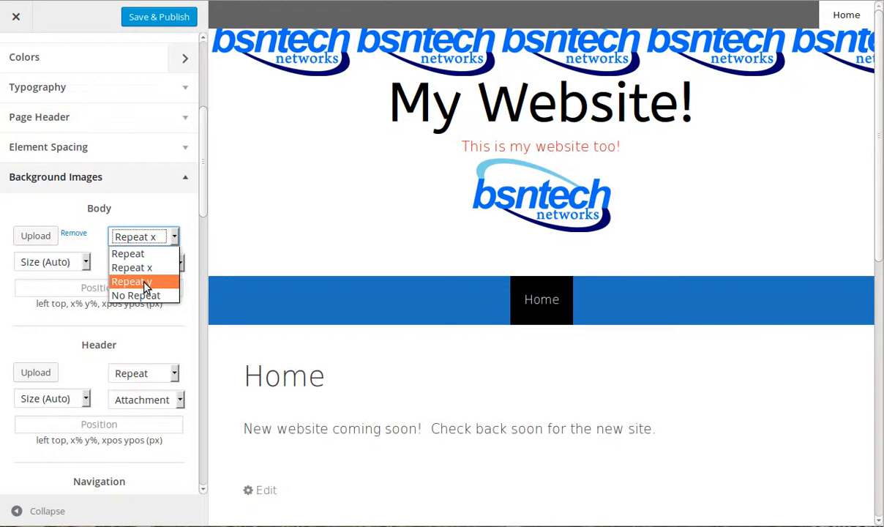
click(145, 283)
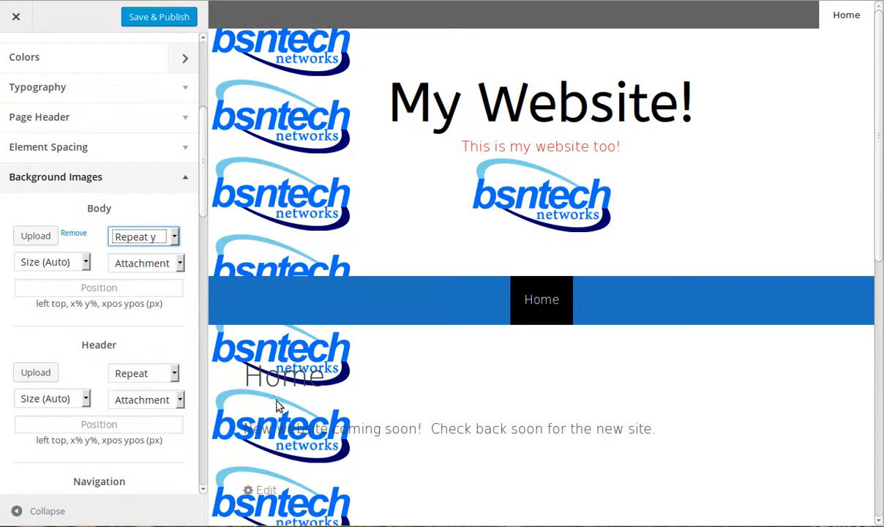
click(156, 237)
click(147, 253)
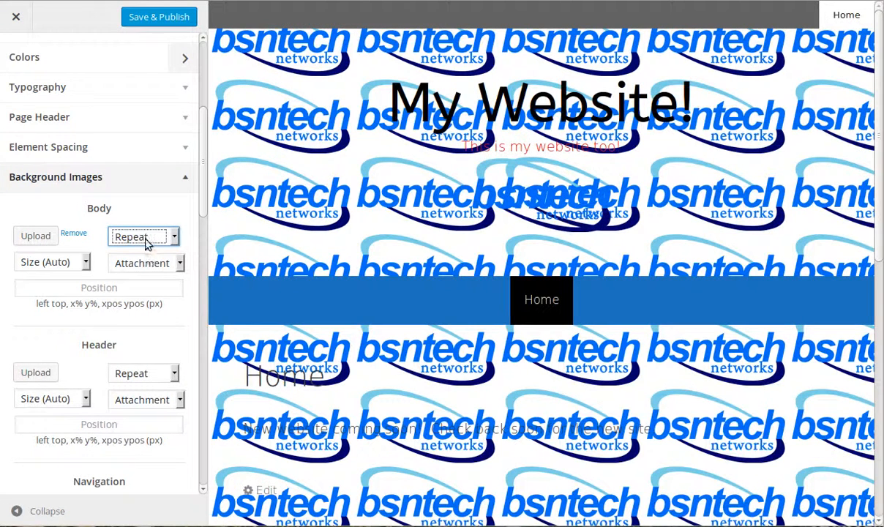
- Try No Repeat for the Body background image and check how the image moves with the page
click(144, 238)
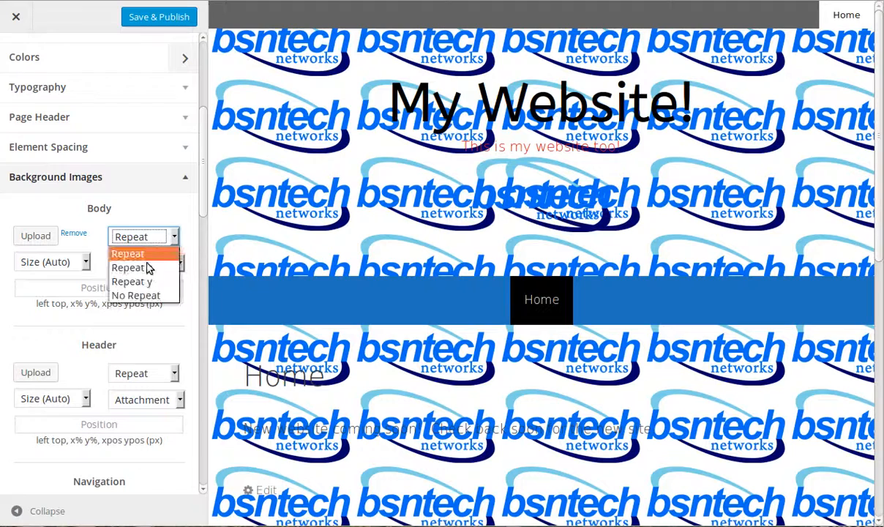
click(150, 296)
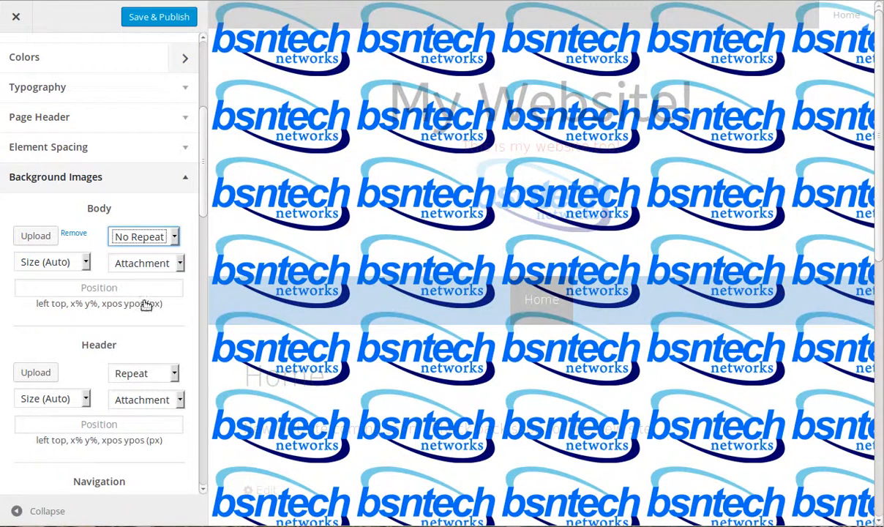
scroll(355, 147, down, 3)
scroll(355, 147, up, 3)
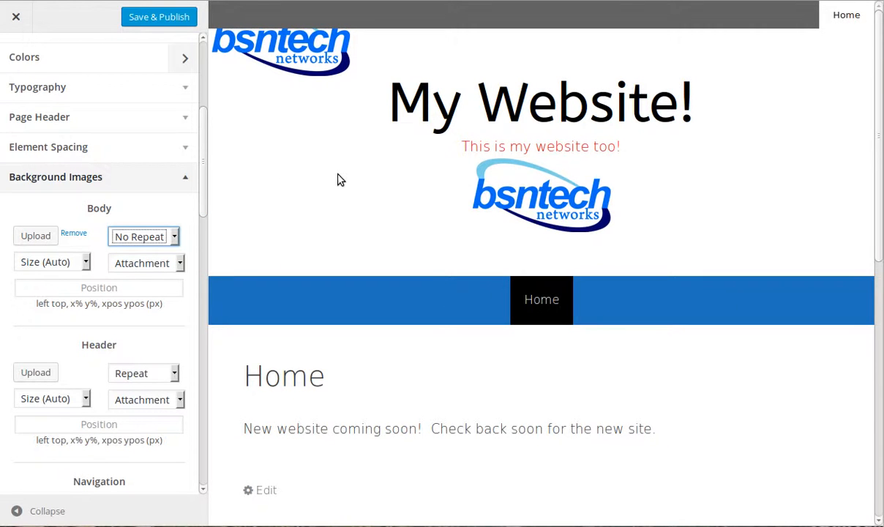
scroll(340, 179, down, 2)
scroll(339, 180, up, 2)
scroll(339, 179, down, 2)
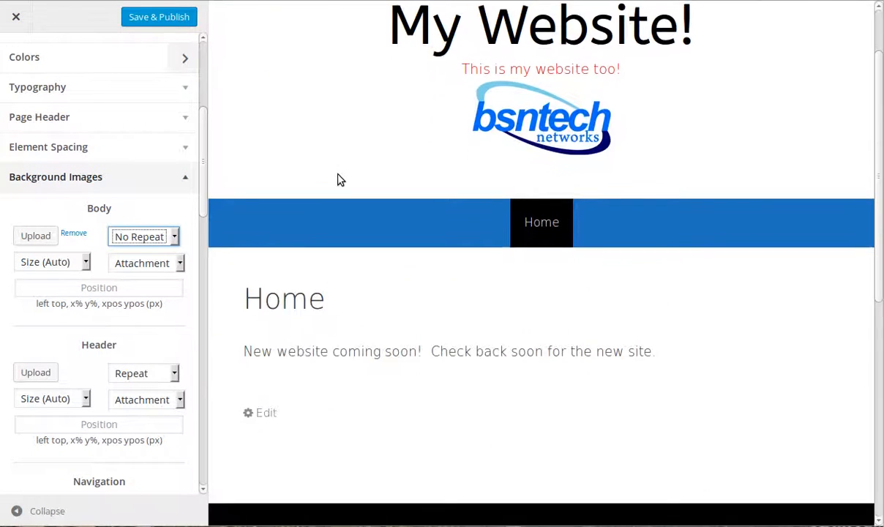
scroll(340, 179, up, 2)
scroll(339, 180, down, 1)
scroll(339, 179, up, 1)
- Restore Repeat for the Body background image and check the tiling along the whole page
click(164, 238)
click(157, 253)
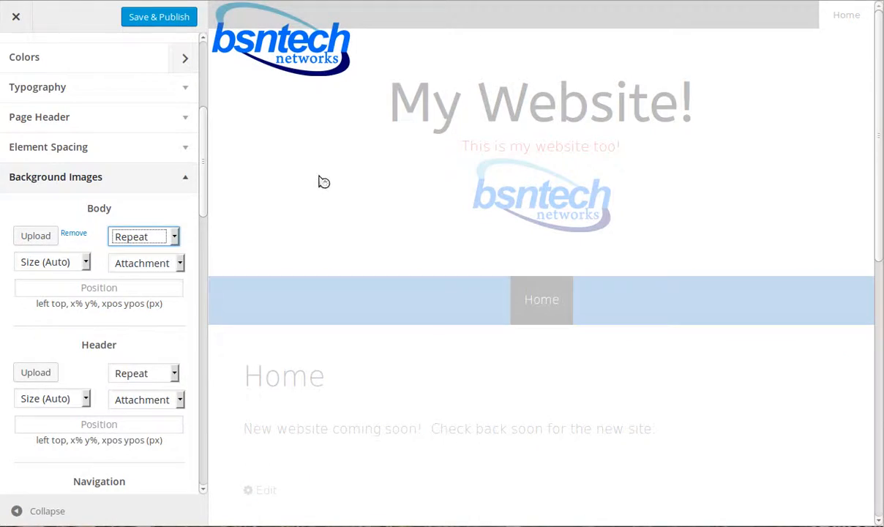
scroll(306, 178, down, 4)
scroll(306, 178, up, 3)
scroll(306, 178, down, 6)
scroll(306, 180, up, 6)
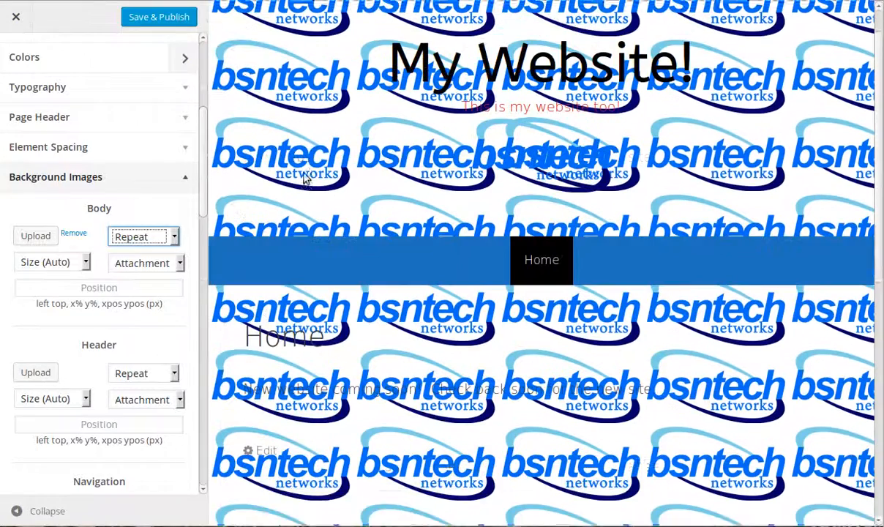
scroll(306, 179, up, 1)
- Set the Body background image's attachment to Fixed and check its behavior along the preview page
click(133, 264)
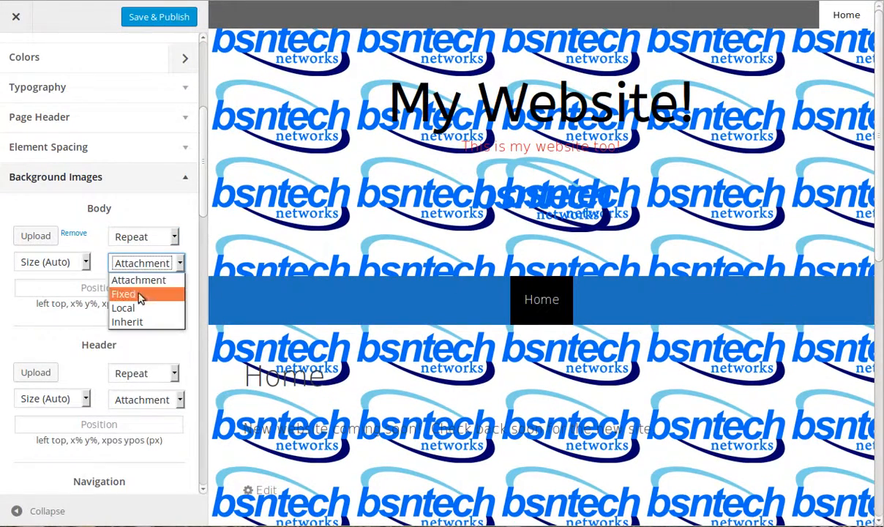
click(139, 295)
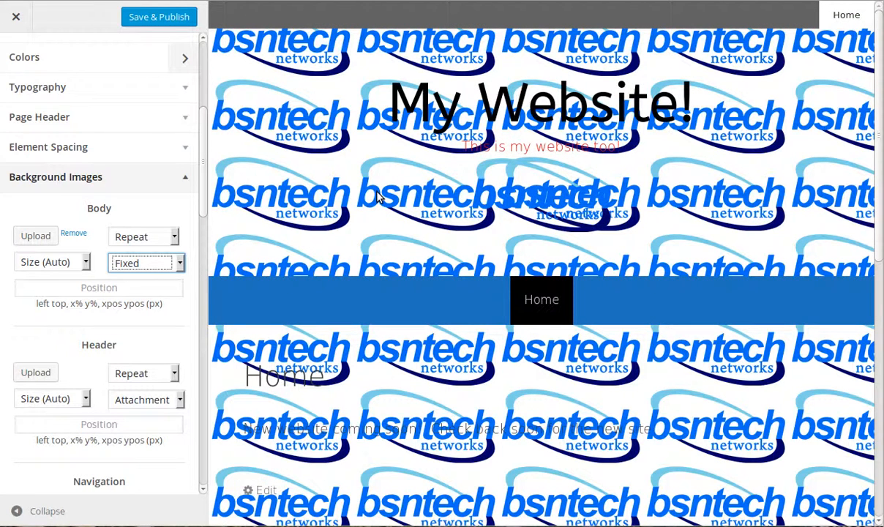
scroll(379, 196, down, 3)
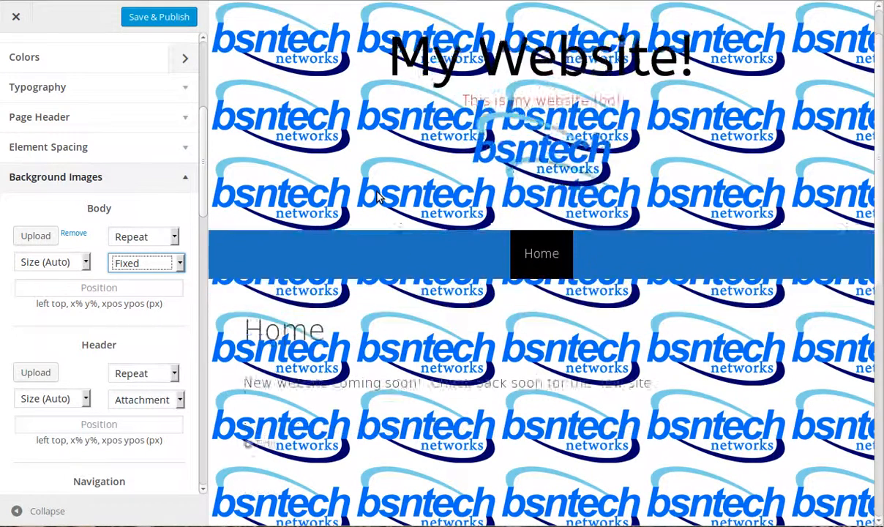
scroll(378, 196, up, 3)
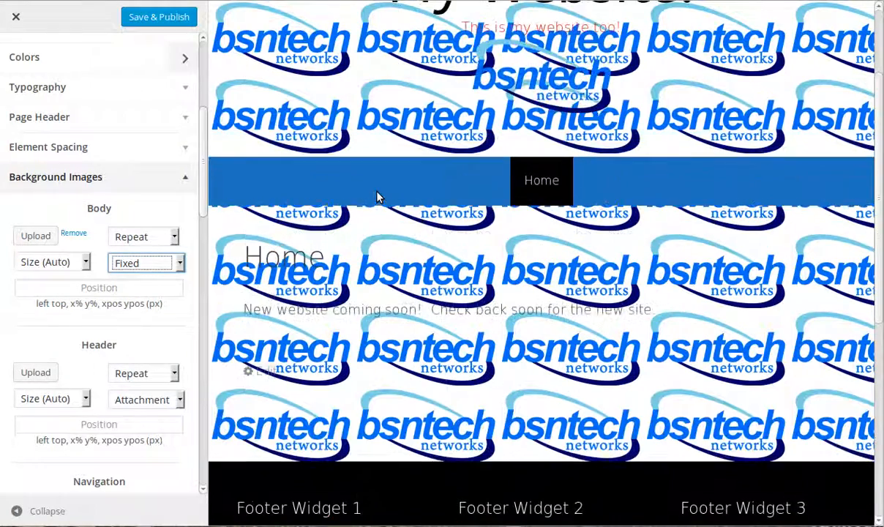
scroll(378, 196, down, 5)
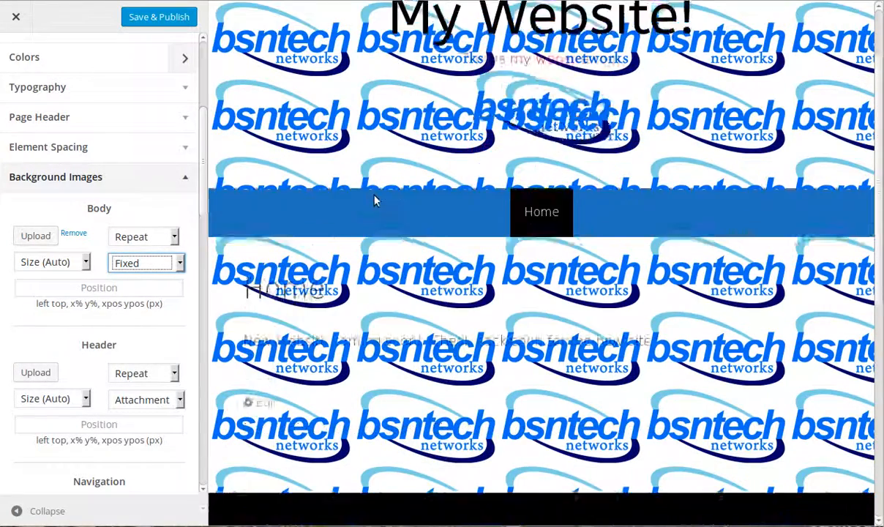
scroll(374, 197, down, 2)
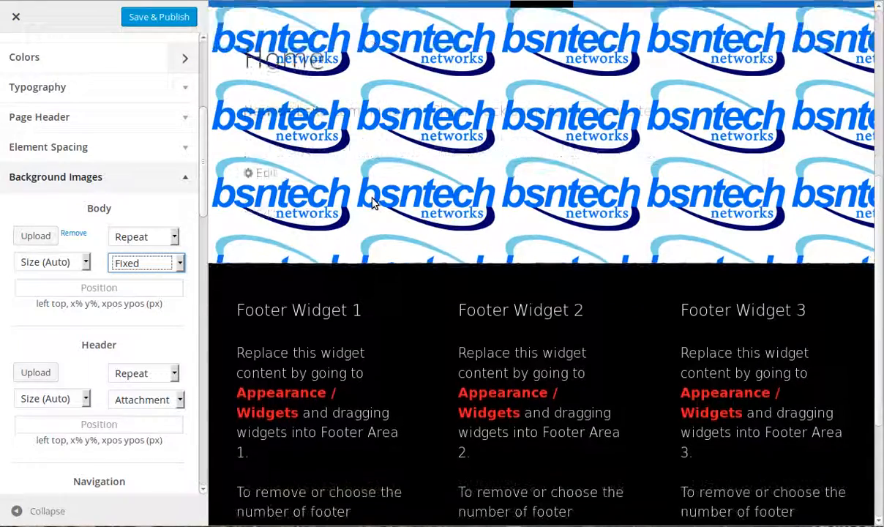
scroll(373, 203, up, 1)
scroll(369, 208, up, 6)
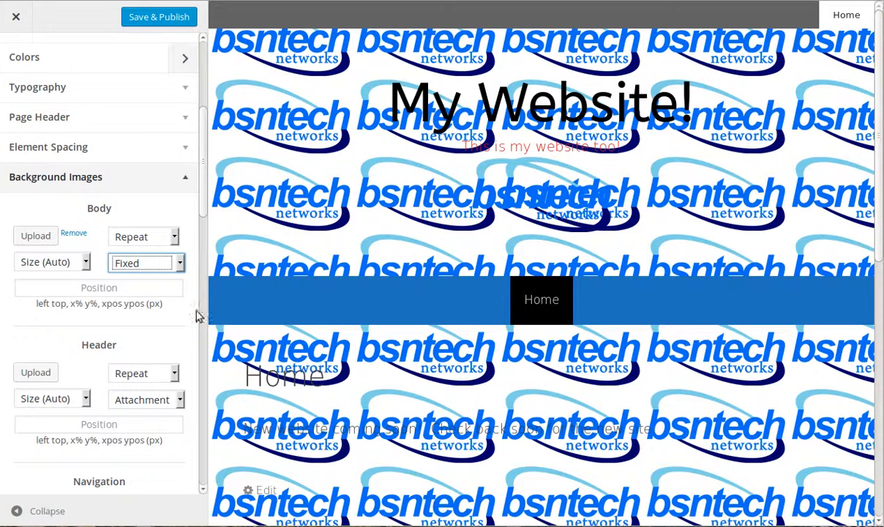
- Examine the remaining background image options for the header, navigation, sub-navigation, content, sidebar widgets, footer widget area and footer area
scroll(119, 331, down, 4)
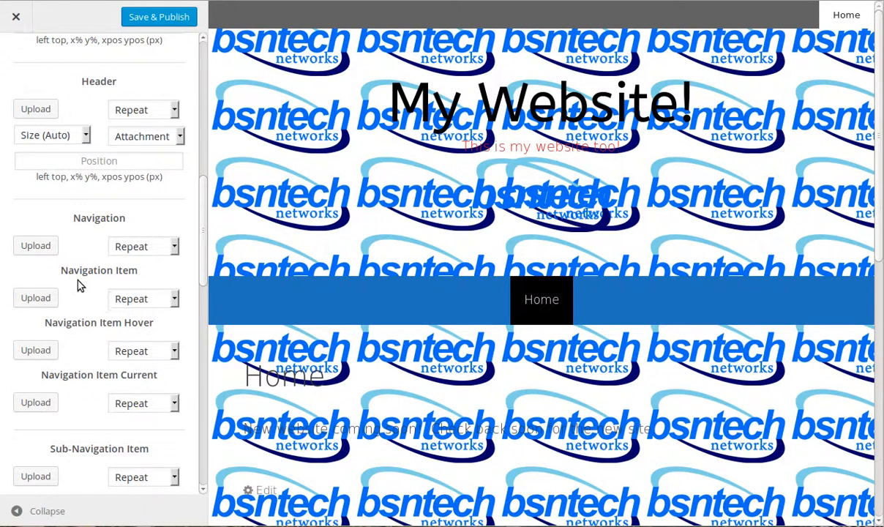
scroll(80, 306, down, 5)
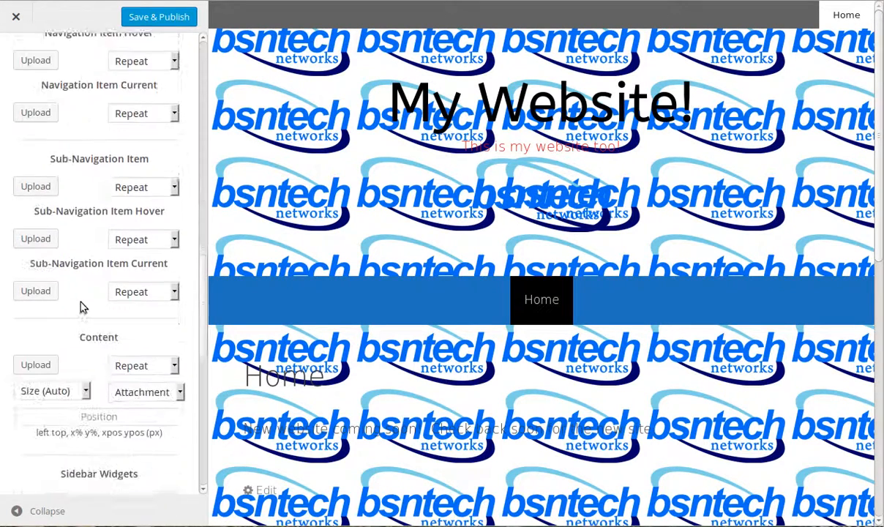
scroll(220, 366, down, 2)
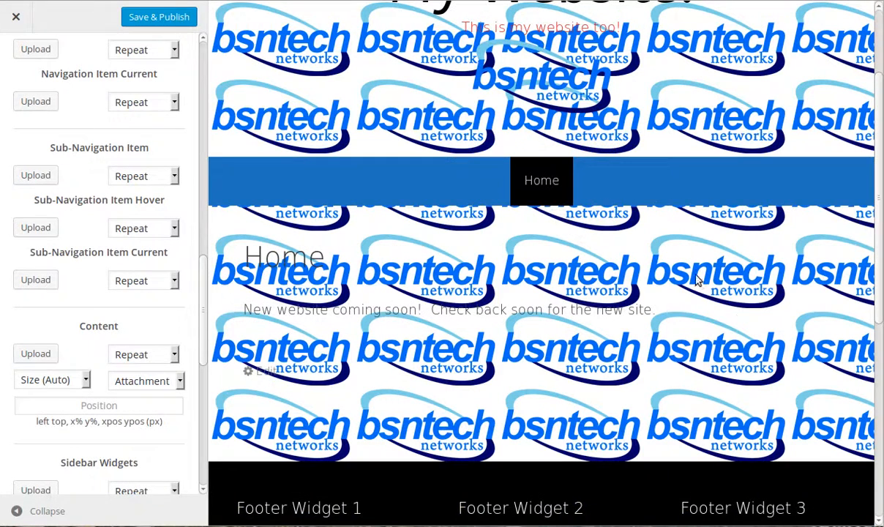
scroll(106, 377, down, 3)
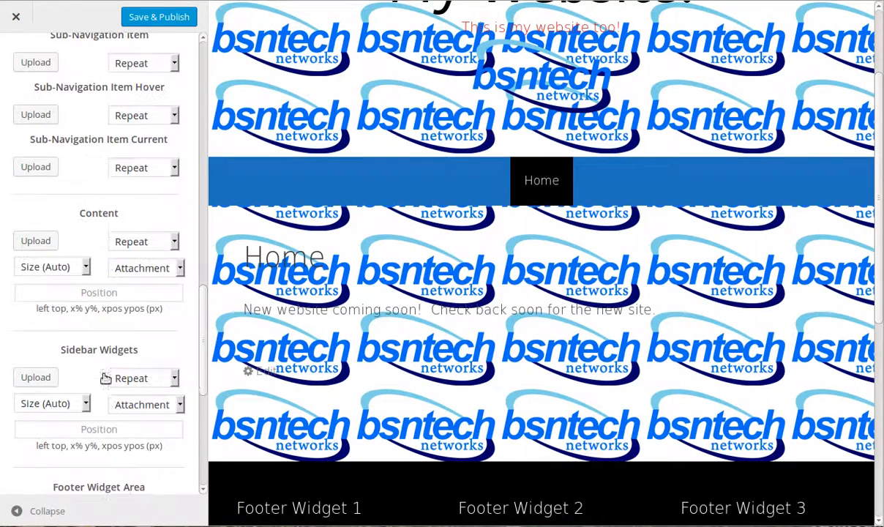
scroll(64, 352, down, 3)
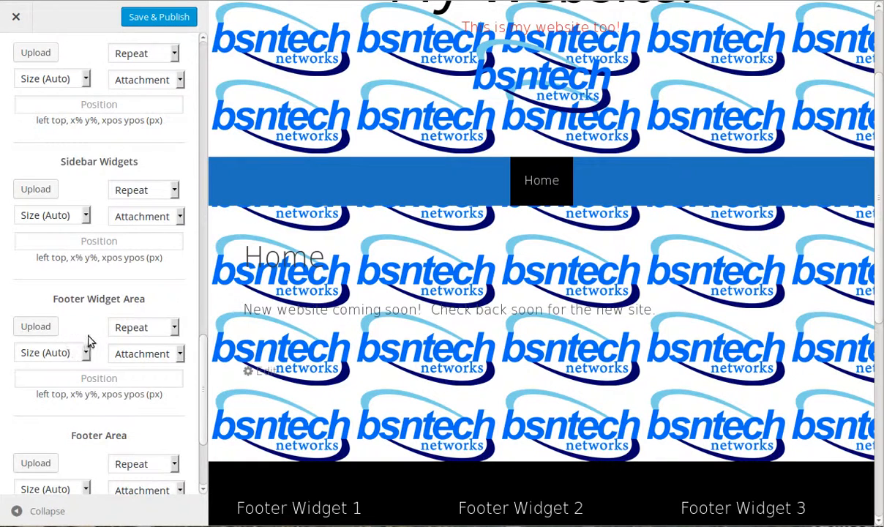
scroll(88, 341, down, 2)
scroll(81, 319, down, 1)
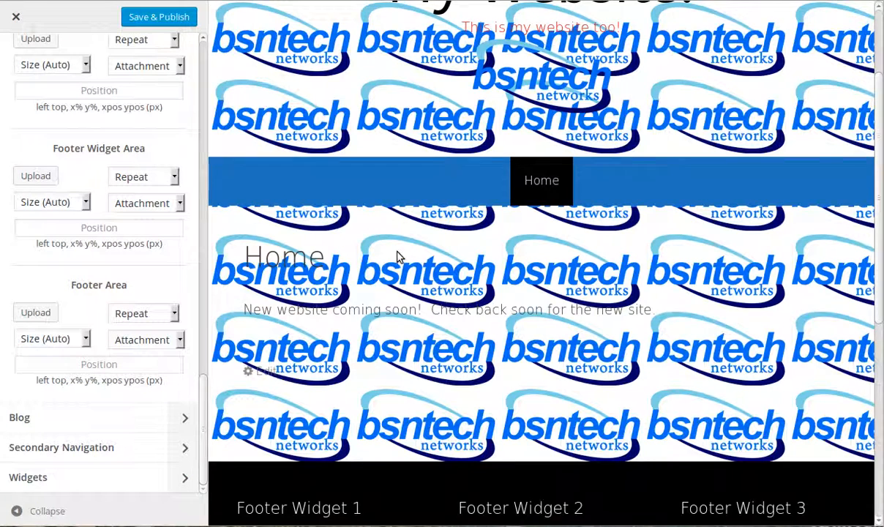
scroll(395, 257, up, 3)
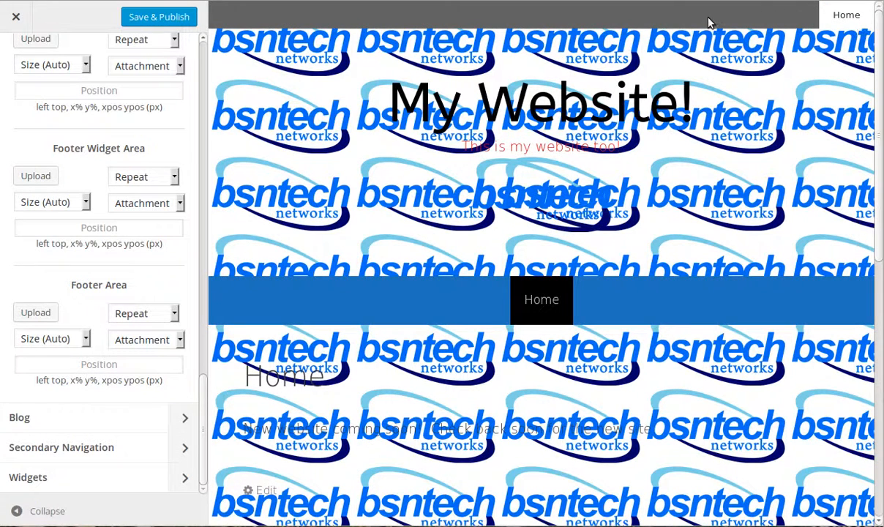
- Try No Navigation as the secondary navigation's position
click(79, 449)
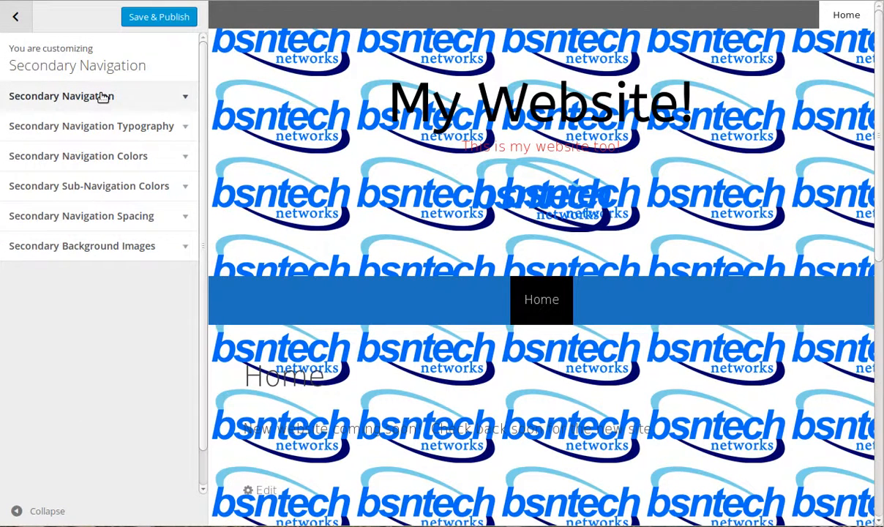
click(103, 97)
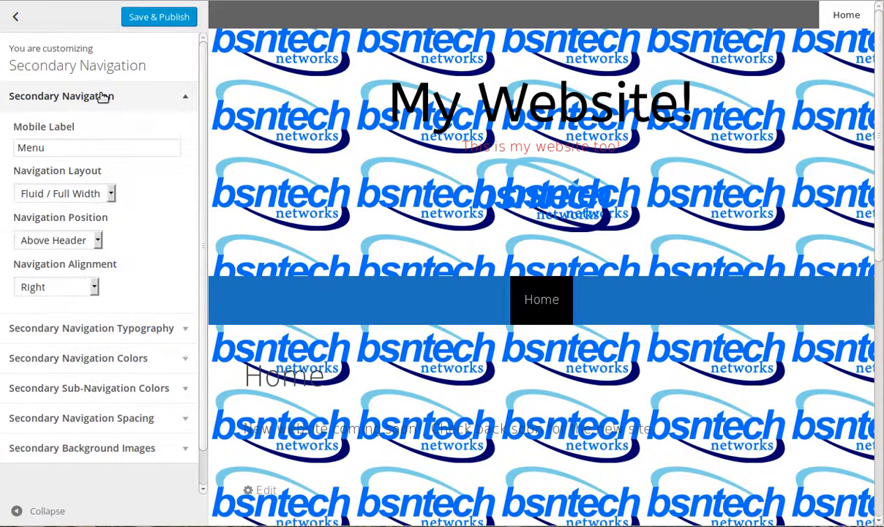
click(63, 246)
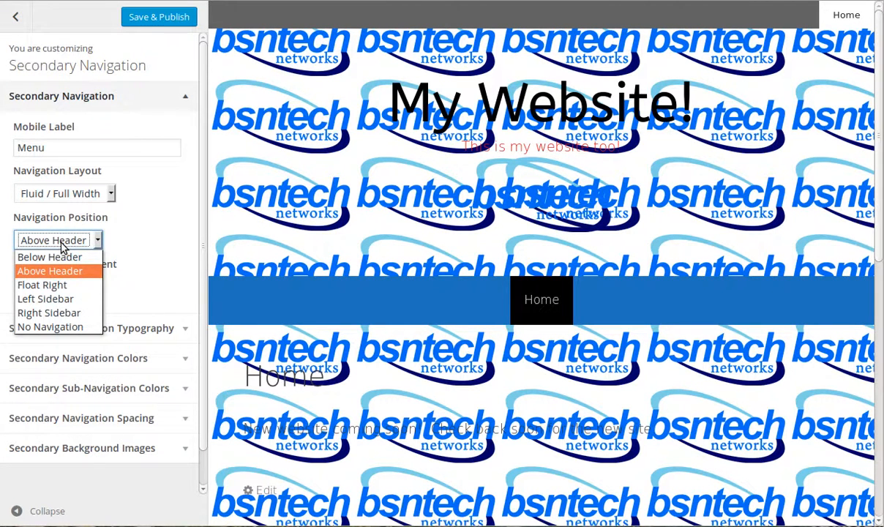
click(65, 329)
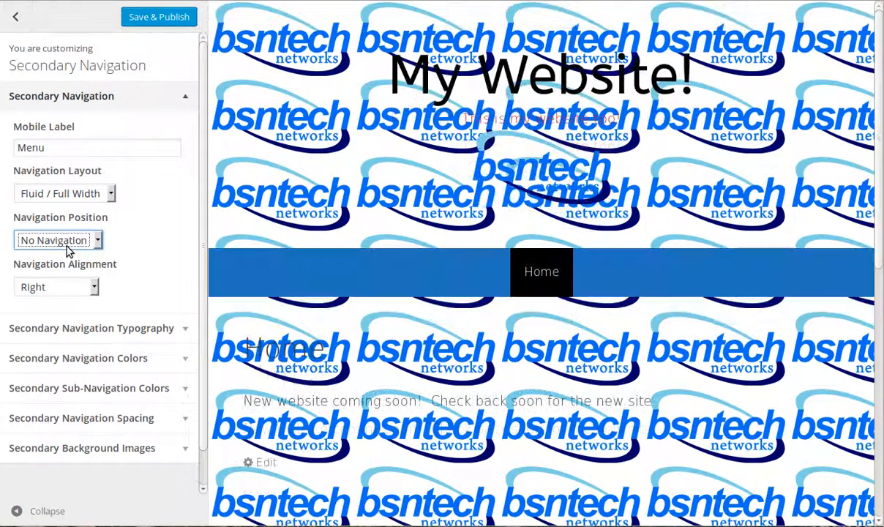
- Try Right Sidebar as the secondary navigation's position and check its placement in the preview page
click(66, 246)
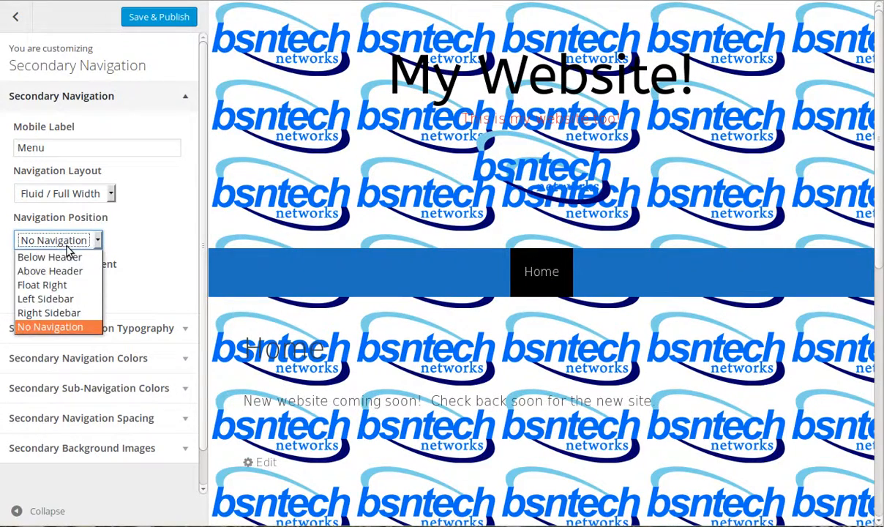
click(64, 313)
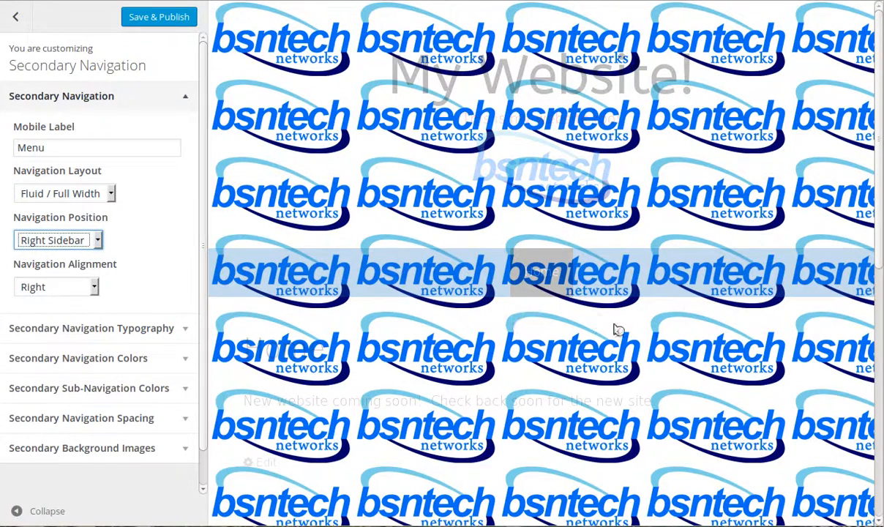
scroll(695, 335, down, 3)
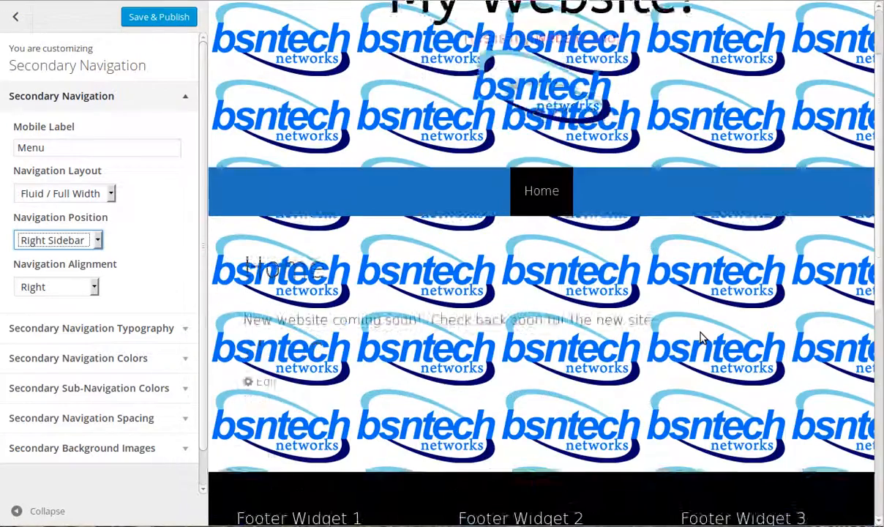
scroll(692, 335, up, 1)
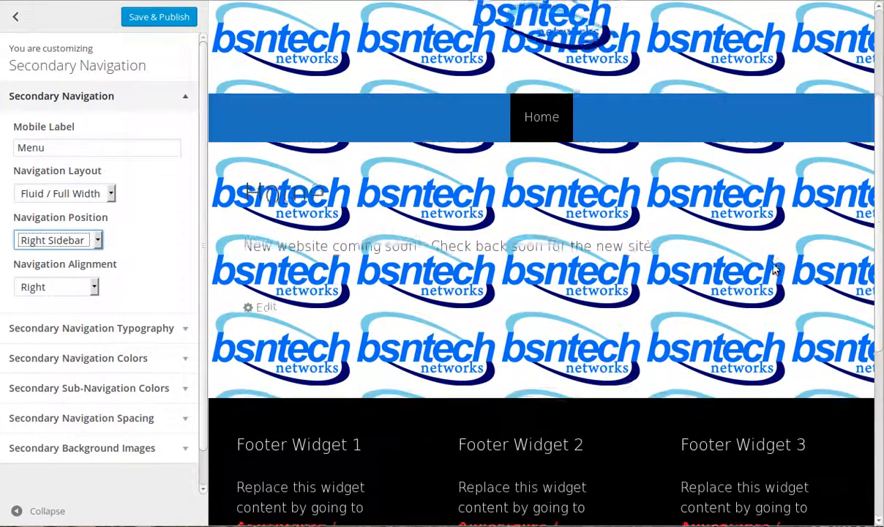
scroll(776, 268, up, 1)
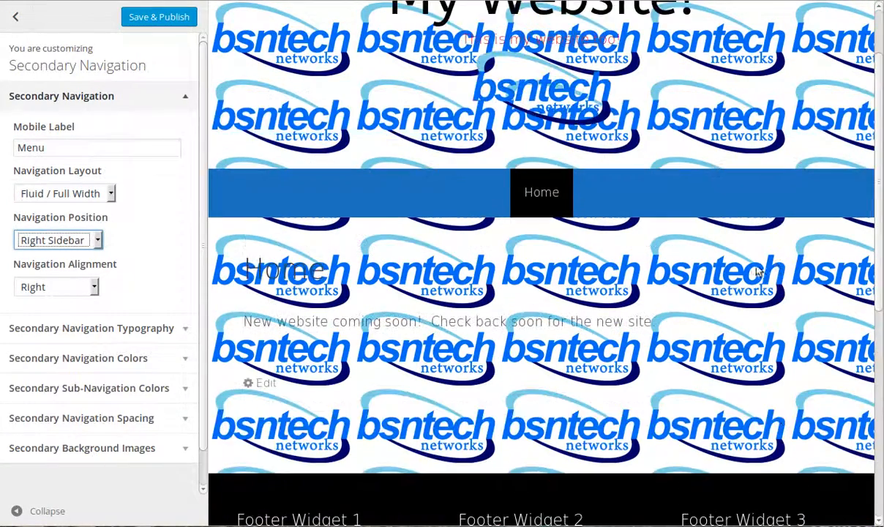
- Restore the secondary navigation's position to Above Header and leave its settings
click(28, 242)
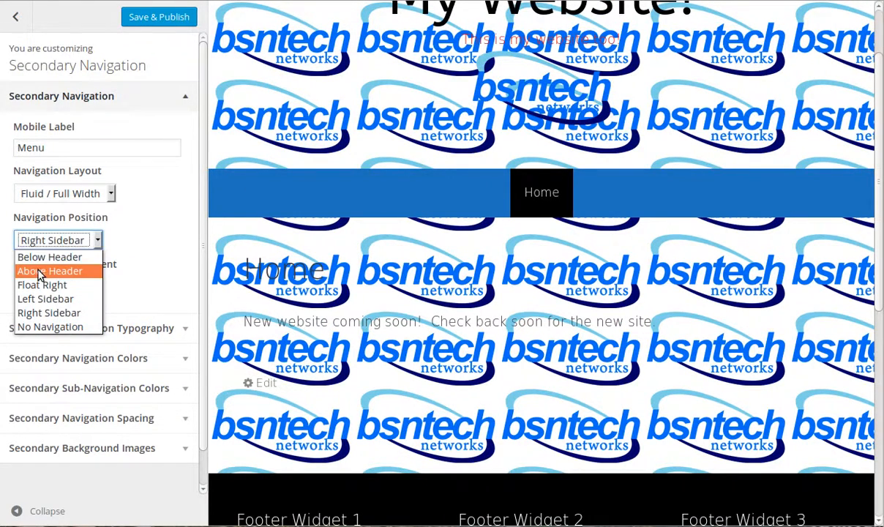
click(41, 271)
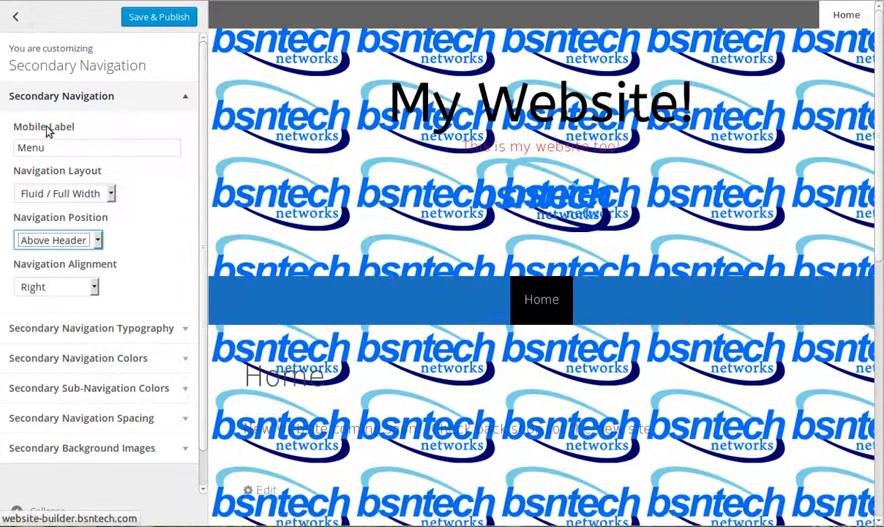
click(16, 16)
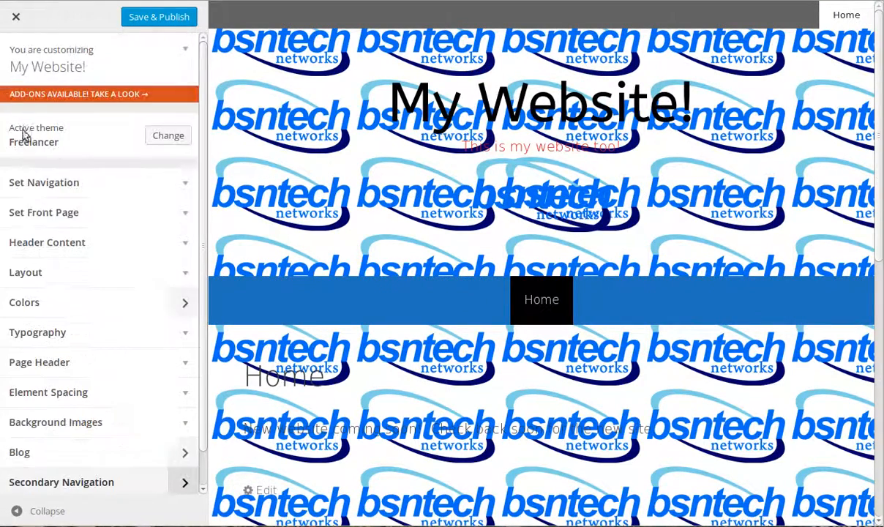
- Remove the Body background image from the site
click(63, 422)
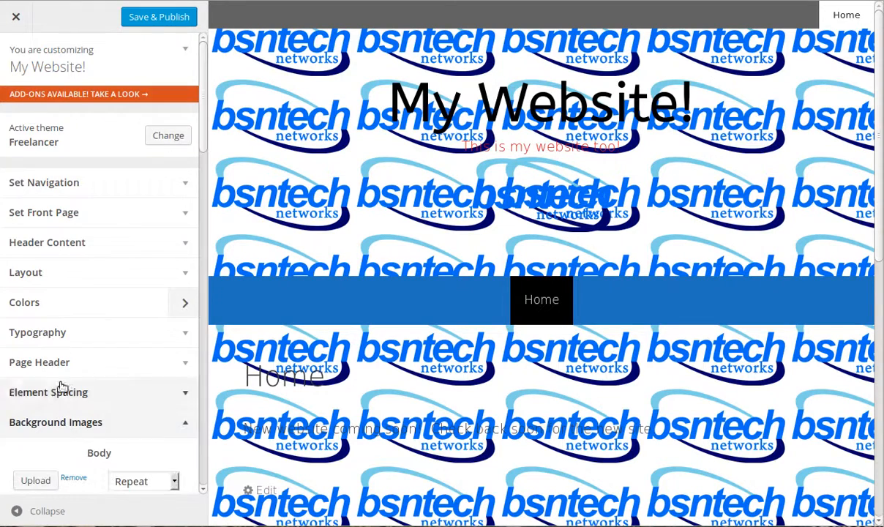
scroll(73, 336, down, 3)
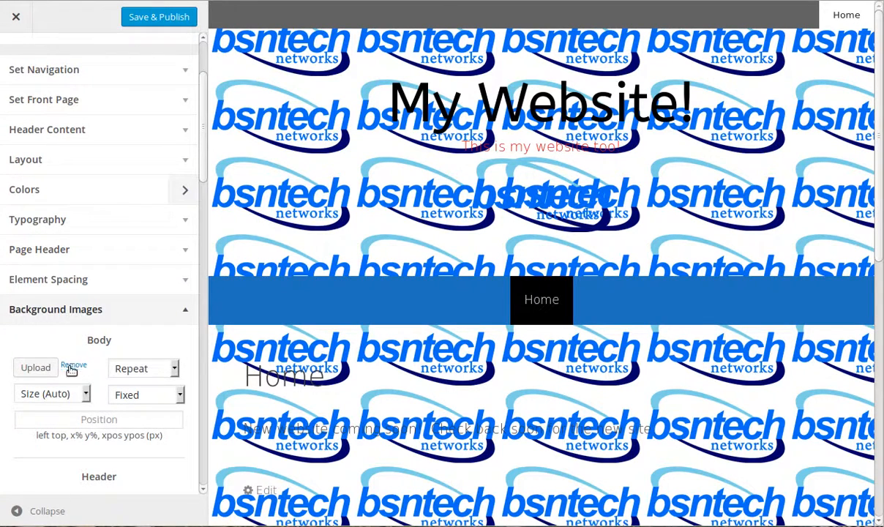
click(74, 366)
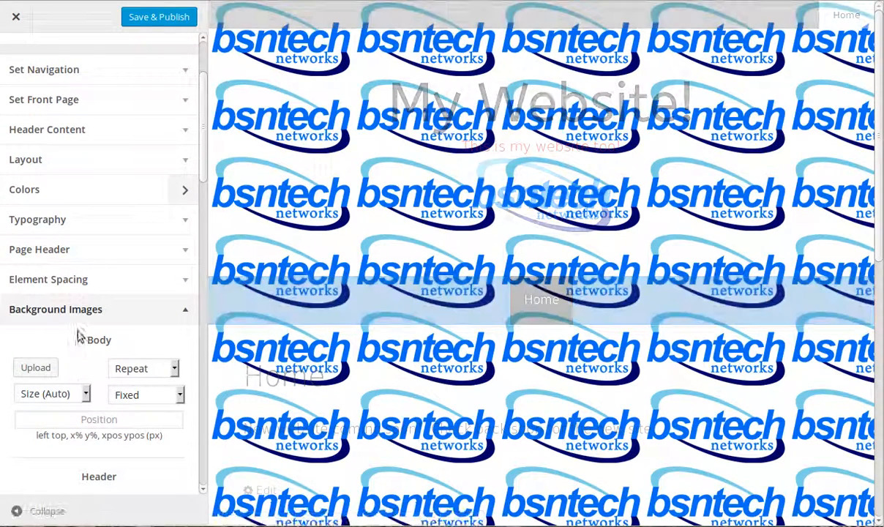
- Examine the typography options for the secondary navigation
scroll(88, 300, down, 12)
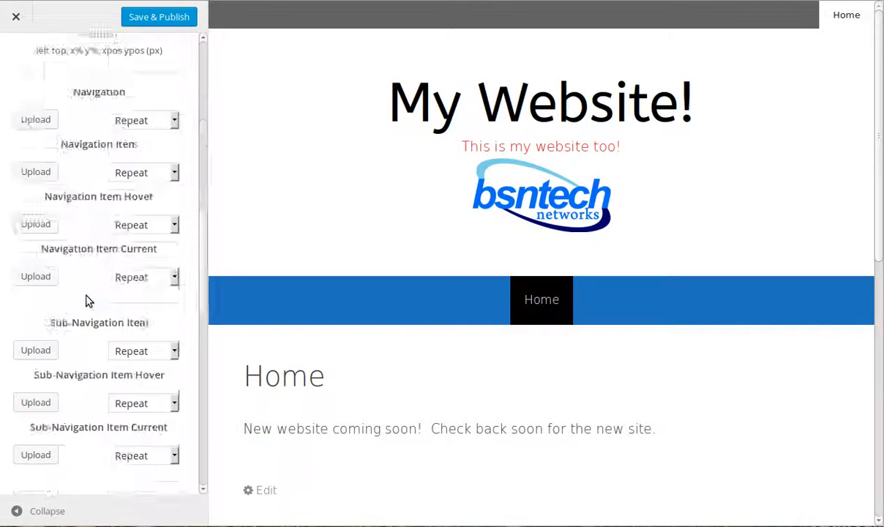
scroll(85, 300, down, 2)
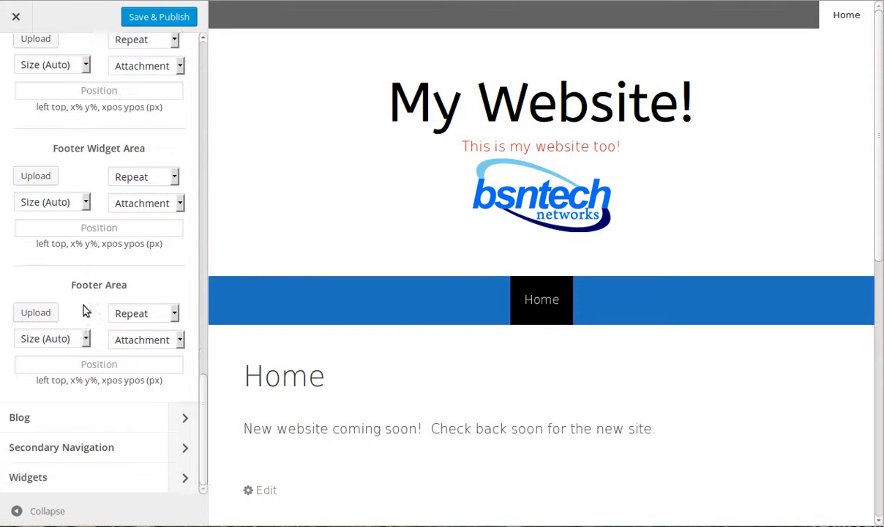
click(54, 452)
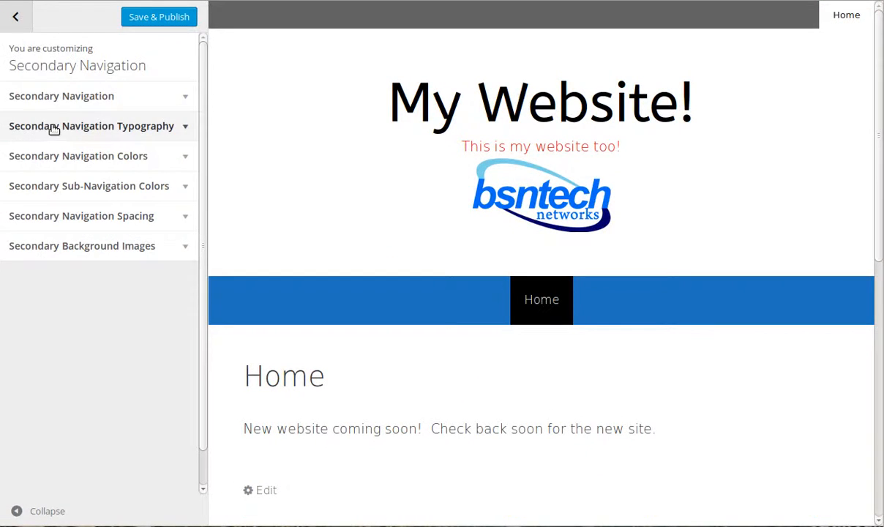
click(53, 127)
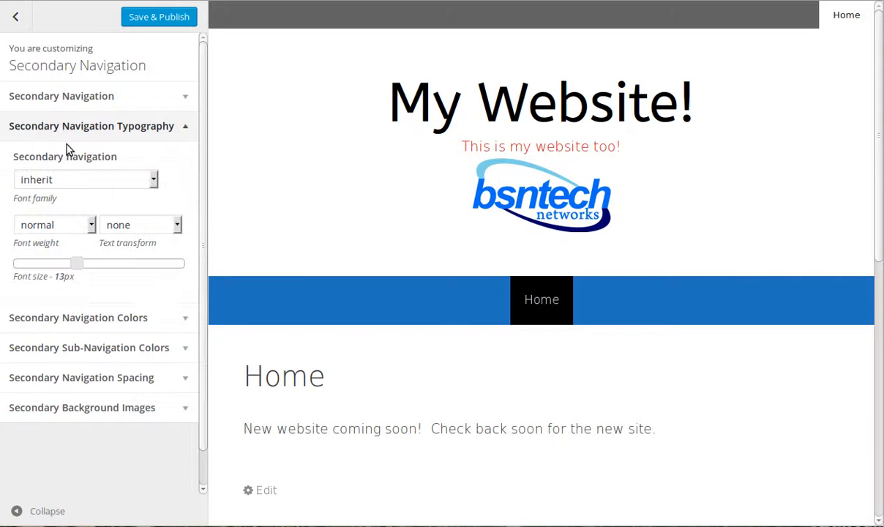
- Set the secondary navigation's background color to the dark #222222 swatch and leave its settings
click(79, 316)
click(60, 207)
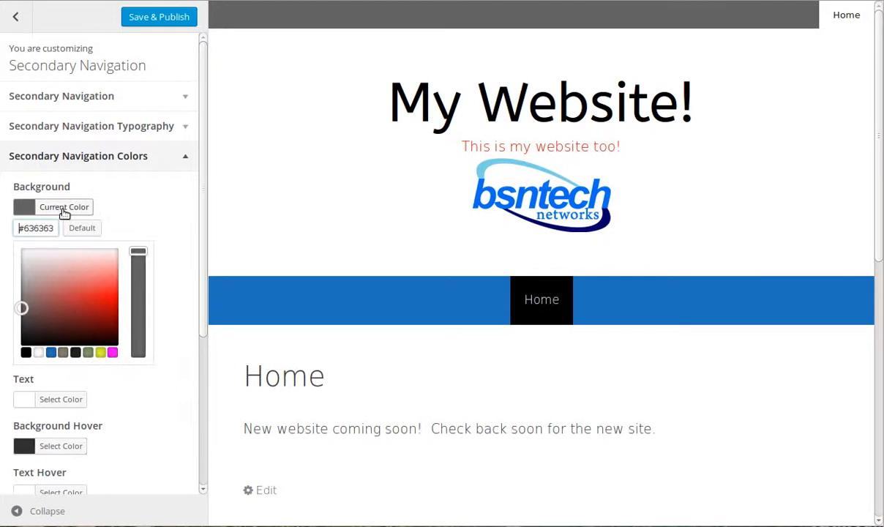
click(75, 353)
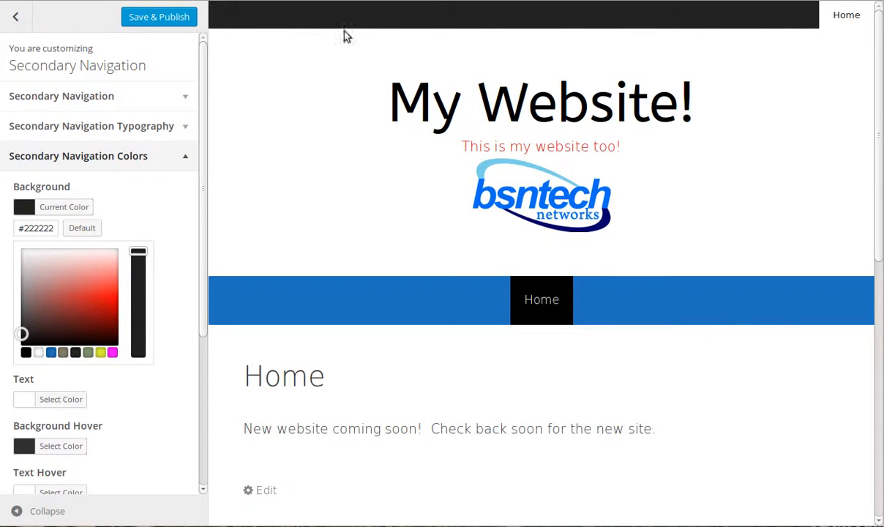
click(69, 208)
scroll(83, 264, down, 1)
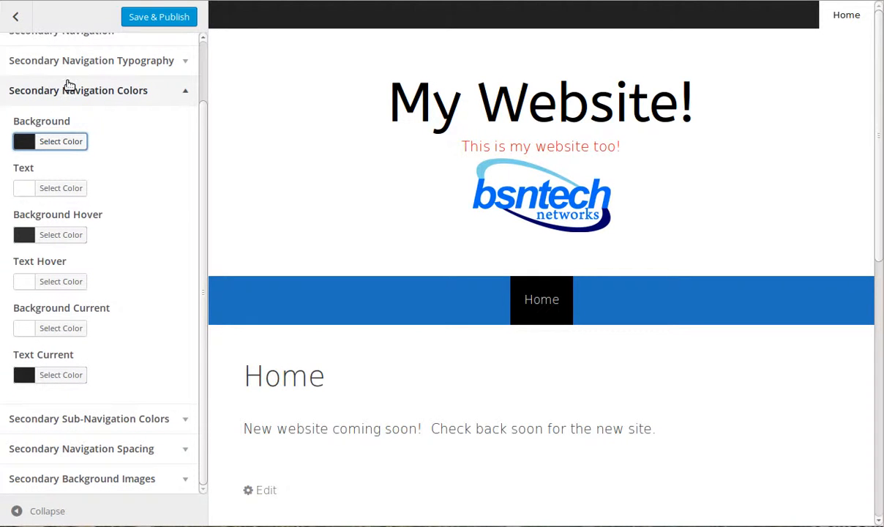
click(15, 16)
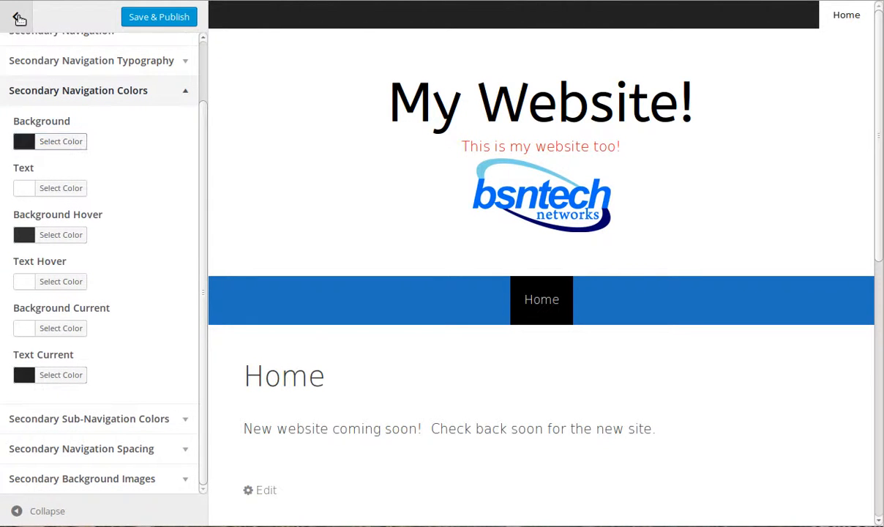
- Add a Text widget to the Header widget area
scroll(88, 307, down, 1)
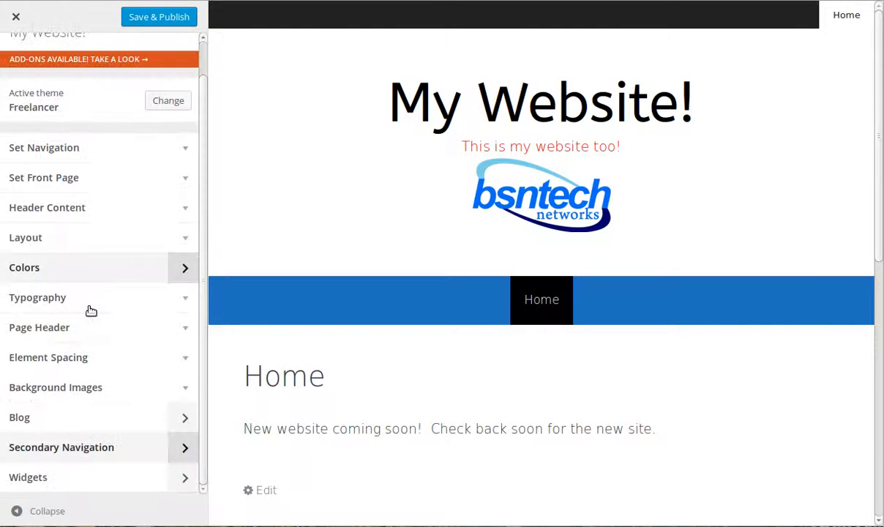
click(88, 477)
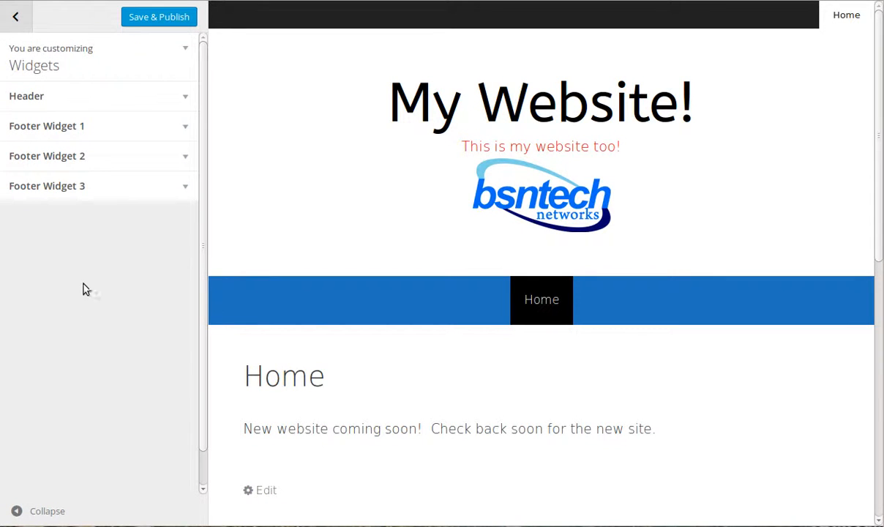
click(90, 96)
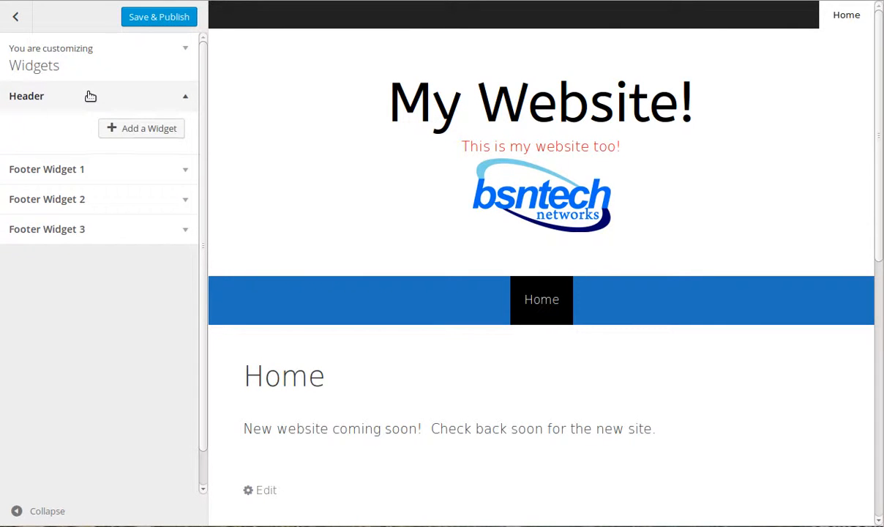
click(122, 132)
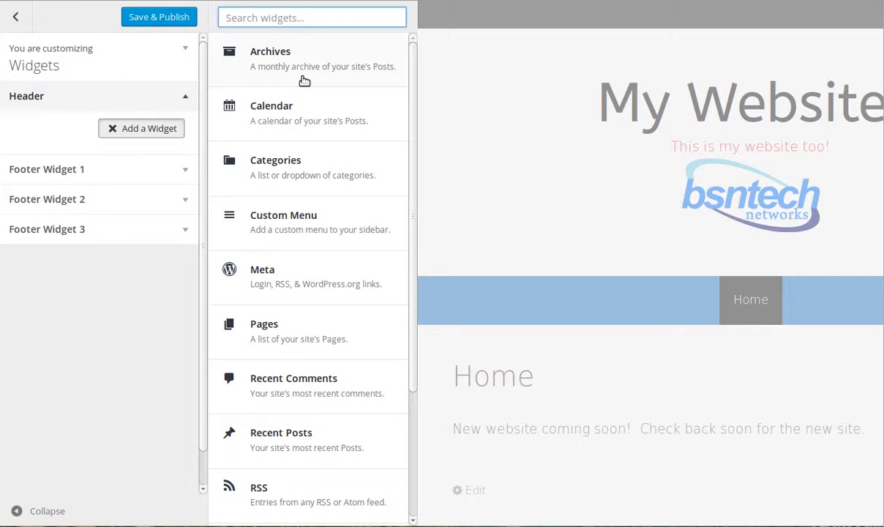
scroll(320, 123, down, 1)
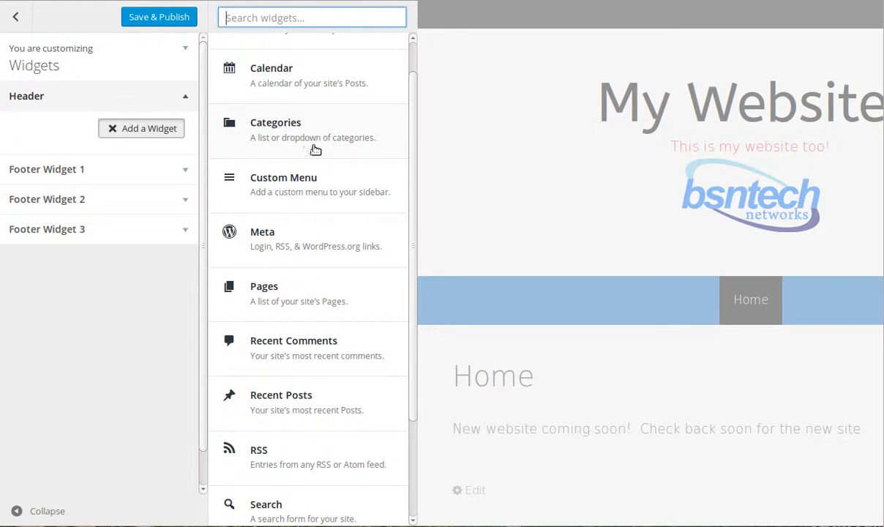
scroll(307, 209, down, 1)
scroll(309, 215, down, 2)
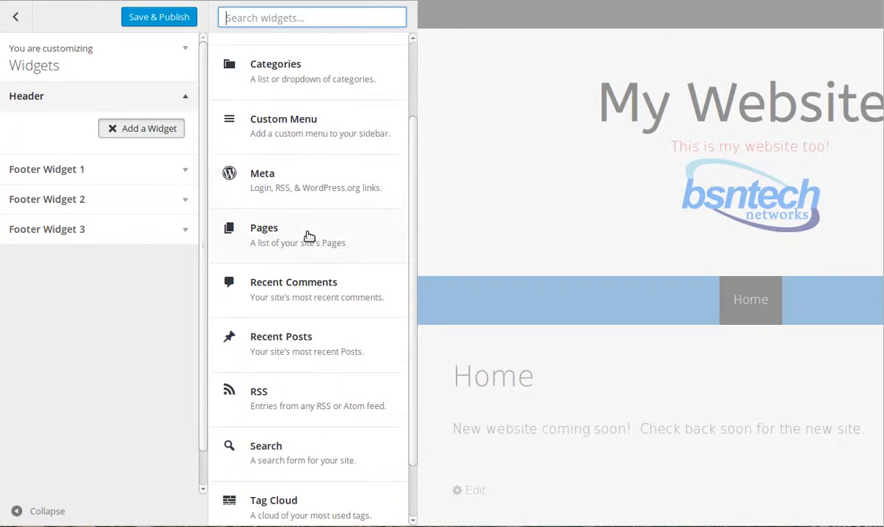
scroll(309, 241, down, 1)
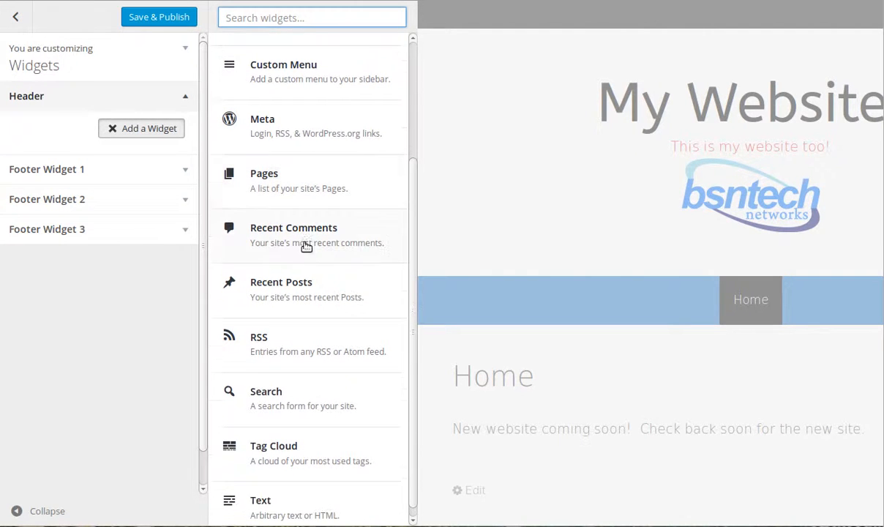
scroll(341, 315, down, 1)
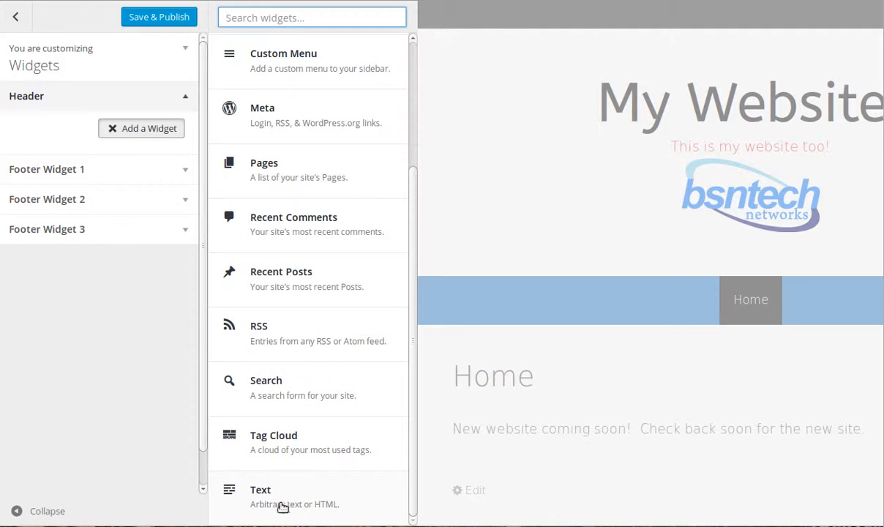
click(265, 496)
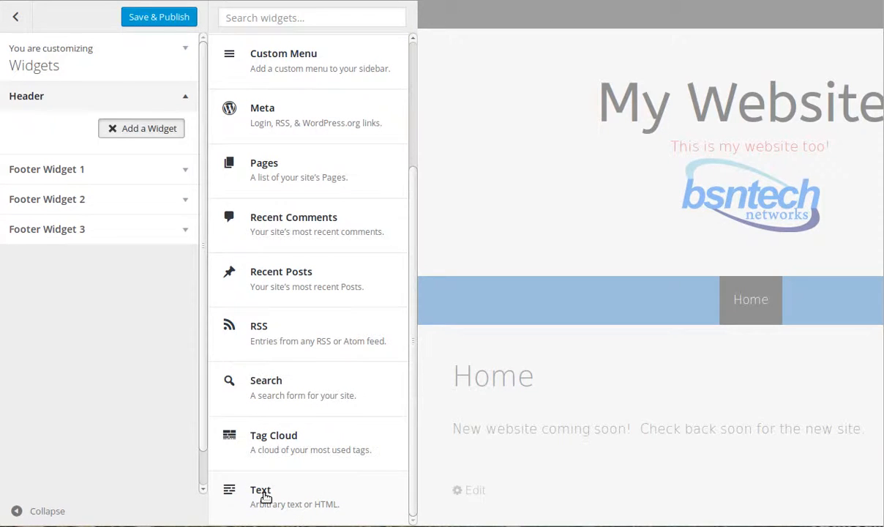
- Title the Header text widget "Test Widget", enter "This is a test widget that appears in the header on the right side." and delete the widget
click(49, 147)
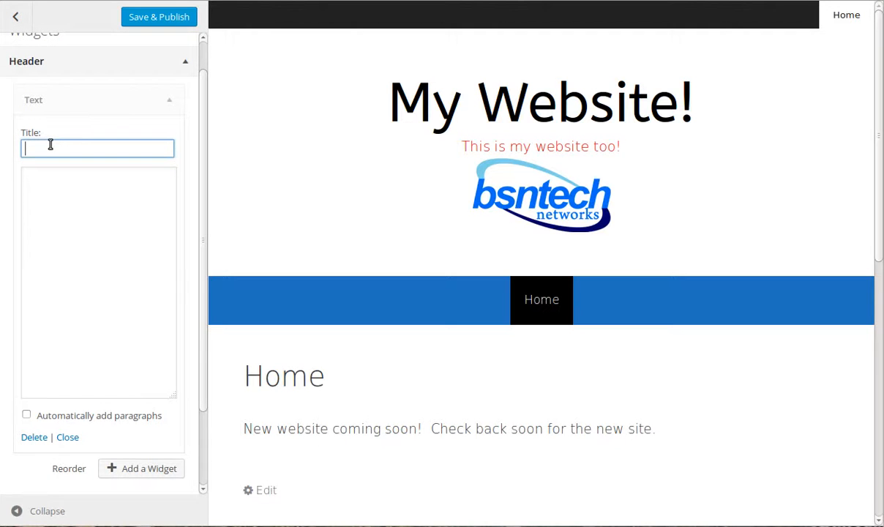
text(Test Widget)
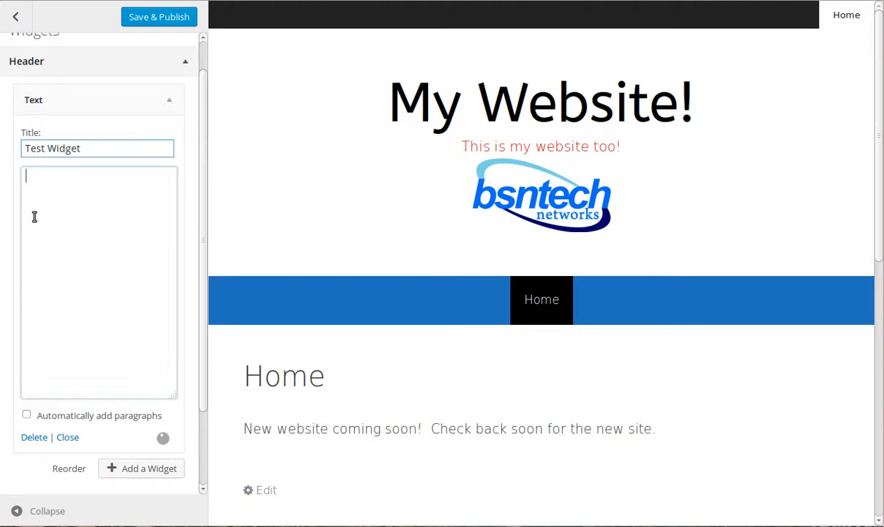
click(34, 216)
text(This is a test wid)
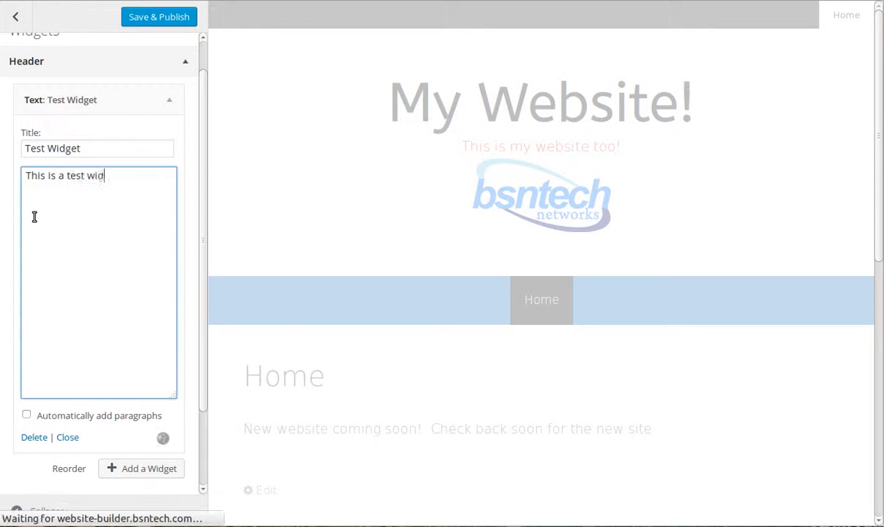
text(get that appears in the header on the right side.)
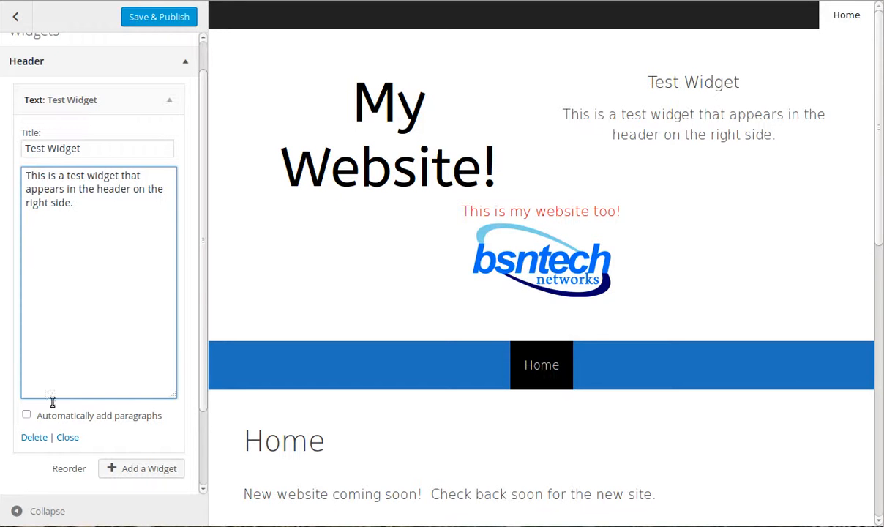
click(37, 438)
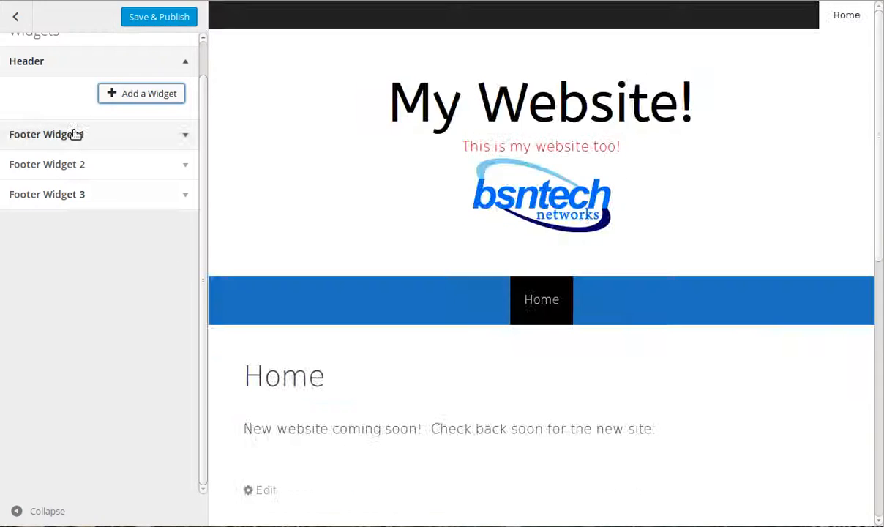
- Add a Text widget to the Footer Widget 1 area
scroll(421, 241, down, 6)
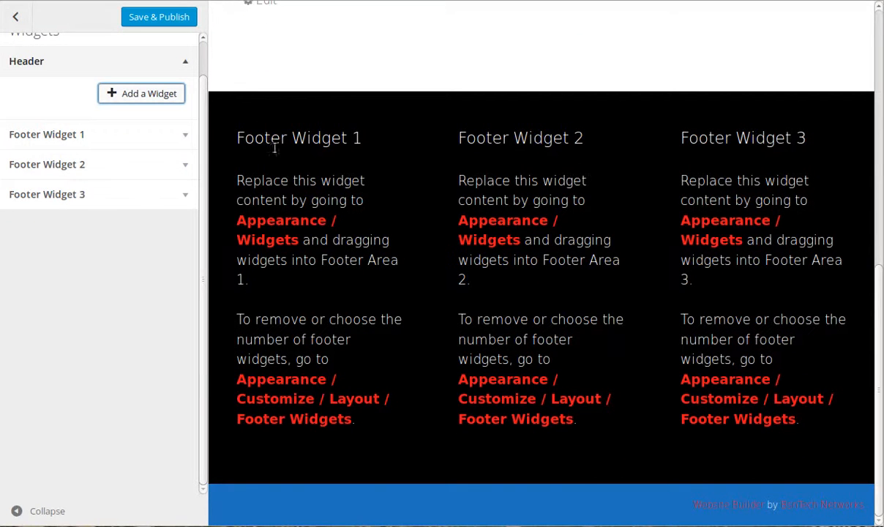
click(97, 140)
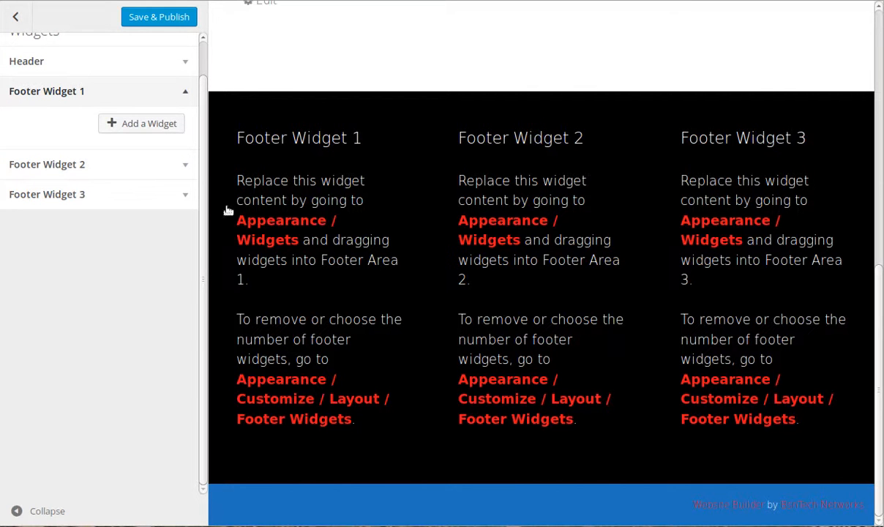
click(156, 123)
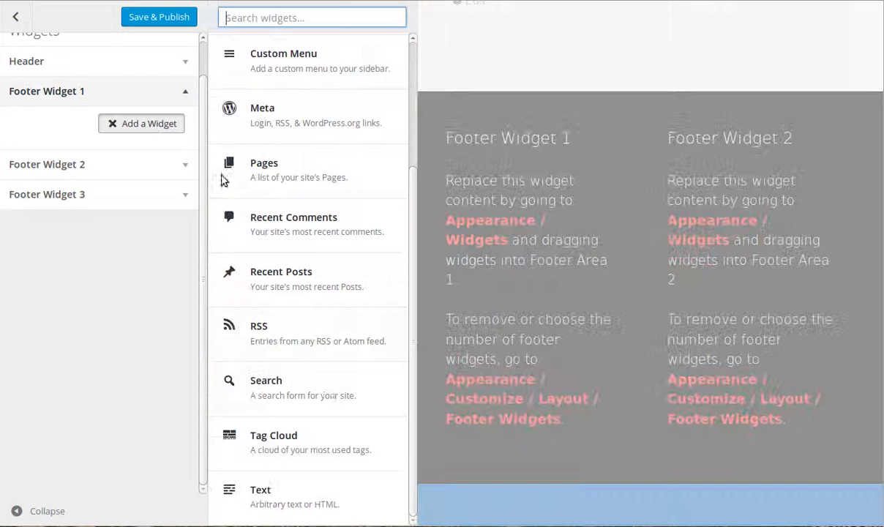
click(267, 492)
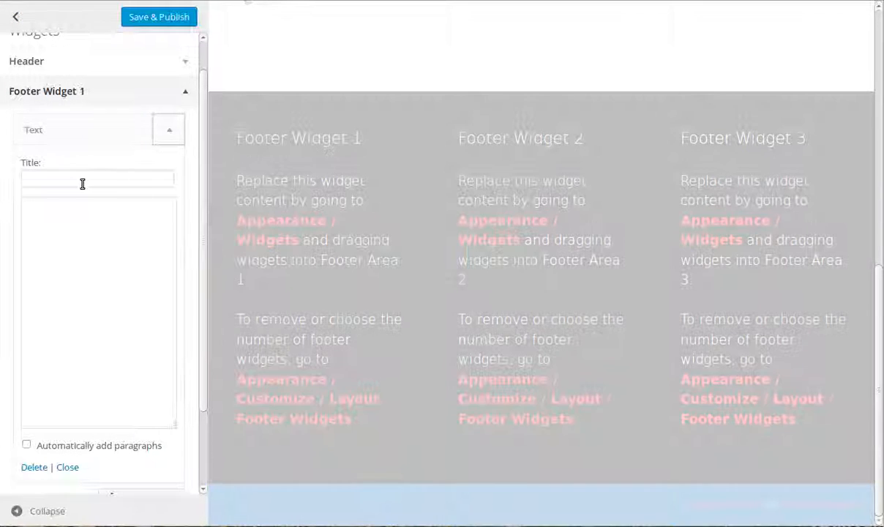
- Title the footer text widget "Test Footer Widget 1" with the text "This is a test only." and delete the widget
click(82, 183)
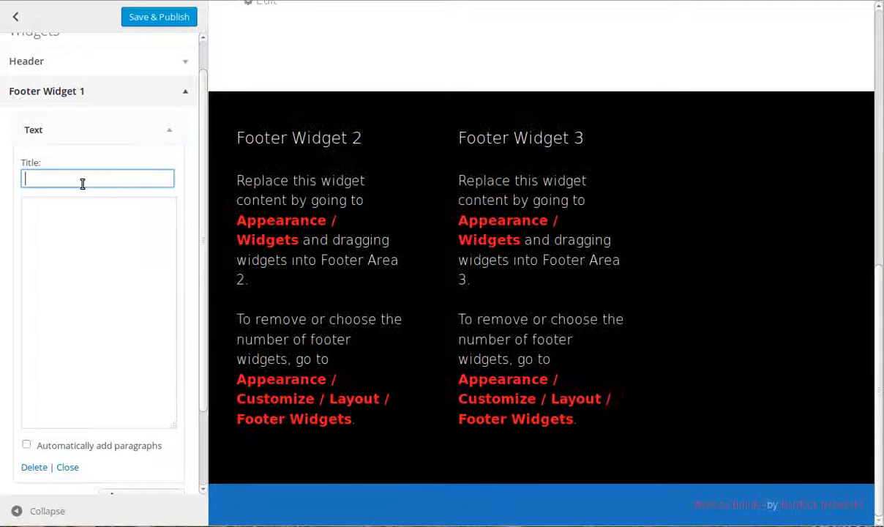
text(Test Footer Widget 1)
click(87, 233)
text(This is a test only.)
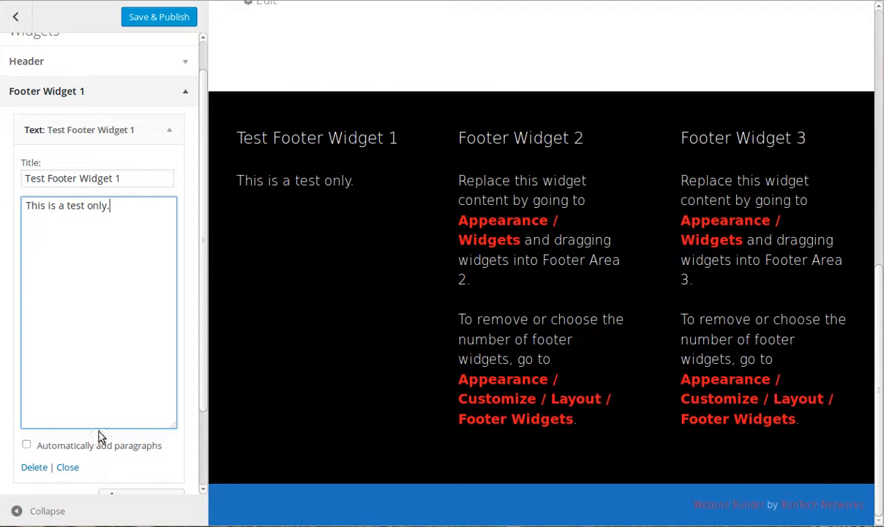
click(32, 469)
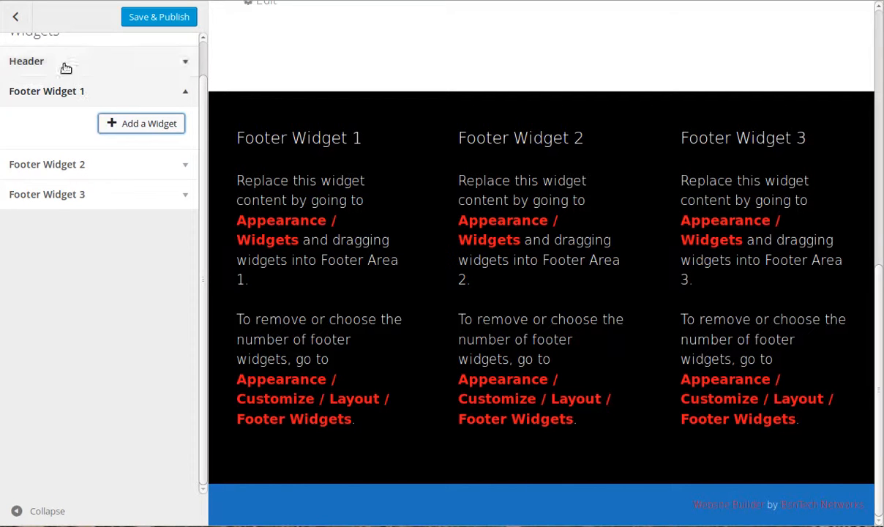
- Leave the widget settings and exit the theme customizer without saving the changes
click(29, 24)
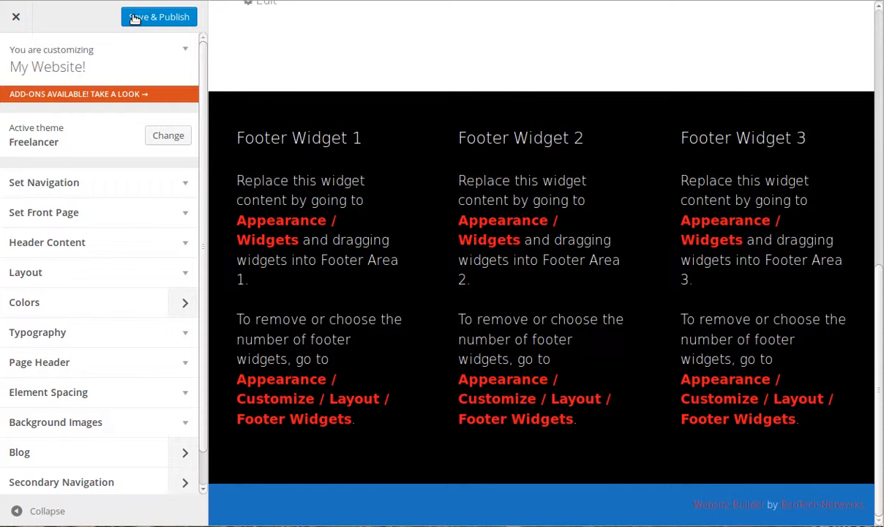
click(19, 17)
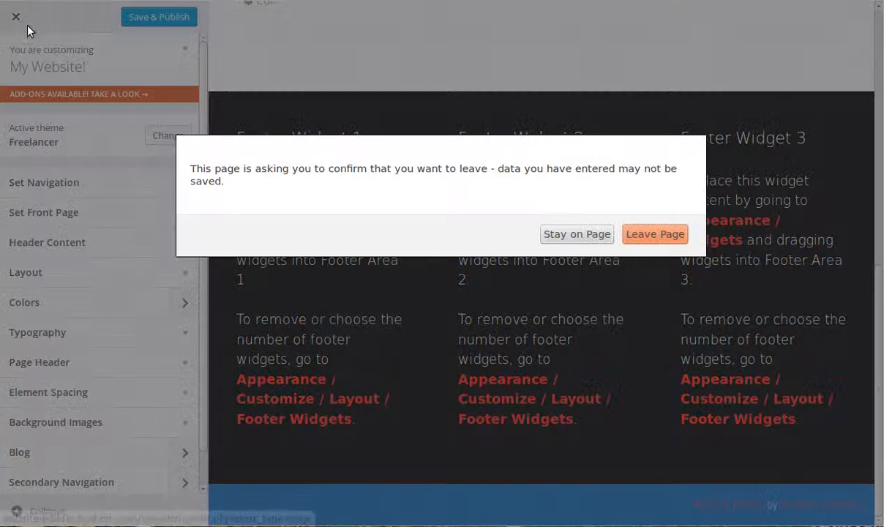
click(653, 234)
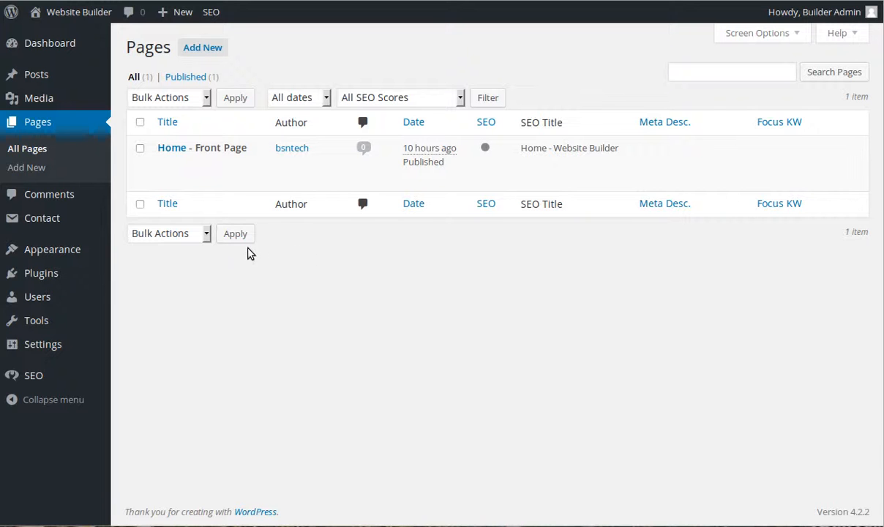
- Open the site's page for adding new themes and look through the Featured themes
mouse_move(88, 251)
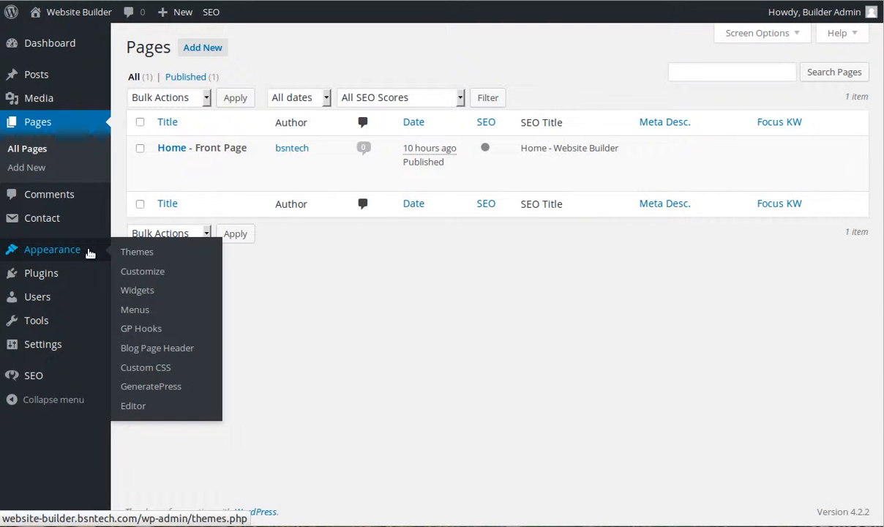
click(125, 252)
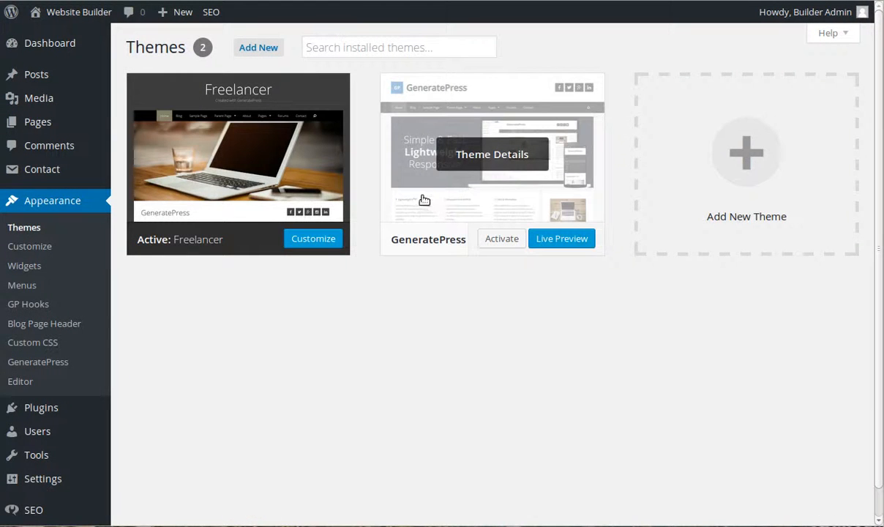
click(258, 48)
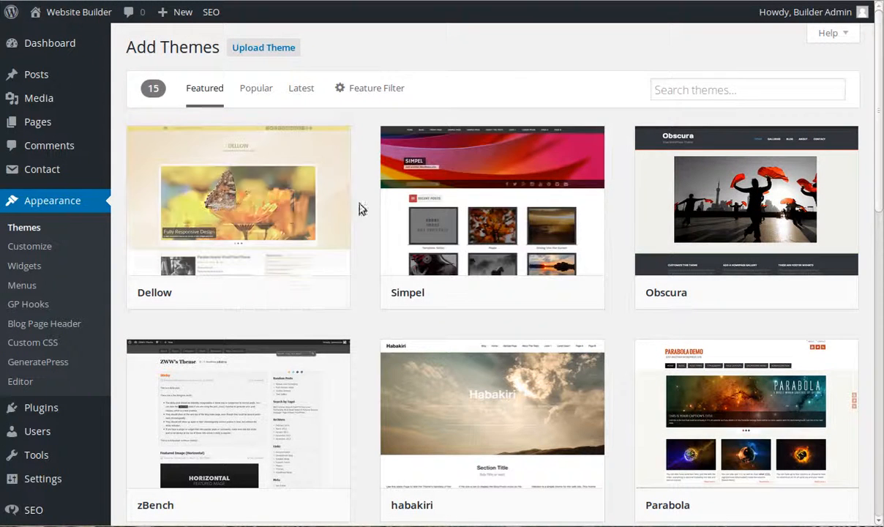
scroll(605, 266, down, 5)
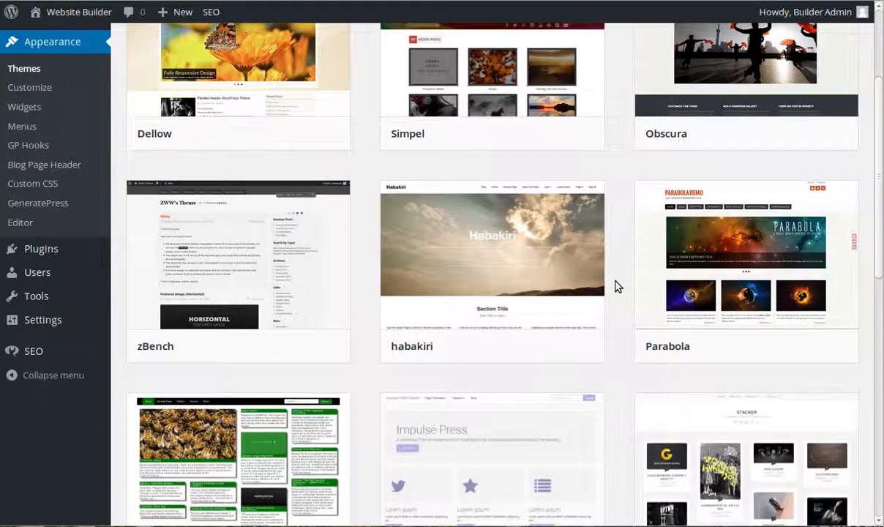
scroll(616, 286, down, 3)
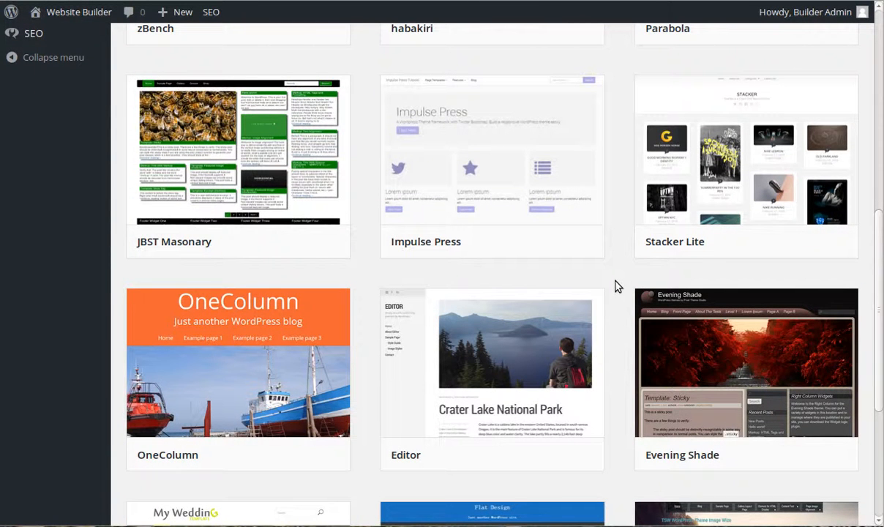
scroll(615, 285, up, 6)
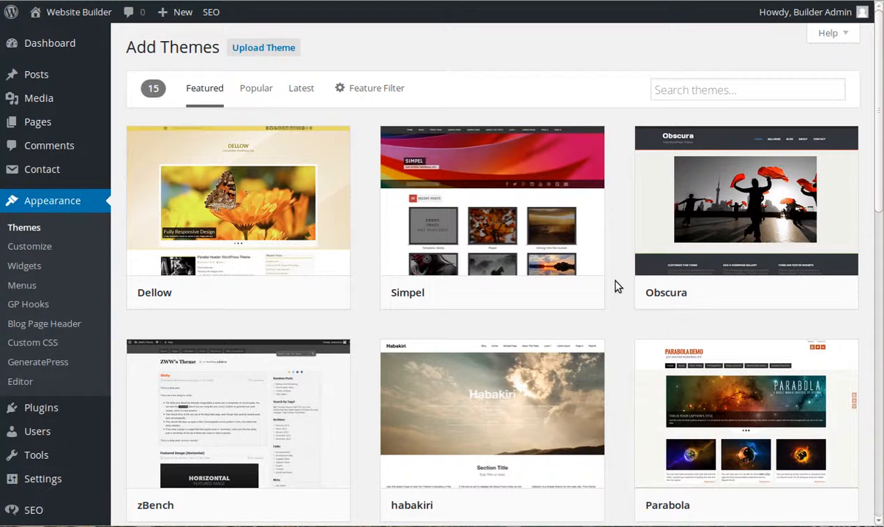
scroll(615, 285, down, 10)
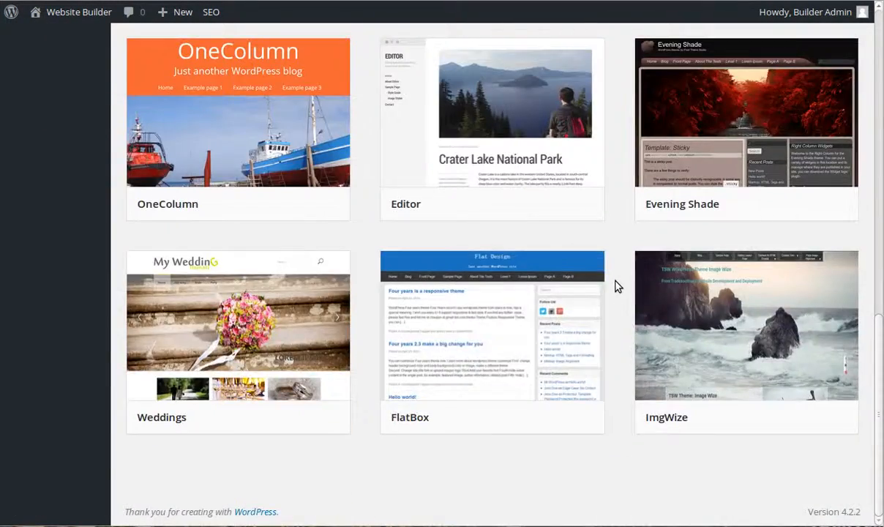
scroll(615, 286, up, 10)
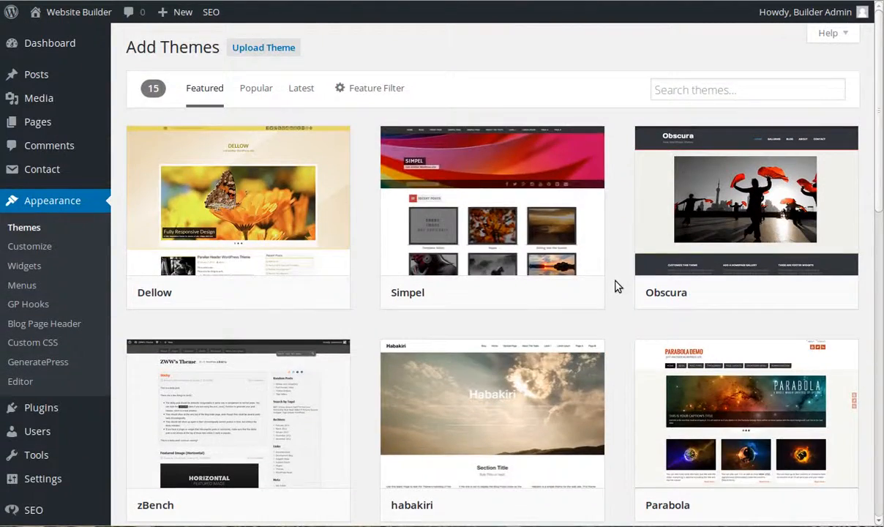
- Browse the Popular themes and return to the beginning of the list
click(251, 92)
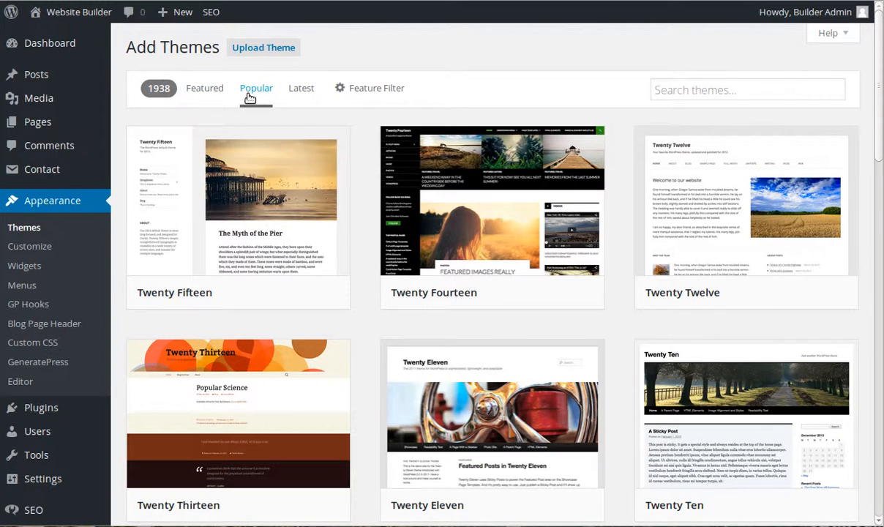
scroll(361, 265, down, 5)
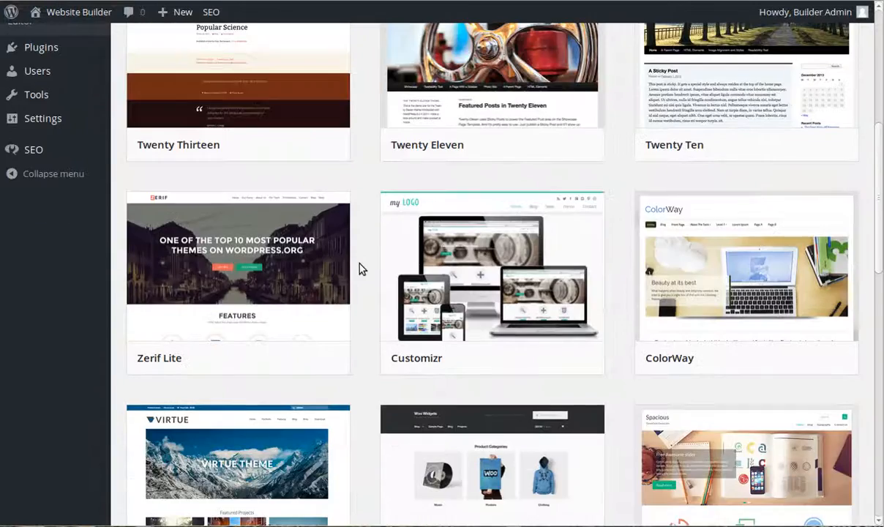
scroll(361, 269, down, 20)
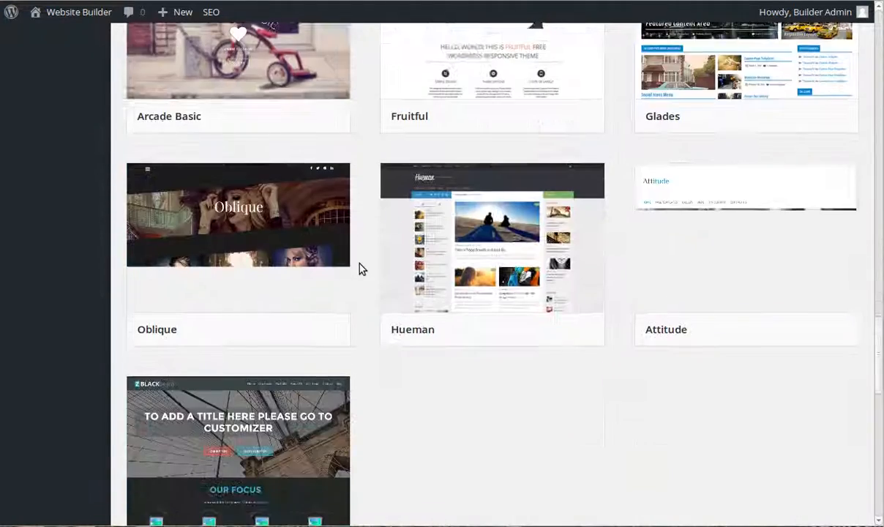
scroll(360, 269, down, 9)
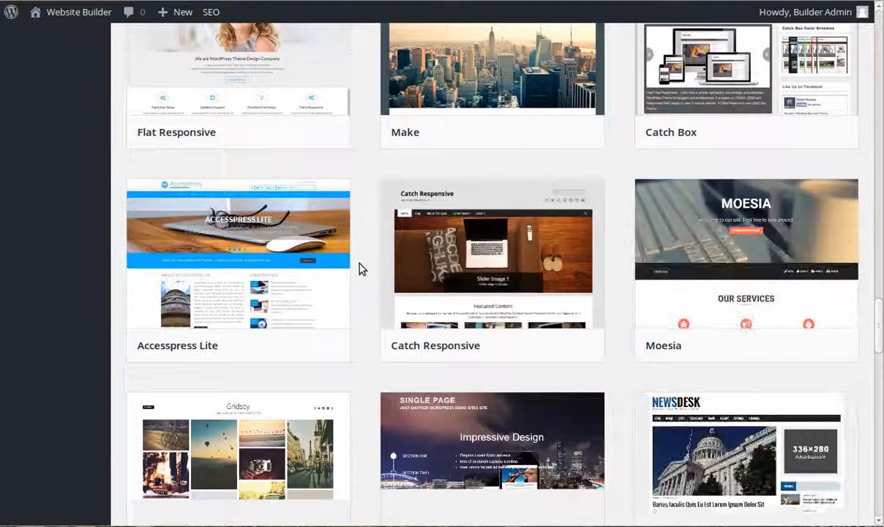
scroll(361, 269, down, 3)
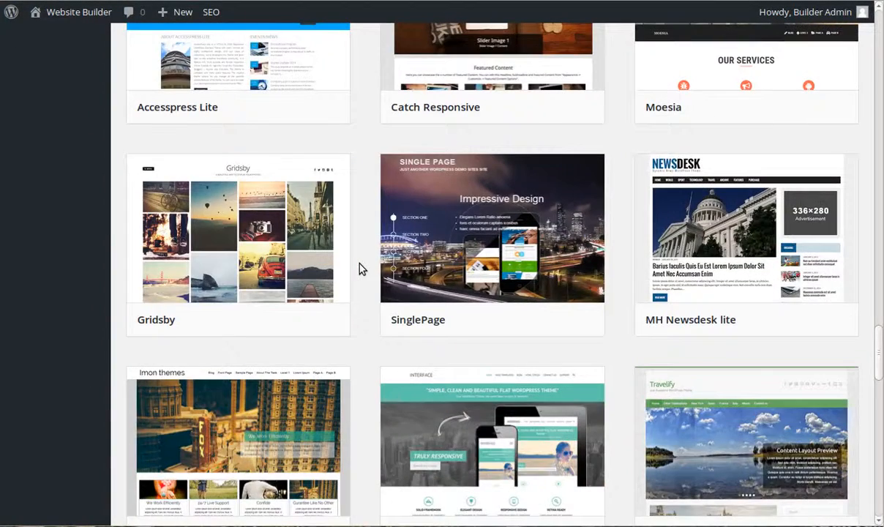
key(Home)
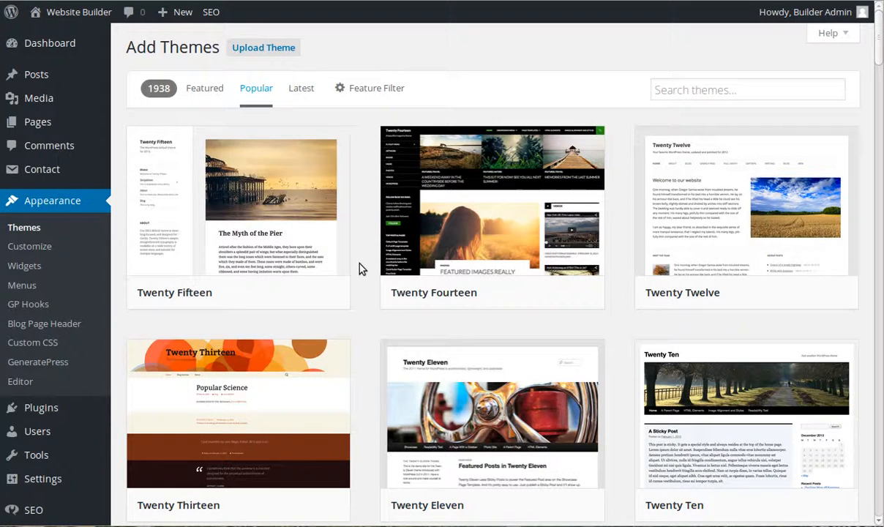
- Examine the feature filter options for finding themes by color, layout, features and subject
click(361, 94)
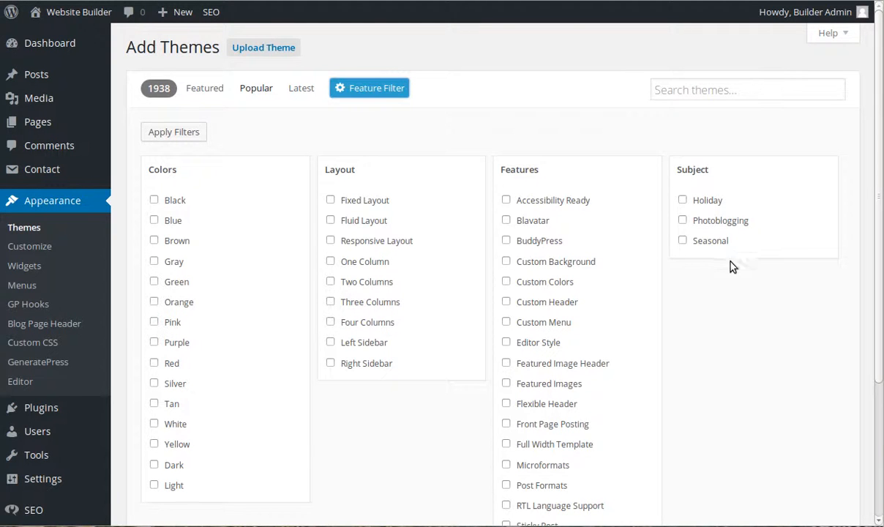
scroll(708, 347, down, 3)
scroll(708, 347, up, 3)
- Browse through the Latest themes available for installation
click(301, 93)
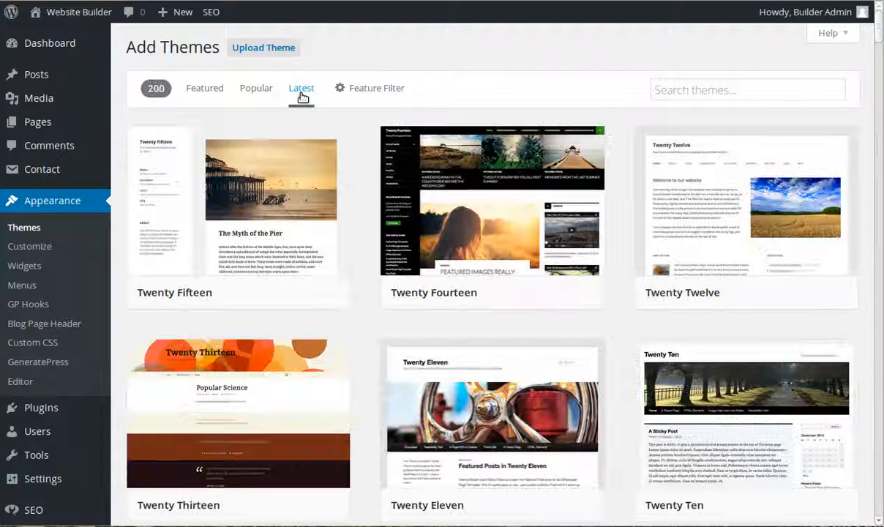
scroll(495, 220, down, 20)
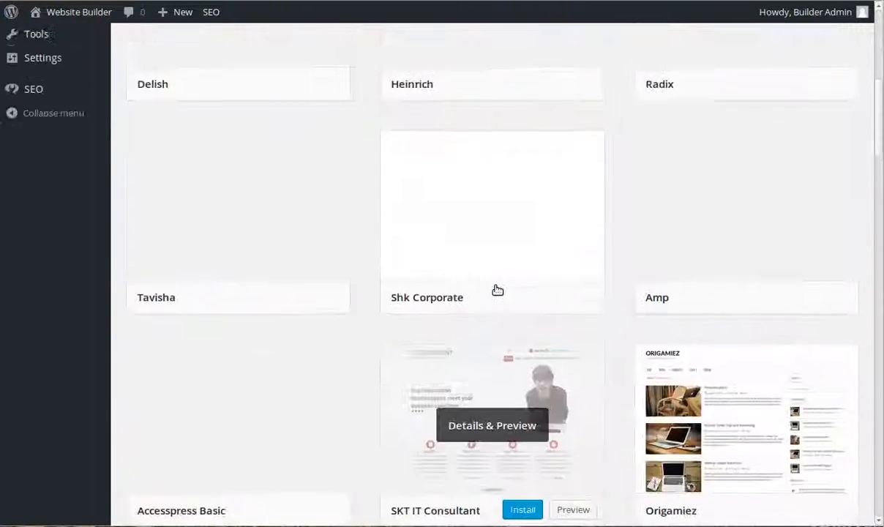
scroll(497, 290, up, 6)
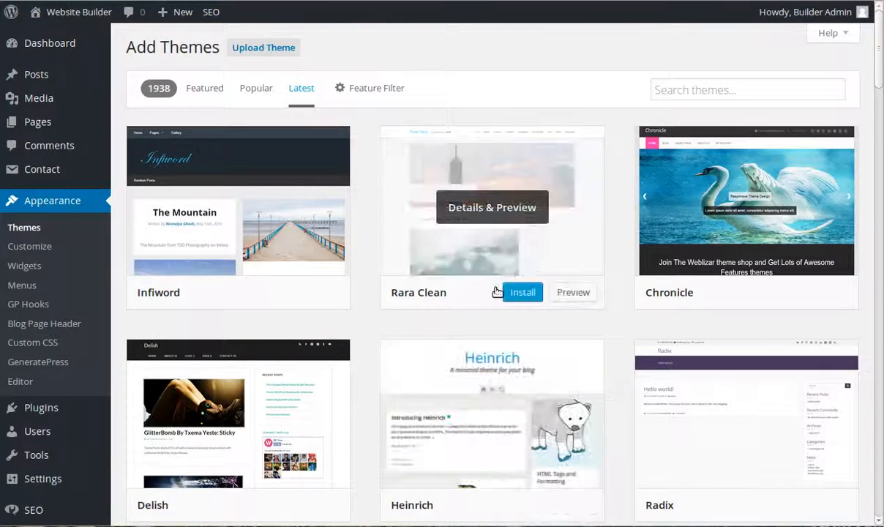
scroll(497, 290, down, 7)
scroll(497, 320, down, 3)
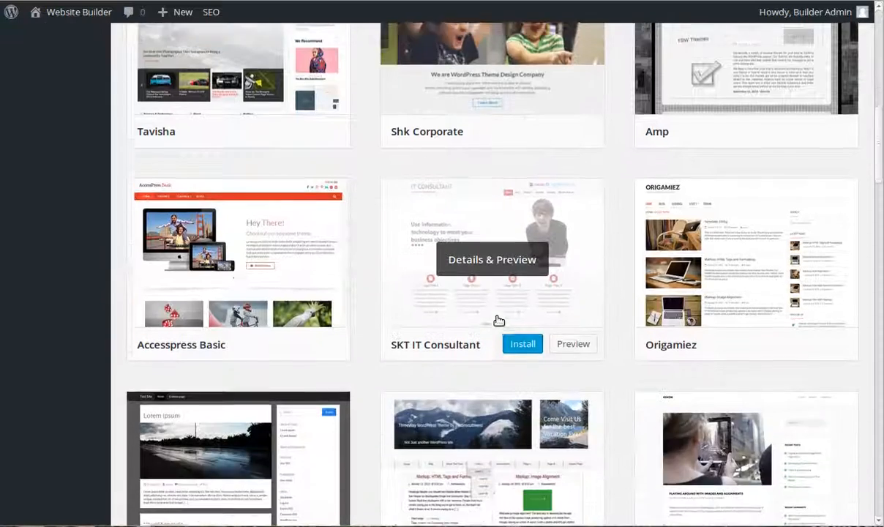
scroll(498, 319, down, 5)
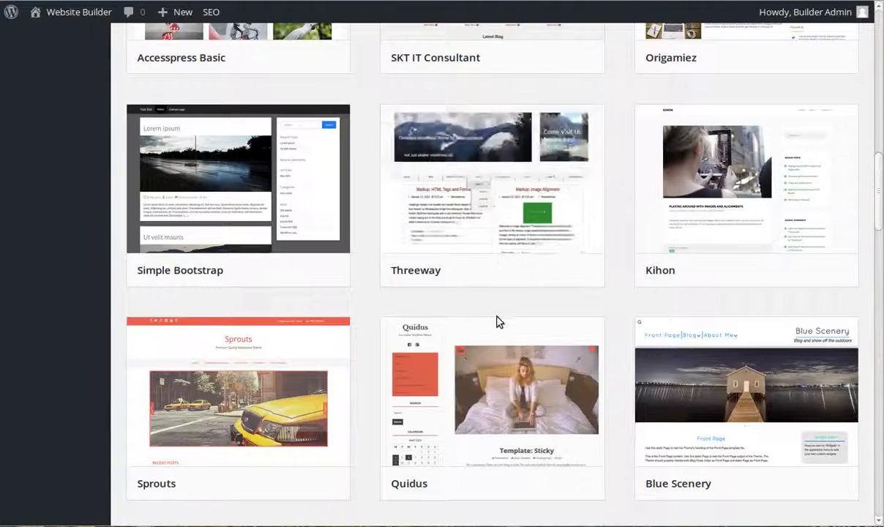
- Open the preview of the Customizr theme from the Popular themes and look through its demo page
scroll(499, 320, up, 4)
scroll(497, 320, up, 8)
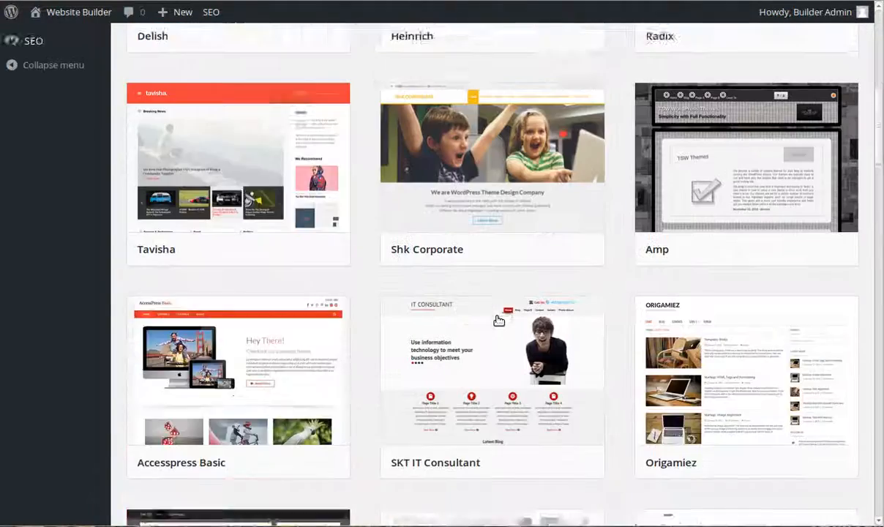
scroll(491, 314, up, 2)
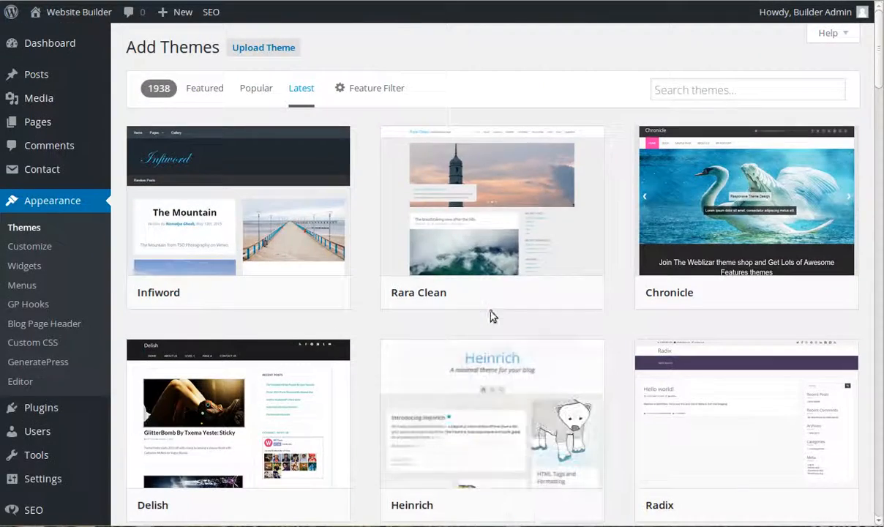
click(256, 94)
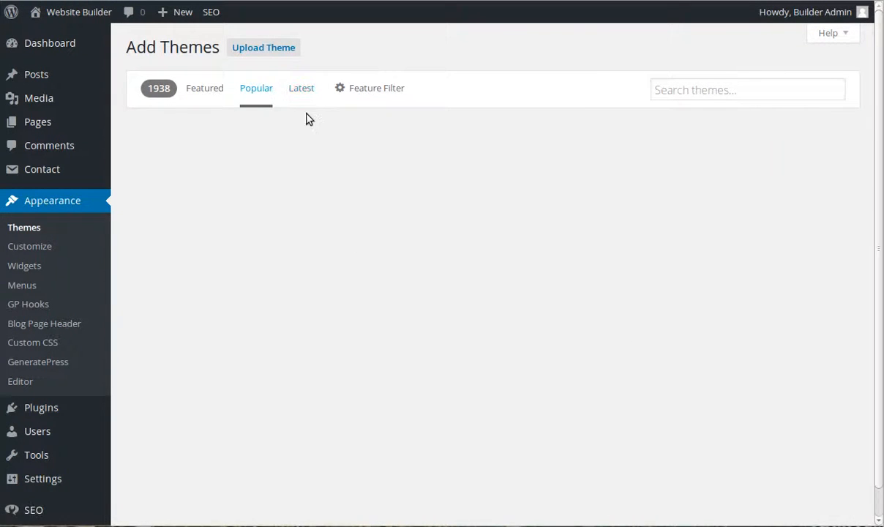
scroll(507, 252, down, 4)
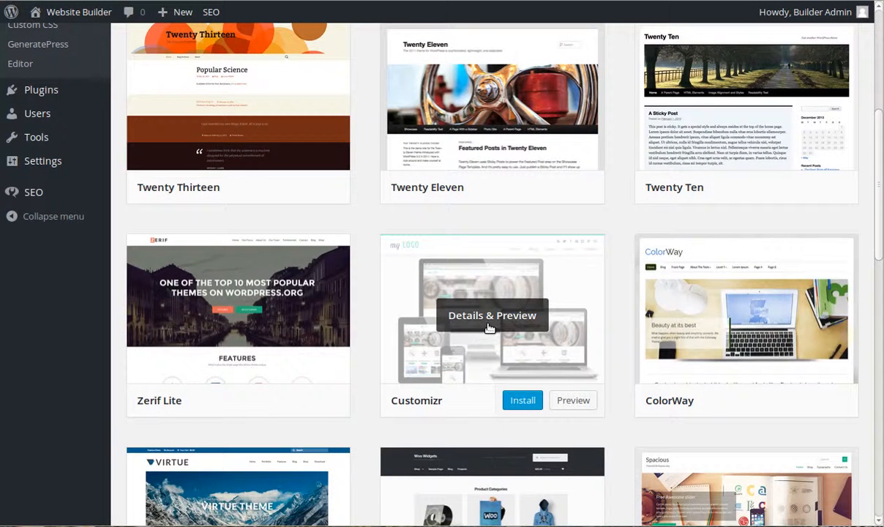
click(489, 327)
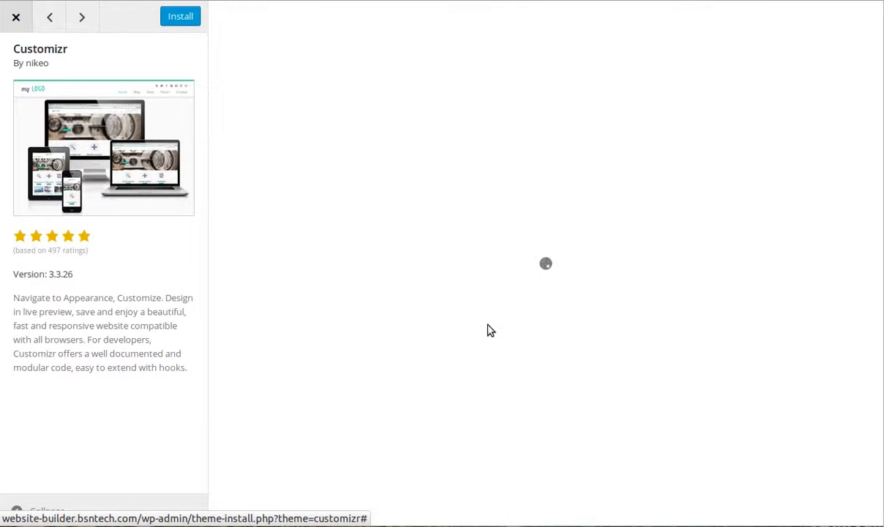
scroll(591, 306, down, 9)
scroll(591, 307, down, 4)
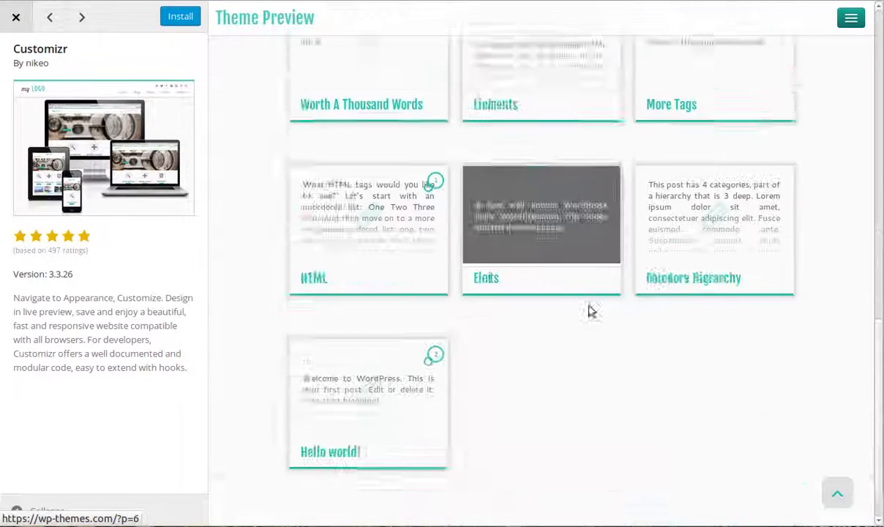
scroll(590, 310, up, 8)
scroll(590, 310, up, 5)
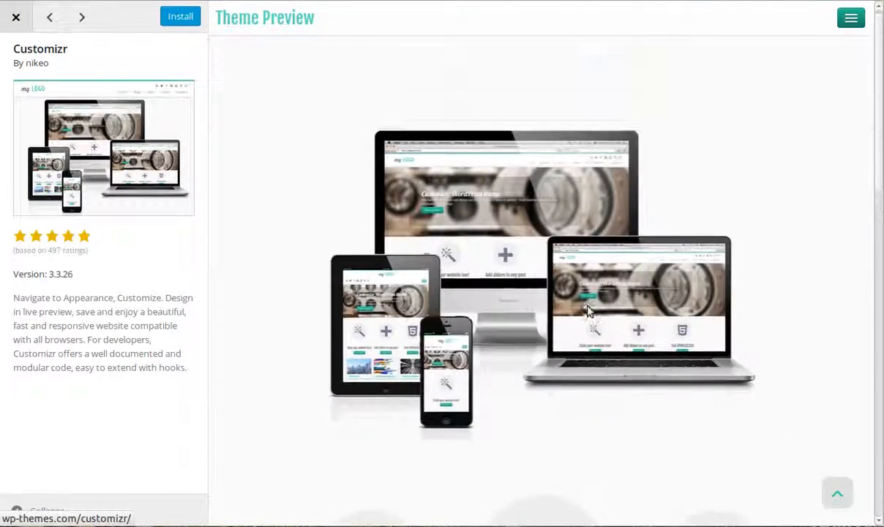
- Install the Customizr theme and examine the site's front page in its live preview without activating it
click(180, 18)
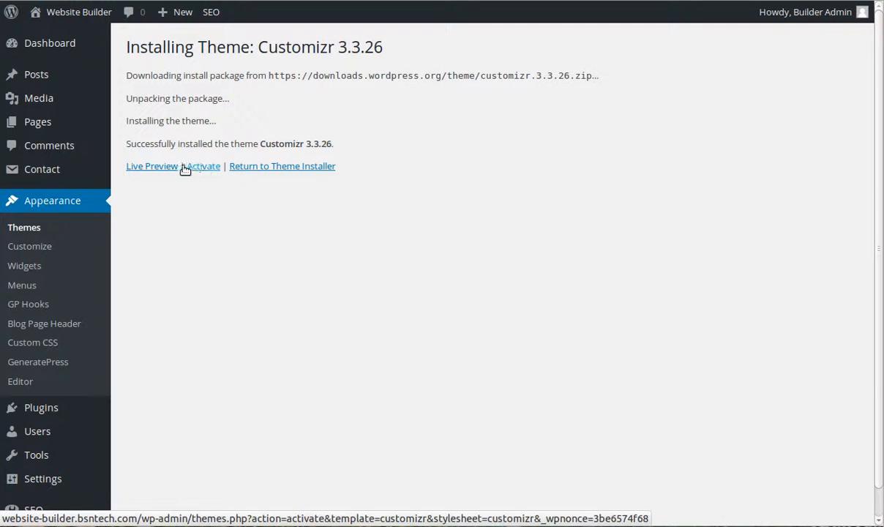
click(170, 169)
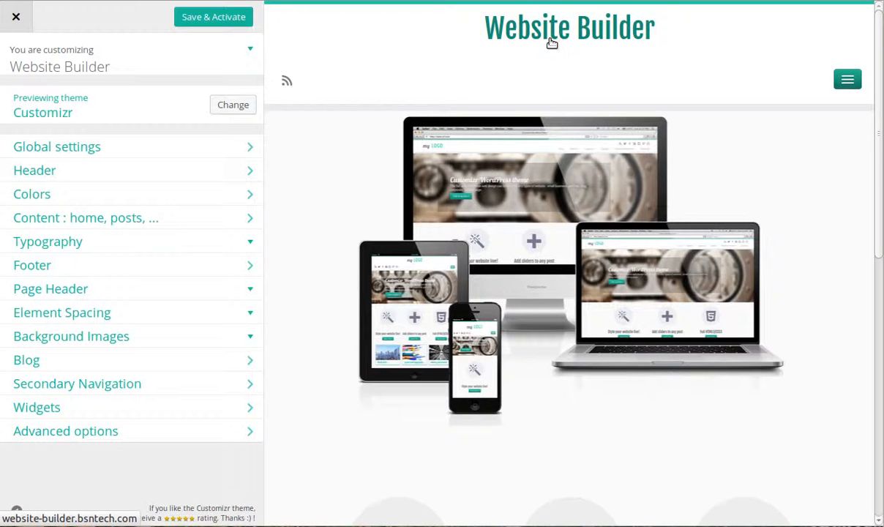
scroll(513, 108, down, 4)
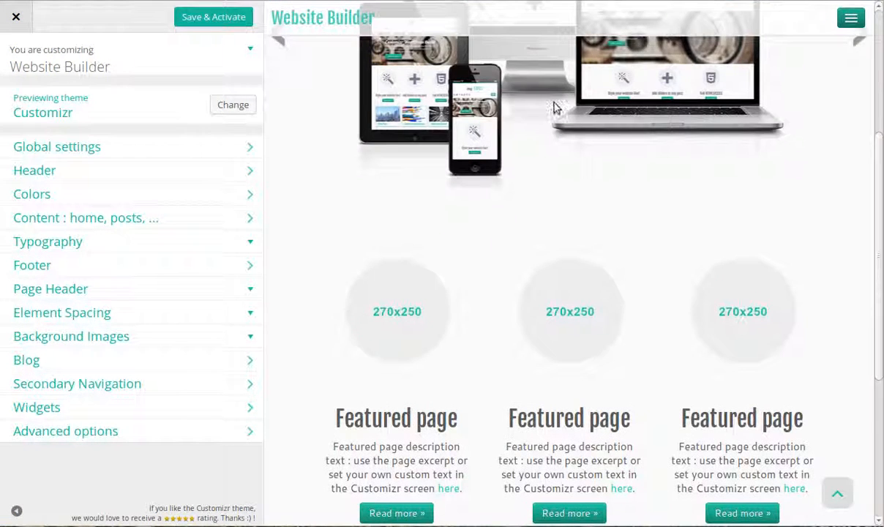
scroll(526, 146, down, 3)
scroll(533, 397, down, 1)
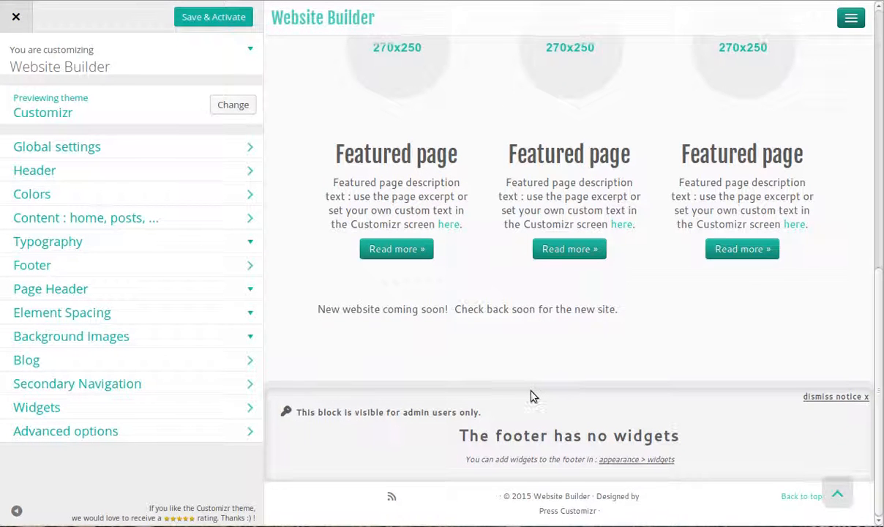
scroll(531, 396, up, 6)
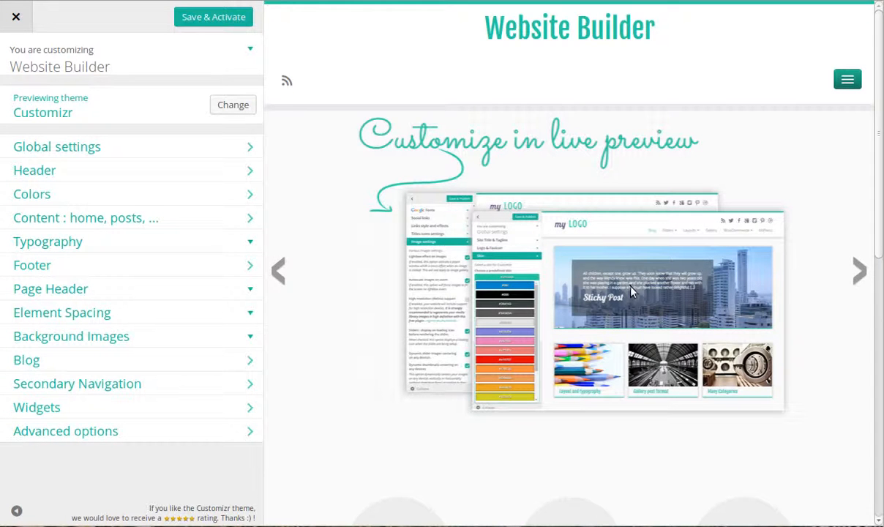
- Leave the live preview and delete the Customizr theme from the site's installed themes
click(20, 28)
click(32, 233)
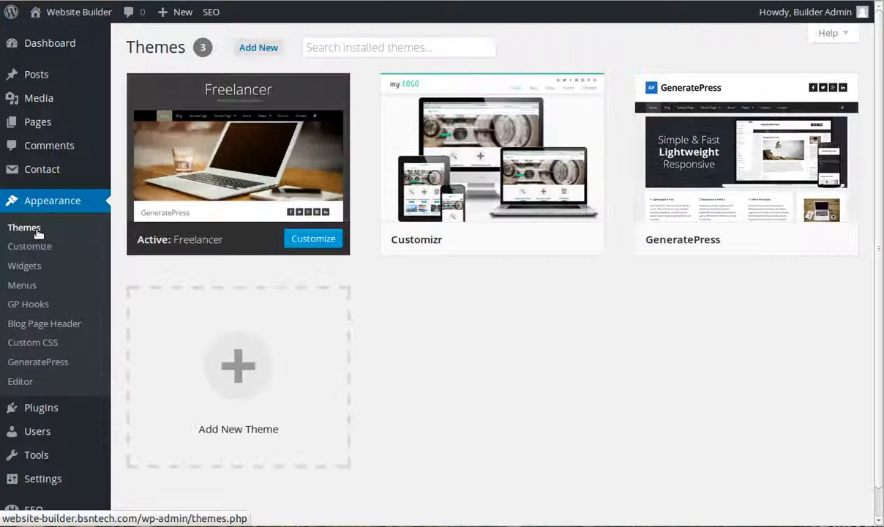
click(510, 143)
click(832, 493)
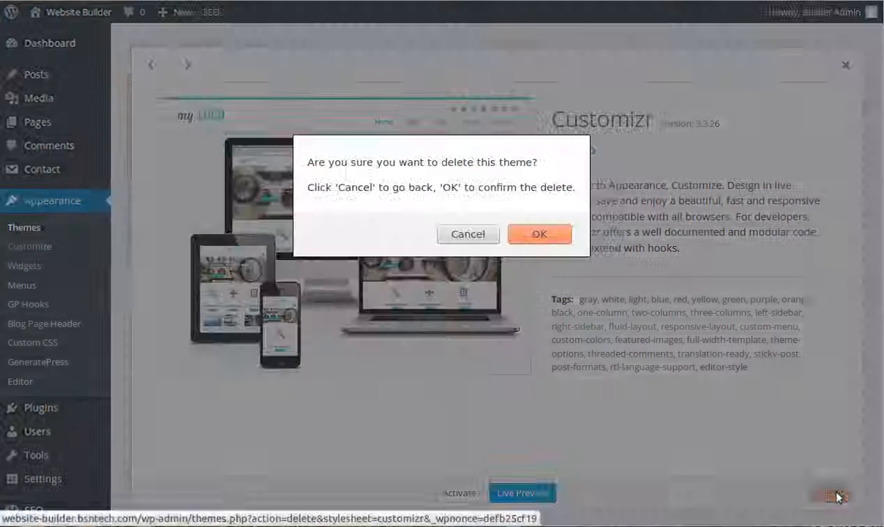
click(532, 235)
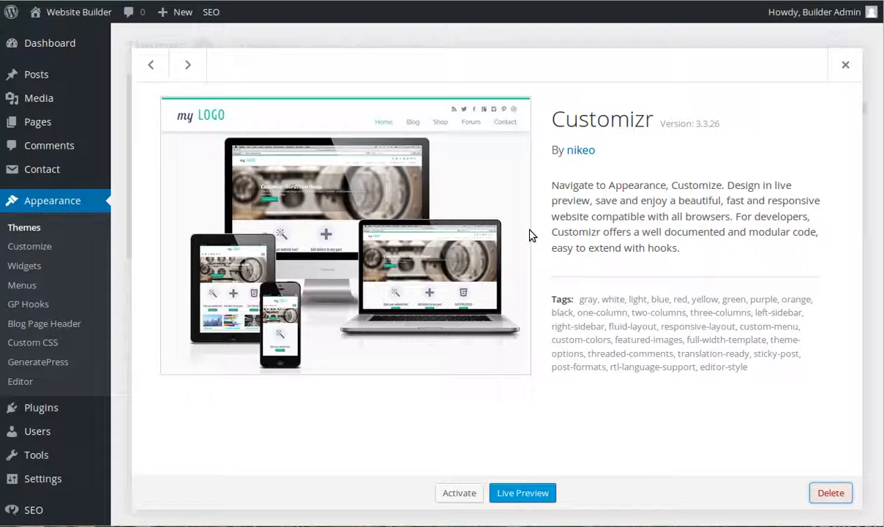